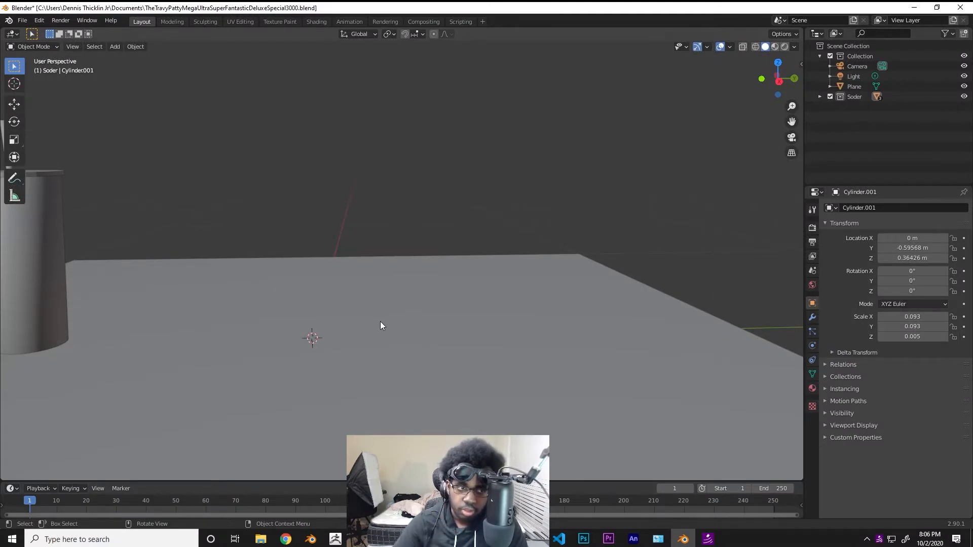
# Add a cube mesh at the 3D cursor and scale it down uniformly to about 0.099
pyautogui.hotkey('shift', 'a')
pyautogui.moveTo(389, 329)
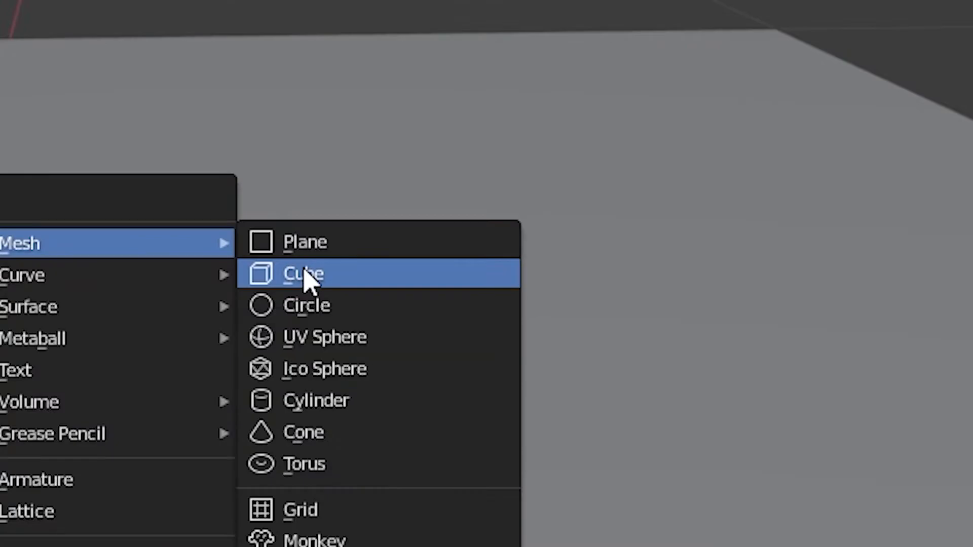
pyautogui.click(304, 274)
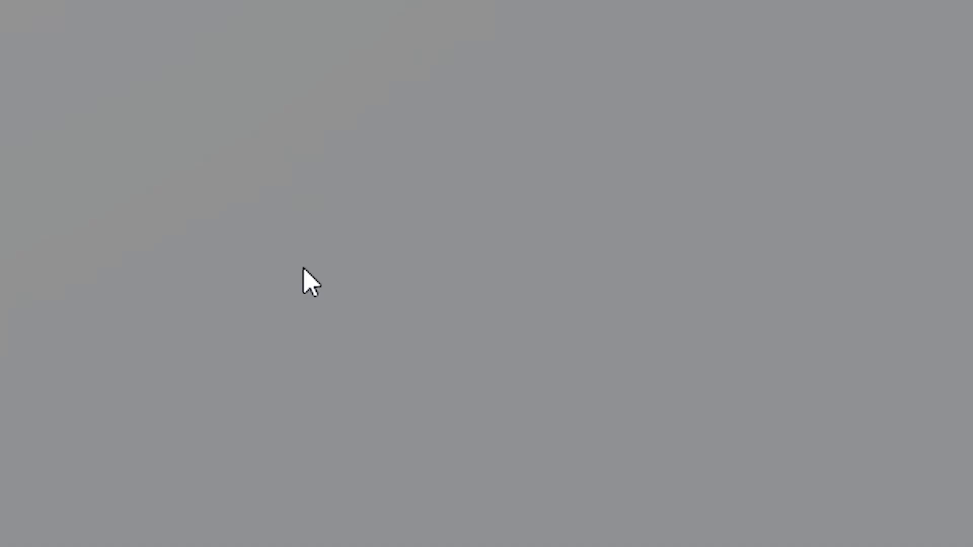
pyautogui.press('s')
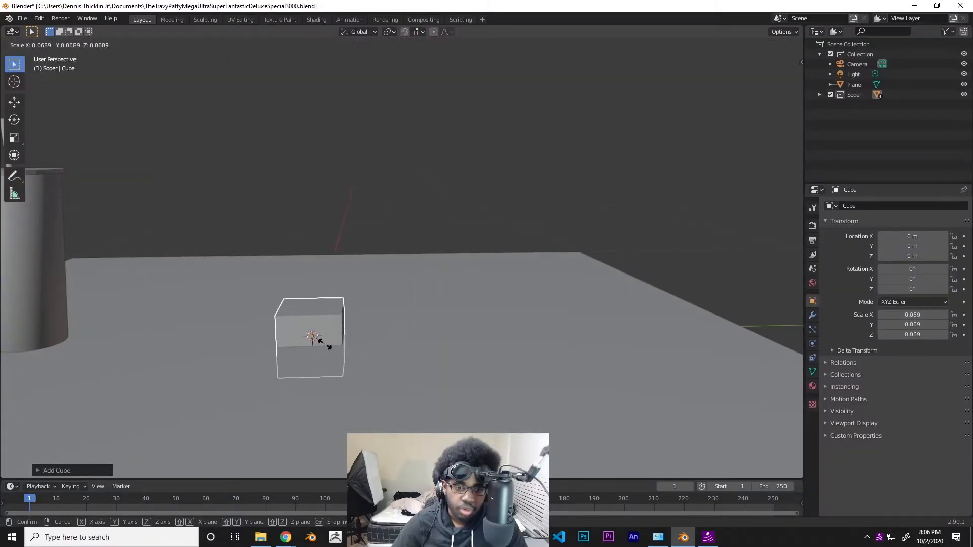
pyautogui.moveTo(330, 310); pyautogui.dragTo(287, 310, button='middle')
# Move the cube along Y so it sits on the plane beside the cup, at about Y -0.131 m
pyautogui.press('g')
pyautogui.press('y')
pyautogui.click(588, 407)
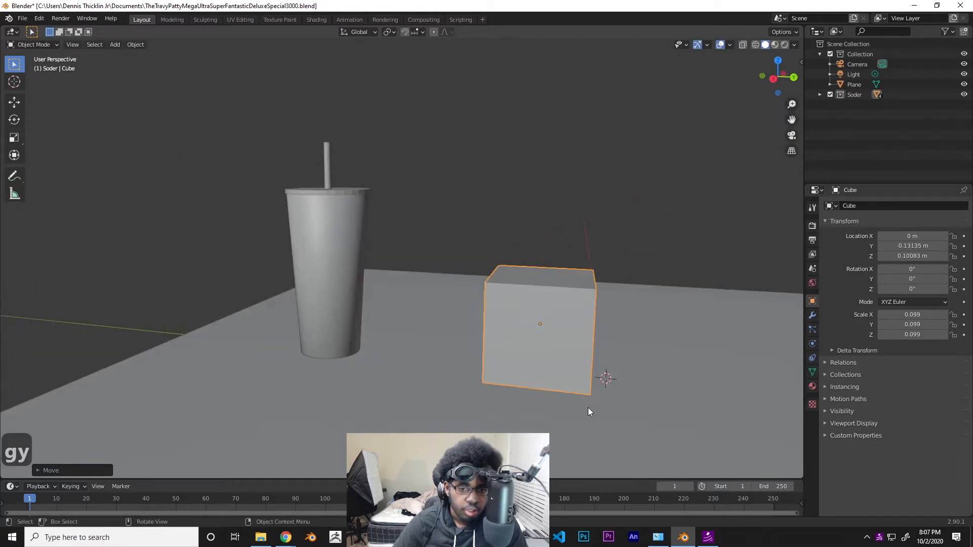
pyautogui.moveTo(595, 412); pyautogui.dragTo(537, 342, button='middle')
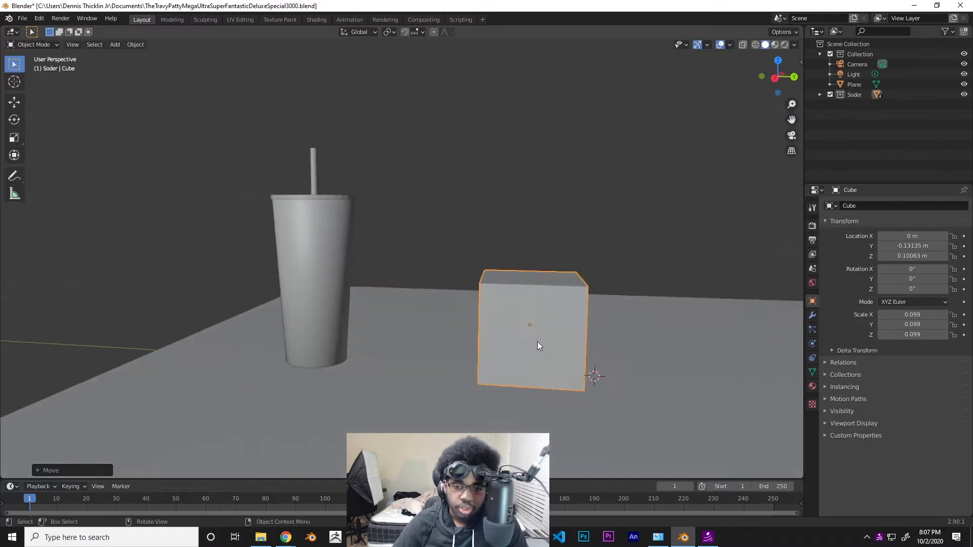
# Stretch the cube along Z to a scale of about 0.113 and raise it to about Z 0.114 m
pyautogui.press('s')
pyautogui.press('z')
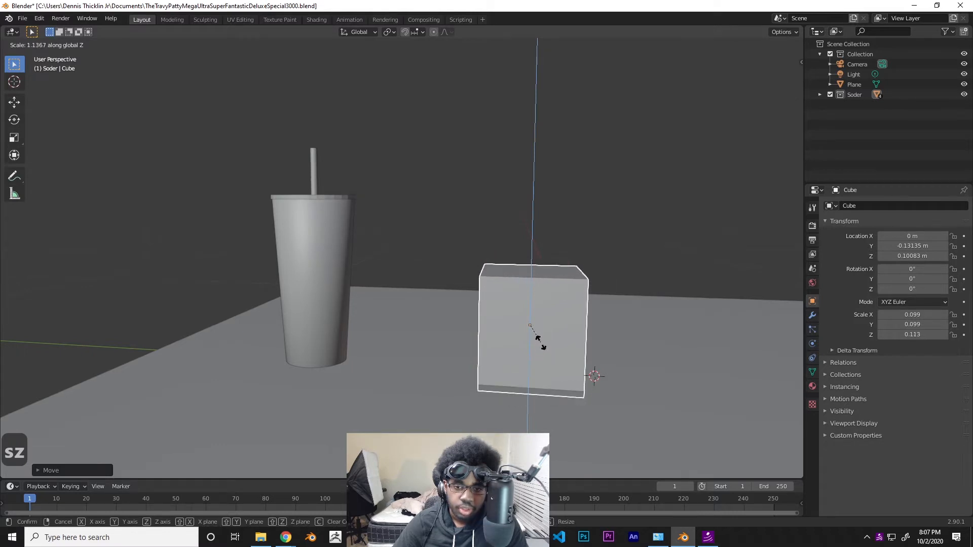
pyautogui.click(539, 344)
pyautogui.press('g')
pyautogui.press('z')
pyautogui.click(532, 351)
# Narrow the cube along X to a scale of about 0.065
pyautogui.moveTo(564, 343); pyautogui.dragTo(635, 377, button='middle')
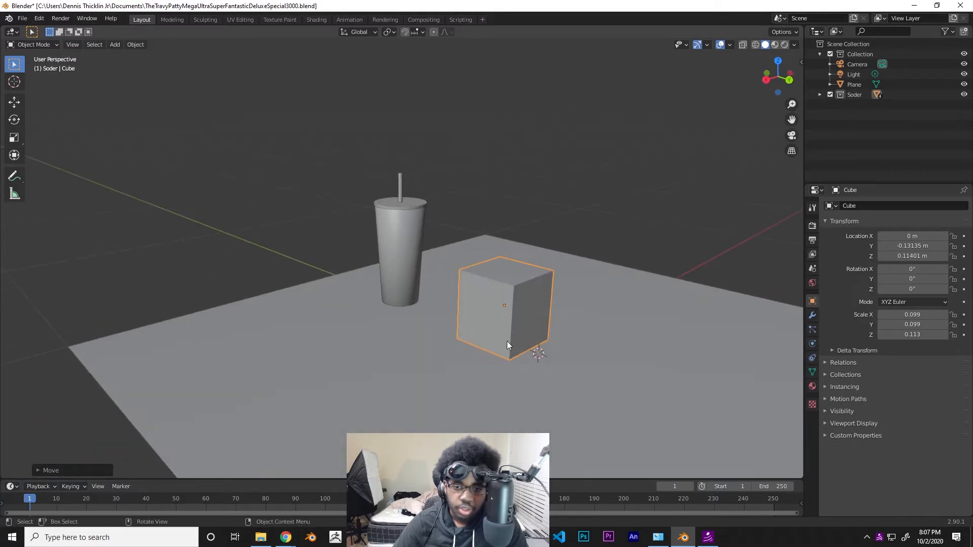
pyautogui.scroll(-1, 537, 315)
pyautogui.scroll(3, 539, 315)
pyautogui.press('s')
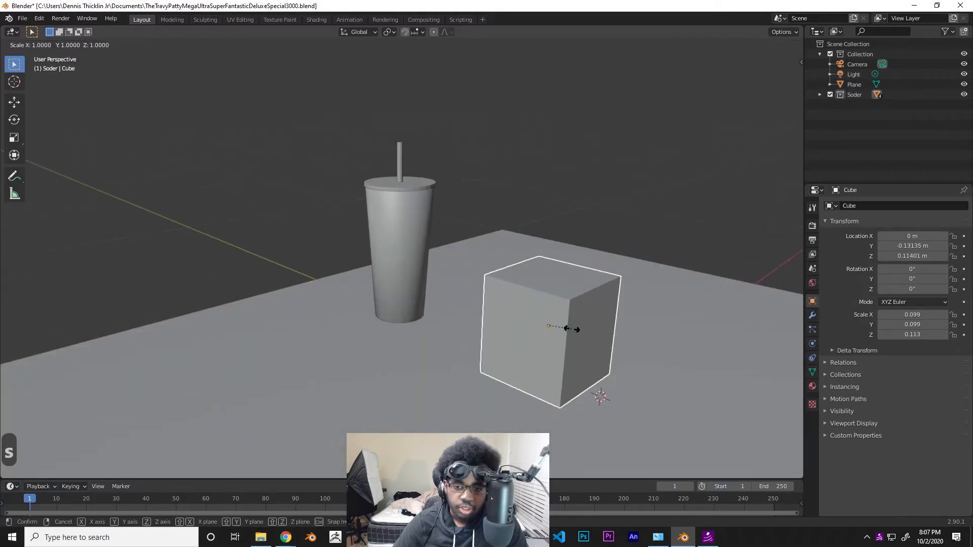
pyautogui.press('x')
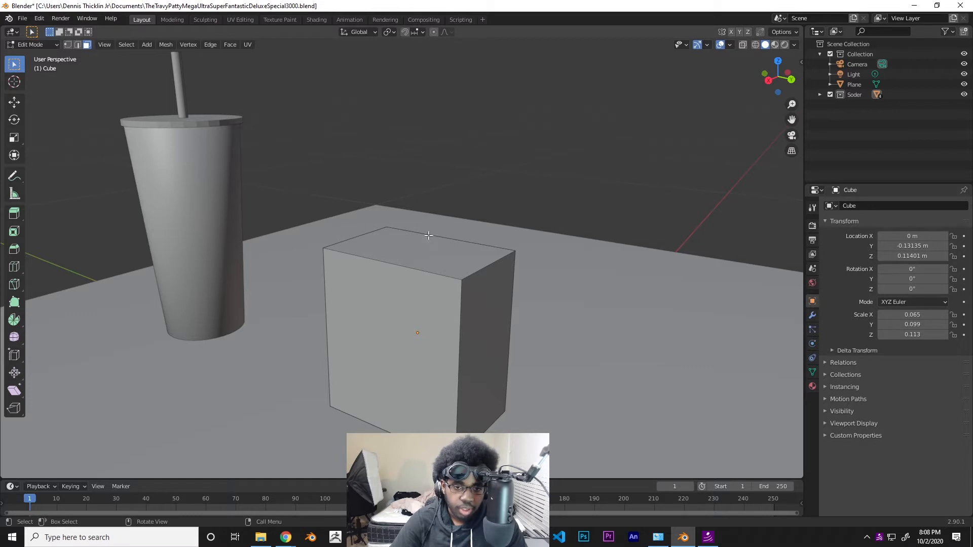
# Cut five vertical edge loops across the wide front face of the box
pyautogui.moveTo(393, 320); pyautogui.dragTo(443, 334, button='middle')
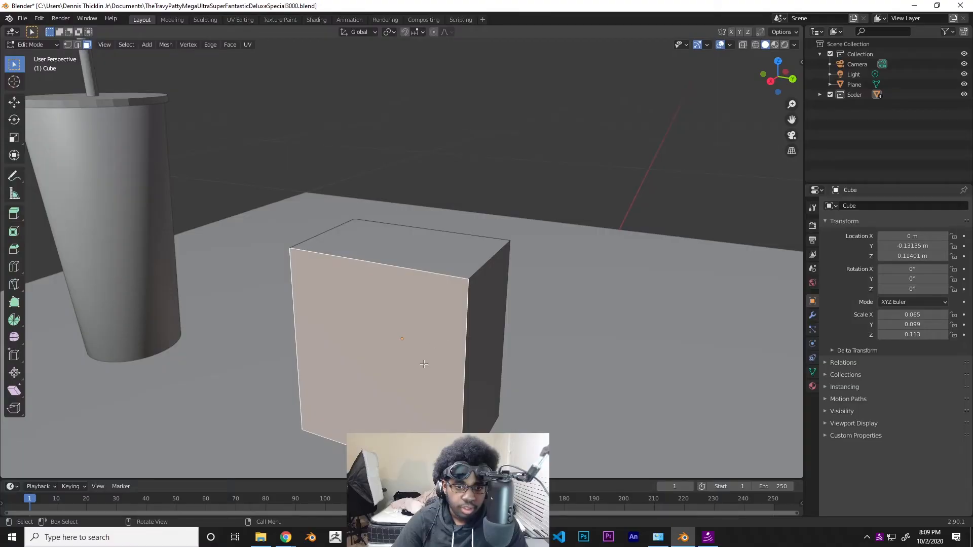
pyautogui.hotkey('ctrl', 'r')
pyautogui.scroll(-1, 424, 364)
pyautogui.scroll(3, 432, 330)
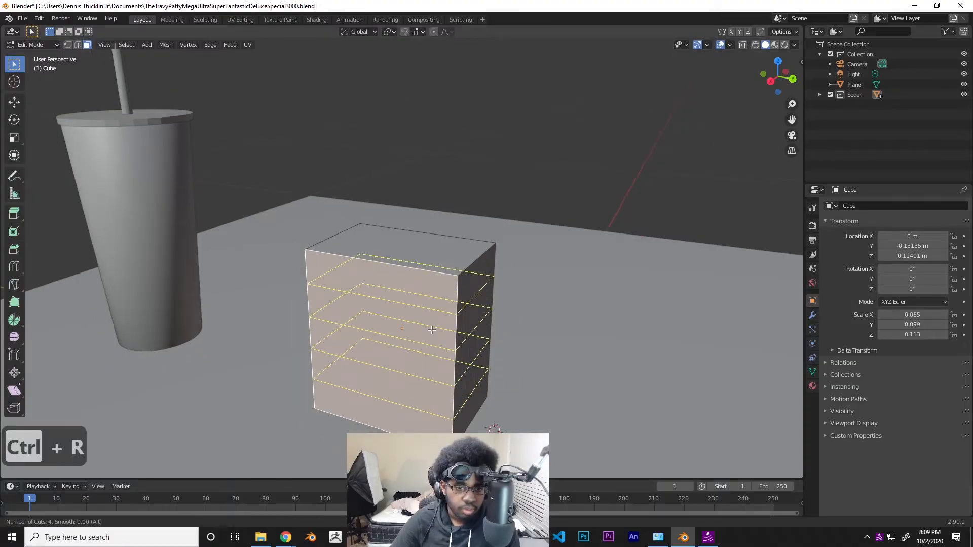
pyautogui.scroll(-3, 431, 331)
pyautogui.scroll(2, 432, 331)
pyautogui.scroll(-2, 432, 330)
pyautogui.scroll(4, 432, 331)
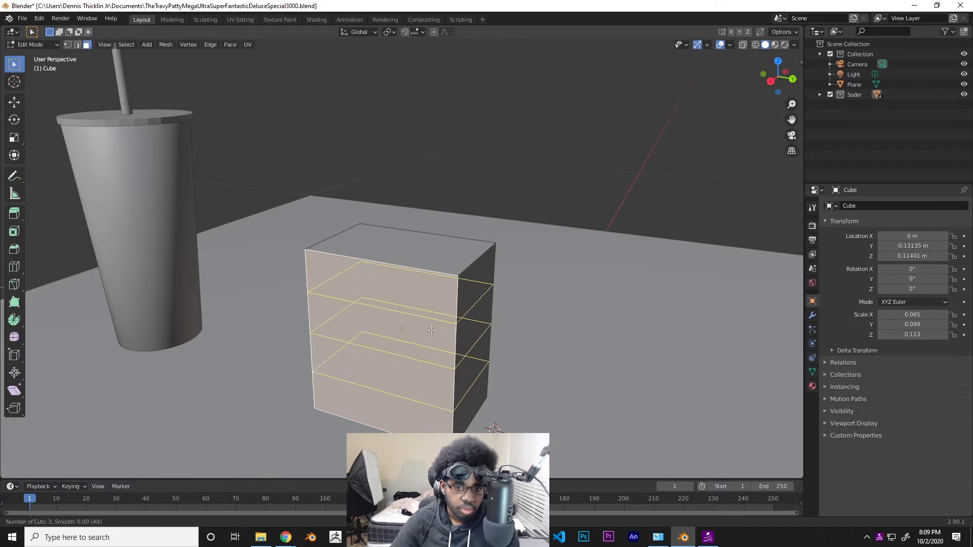
pyautogui.scroll(2, 434, 330)
pyautogui.scroll(-5, 434, 331)
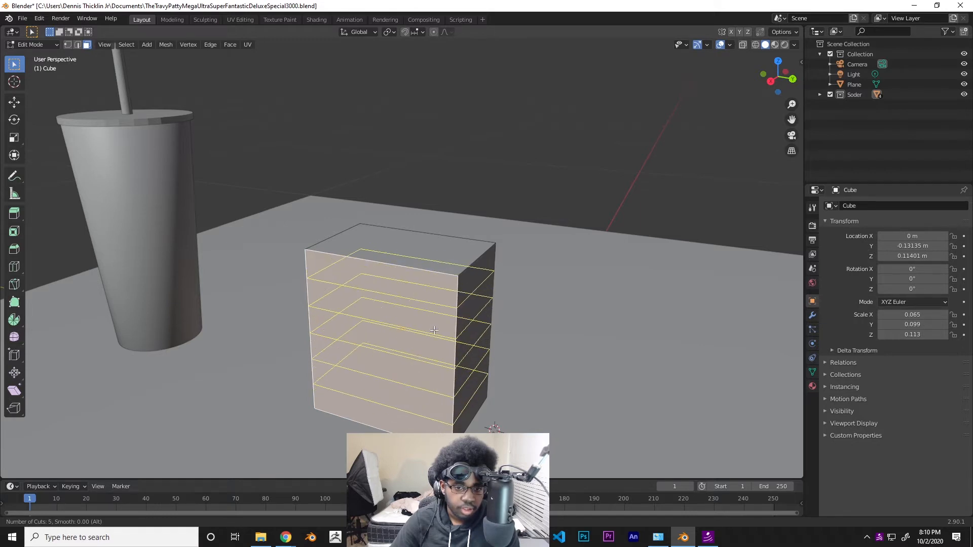
pyautogui.scroll(2, 434, 331)
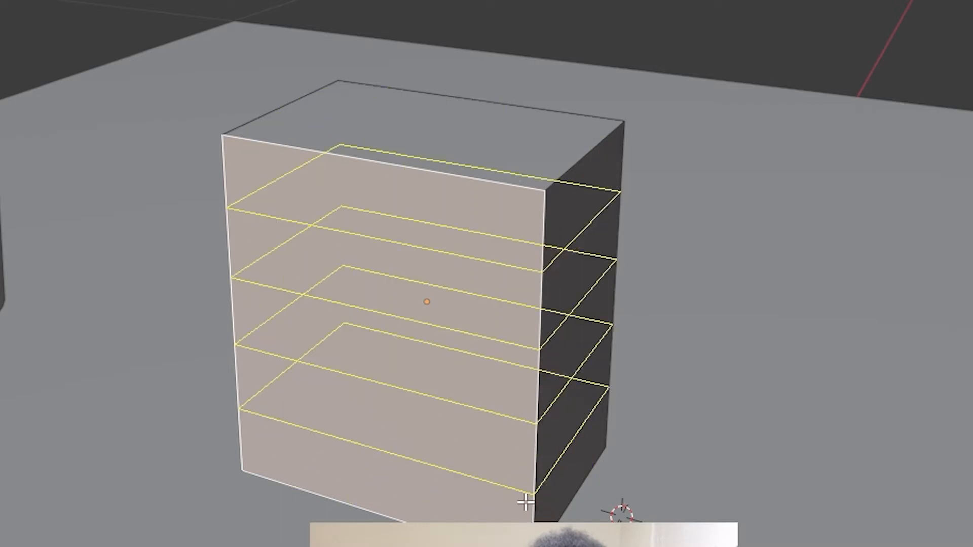
pyautogui.scroll(1, 385, 324)
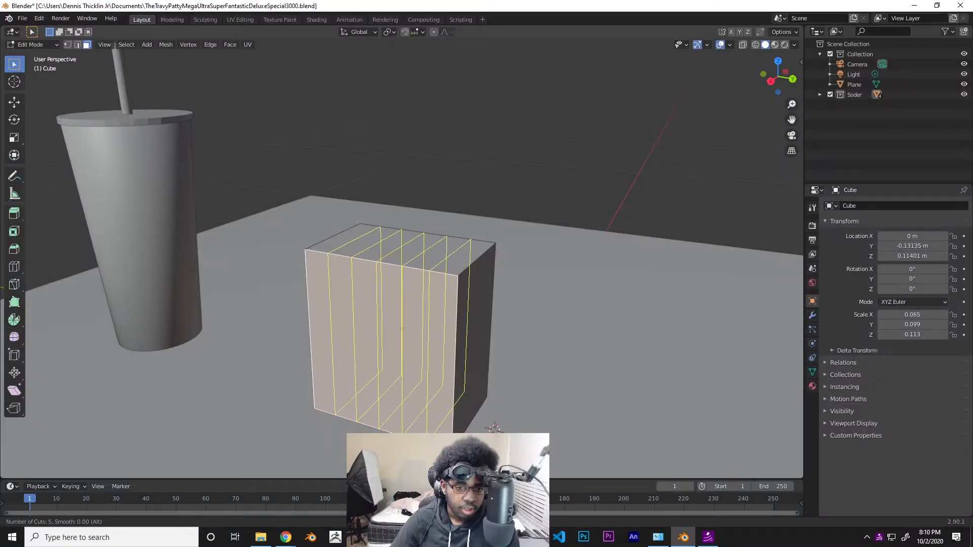
pyautogui.click(390, 329)
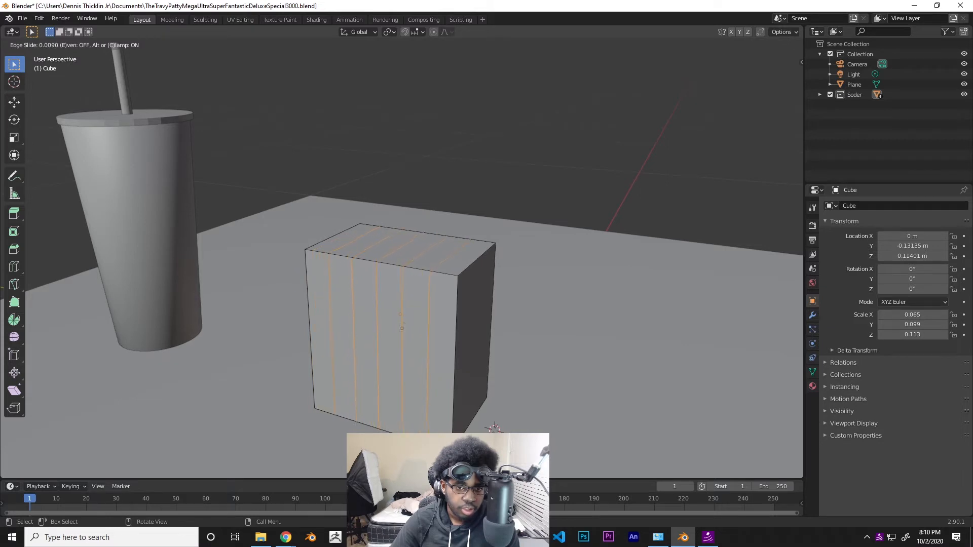
pyautogui.press('Return')
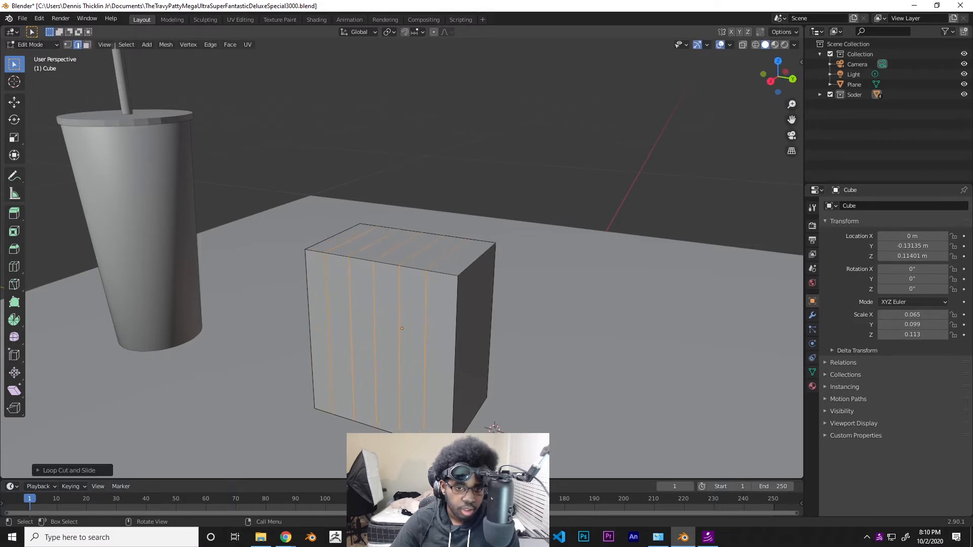
# Cut five evenly spaced horizontal edge loops around the box, leaving them centered without sliding
pyautogui.moveTo(481, 372); pyautogui.dragTo(481, 355, button='middle')
pyautogui.press('3')
pyautogui.click(444, 351)
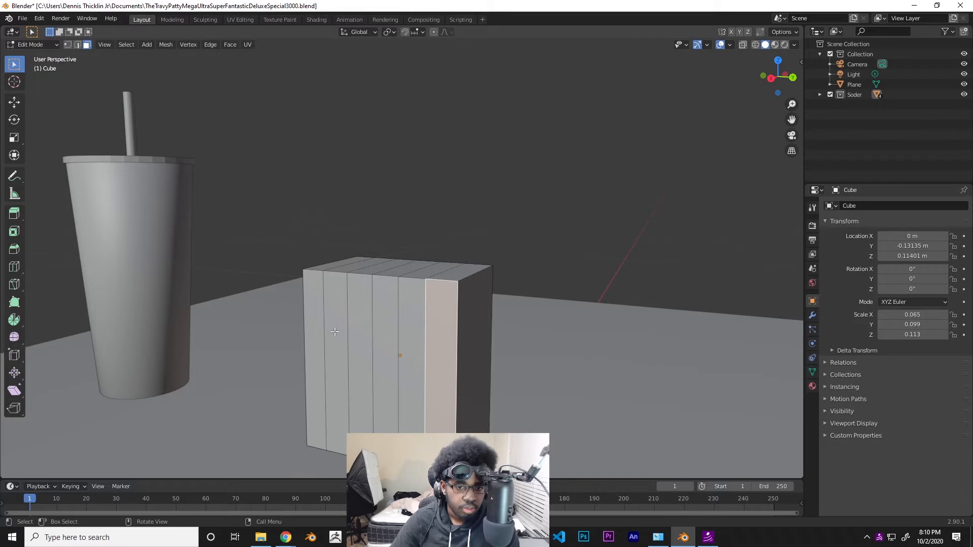
pyautogui.click(314, 335)
pyautogui.hotkey('ctrl', 'r')
pyautogui.scroll(3, 361, 363)
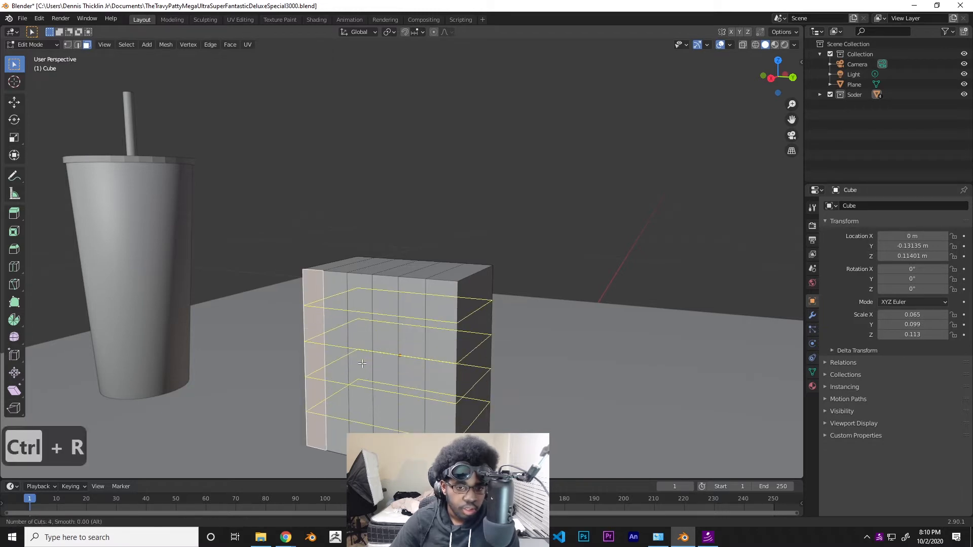
pyautogui.scroll(1, 363, 363)
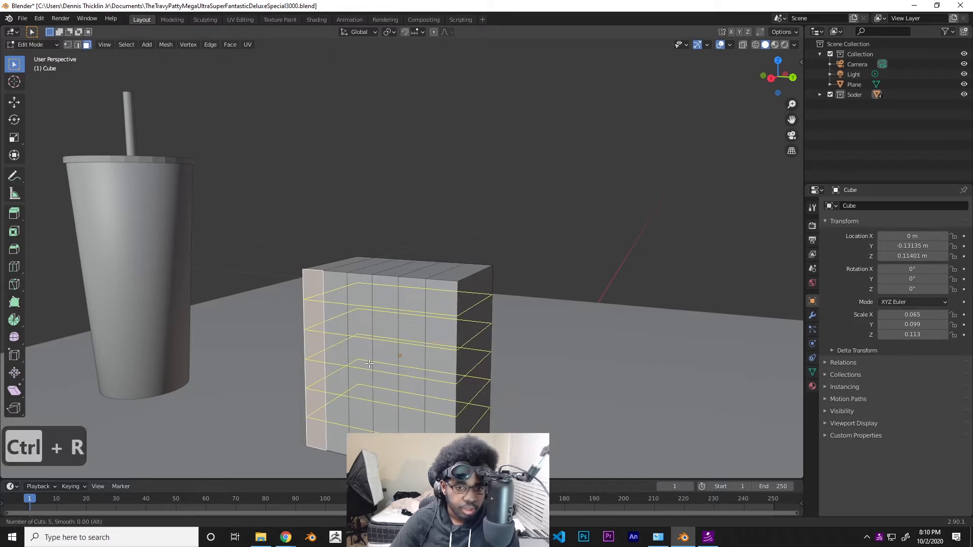
pyautogui.click(370, 363)
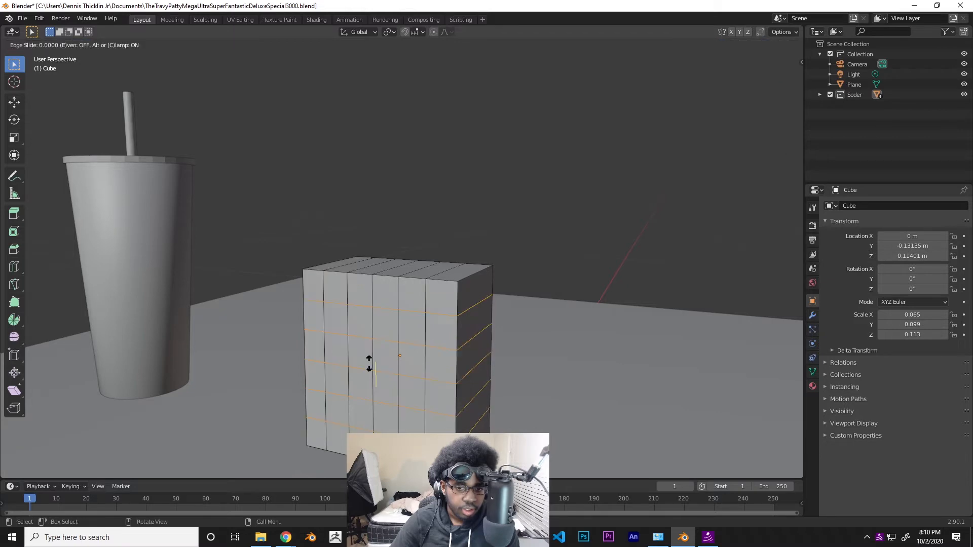
pyautogui.rightClick(369, 364)
pyautogui.click(531, 401)
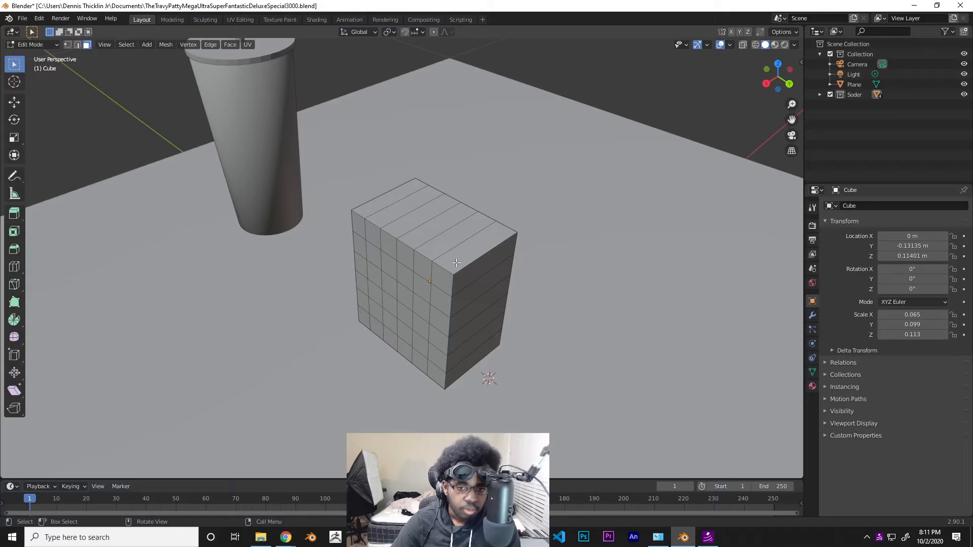
# Delete all six top faces of the box to open it
pyautogui.click(471, 312)
pyautogui.keyDown('shift'); pyautogui.click(437, 245); pyautogui.keyUp('shift')
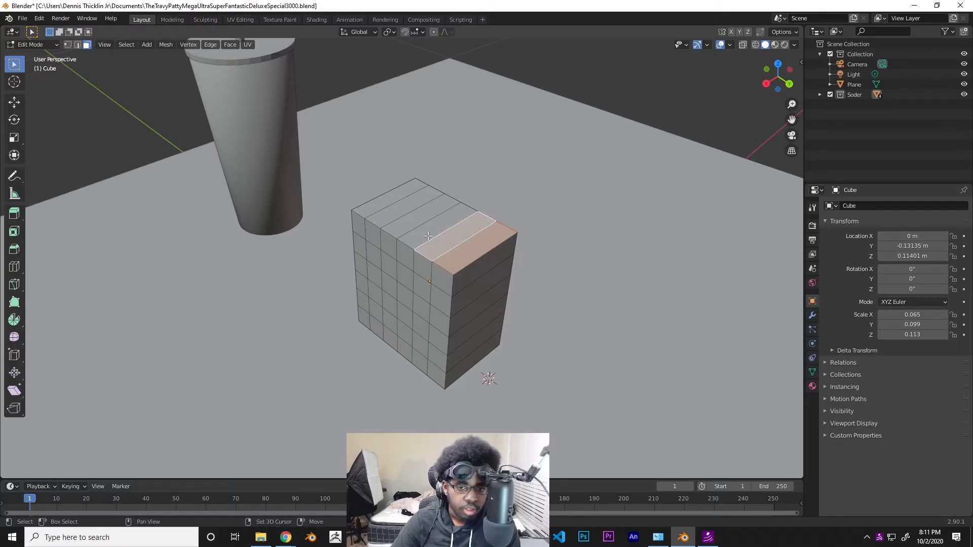
pyautogui.keyDown('shift'); pyautogui.click(424, 232); pyautogui.keyUp('shift')
pyautogui.keyDown('shift'); pyautogui.click(409, 217); pyautogui.keyUp('shift')
pyautogui.keyDown('shift'); pyautogui.click(391, 200); pyautogui.keyUp('shift')
pyautogui.press('x')
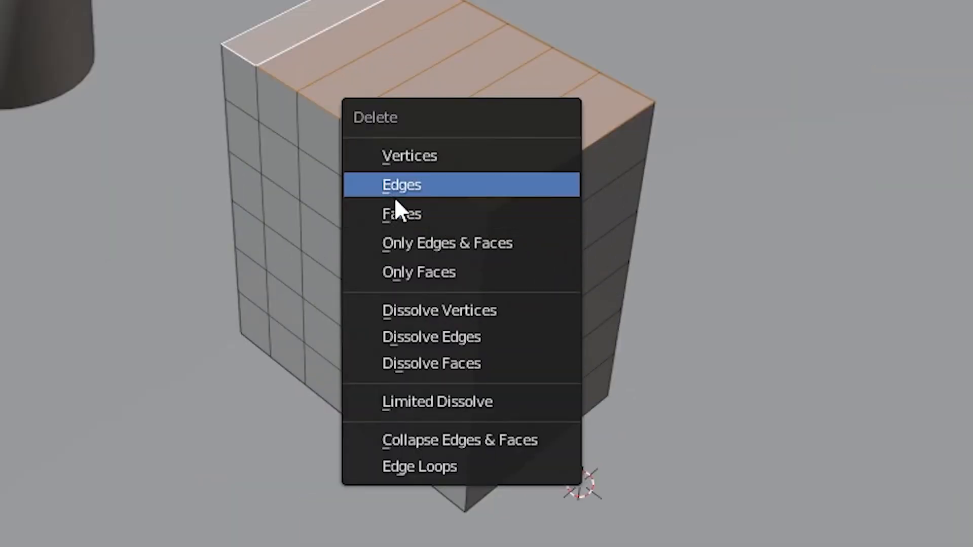
pyautogui.click(400, 213)
# Lower the five inner vertices of the front top edge along Z using proportional editing with a size of about 0.03
pyautogui.moveTo(502, 241); pyautogui.dragTo(463, 276, button='middle')
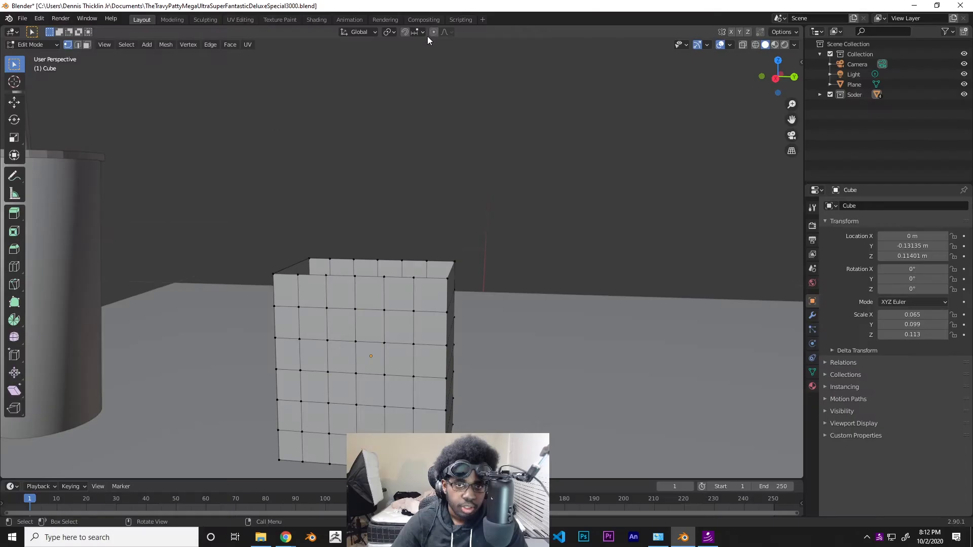
pyautogui.click(433, 32)
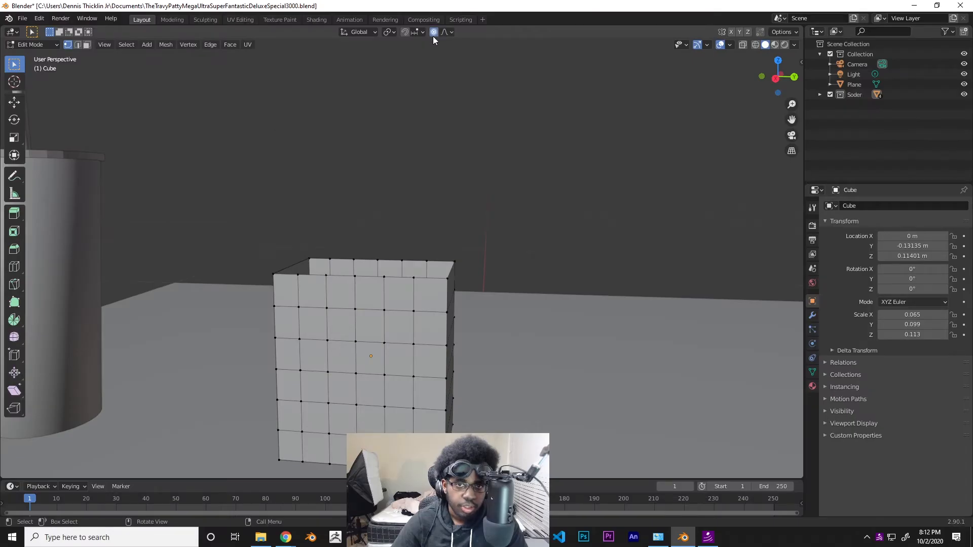
pyautogui.click(311, 285)
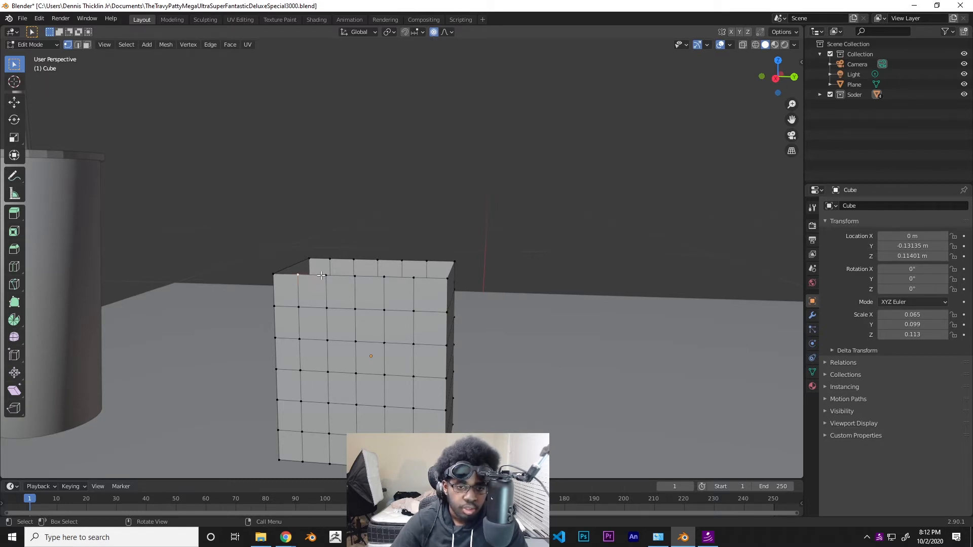
pyautogui.keyDown('shift'); pyautogui.click(324, 276); pyautogui.keyUp('shift')
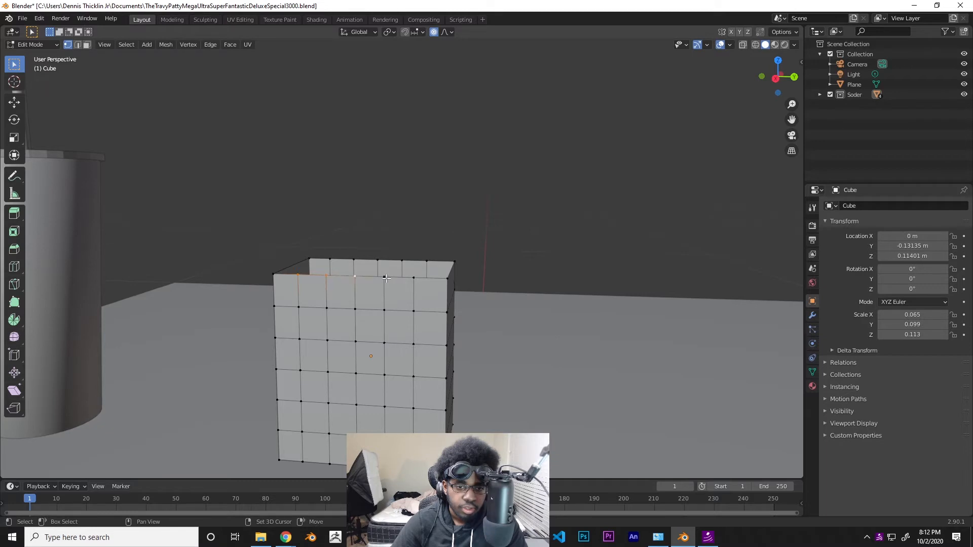
pyautogui.keyDown('shift'); pyautogui.click(414, 277); pyautogui.keyUp('shift')
pyautogui.press('Escape')
pyautogui.press('g')
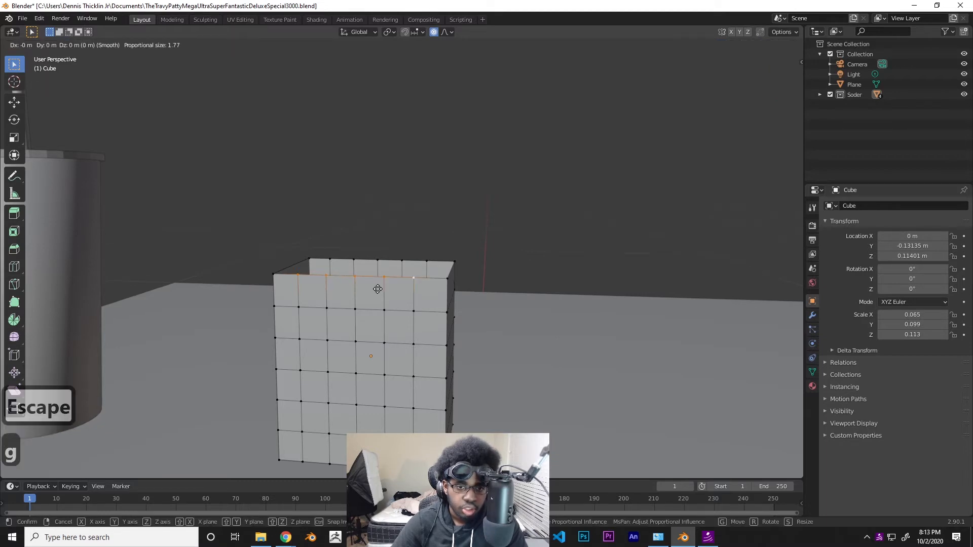
pyautogui.scroll(5, 377, 289)
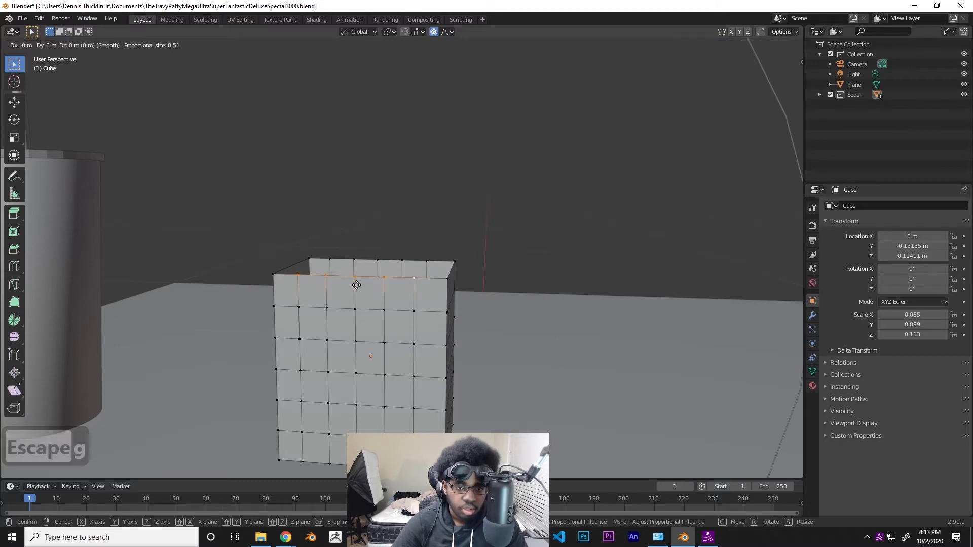
pyautogui.scroll(16, 356, 287)
pyautogui.scroll(9, 356, 287)
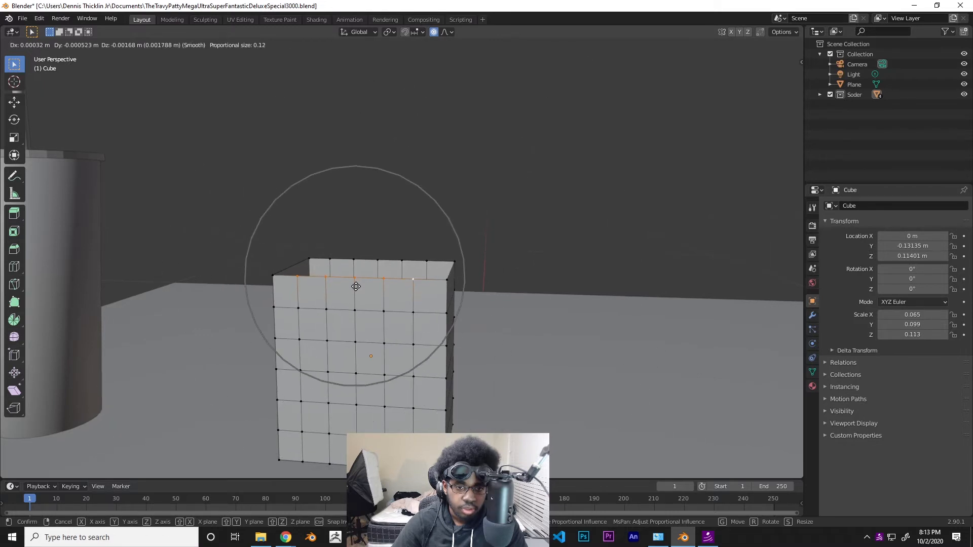
pyautogui.scroll(9, 356, 287)
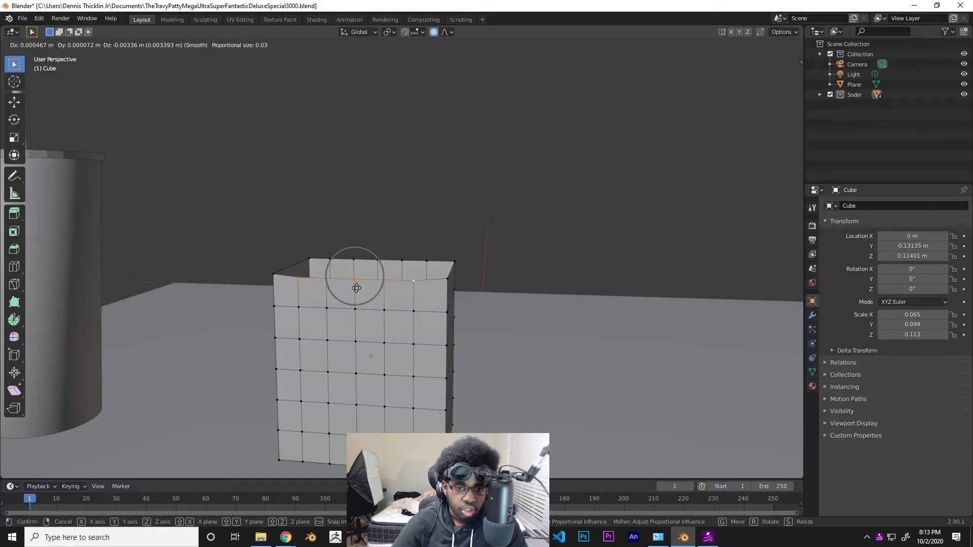
pyautogui.press('z')
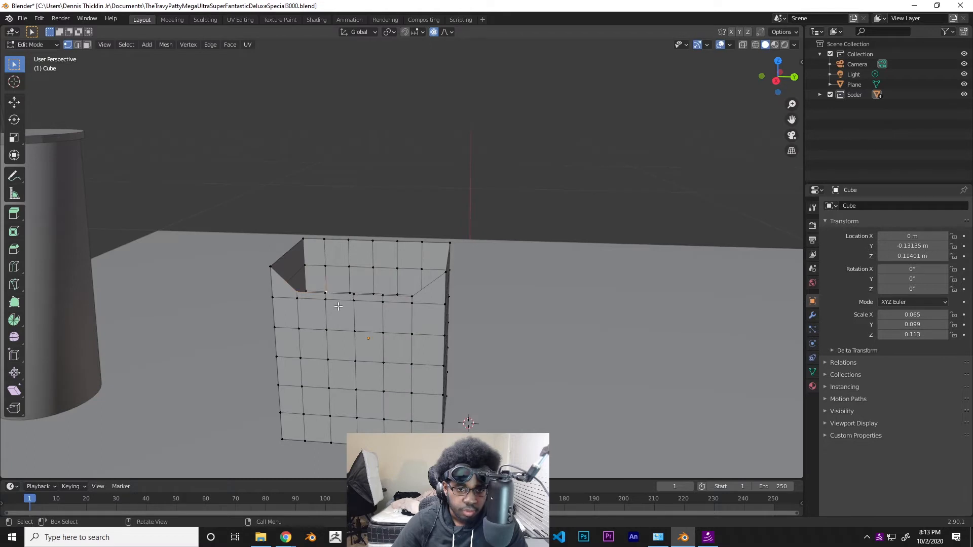
# Lower the front edge's five inner vertices and the five directly beneath them along Z, using proportional editing with a size of 0.03
pyautogui.click(297, 291)
pyautogui.keyDown('shift'); pyautogui.click(326, 293); pyautogui.keyUp('shift')
pyautogui.keyDown('shift'); pyautogui.click(354, 294); pyautogui.keyUp('shift')
pyautogui.keyDown('shift'); pyautogui.click(383, 295); pyautogui.keyUp('shift')
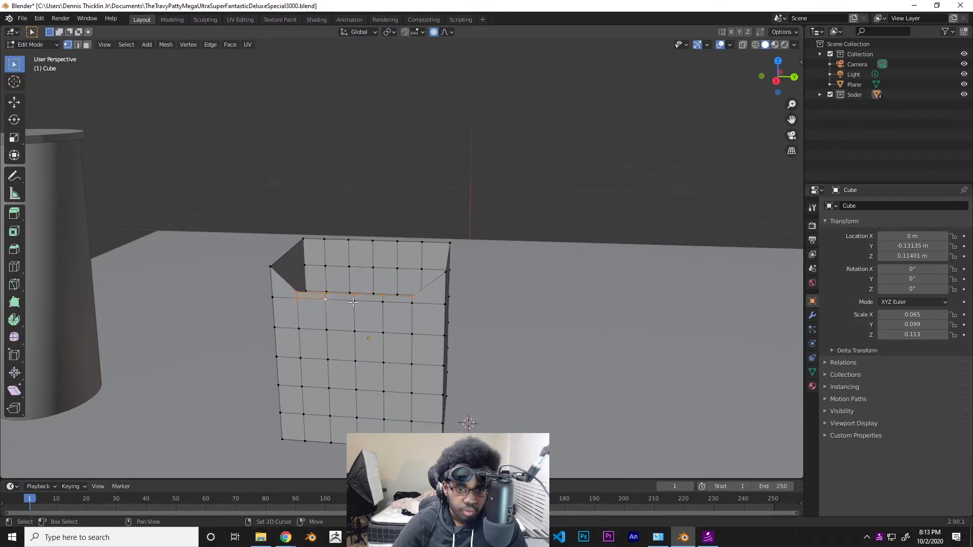
pyautogui.keyDown('shift'); pyautogui.click(412, 304); pyautogui.keyUp('shift')
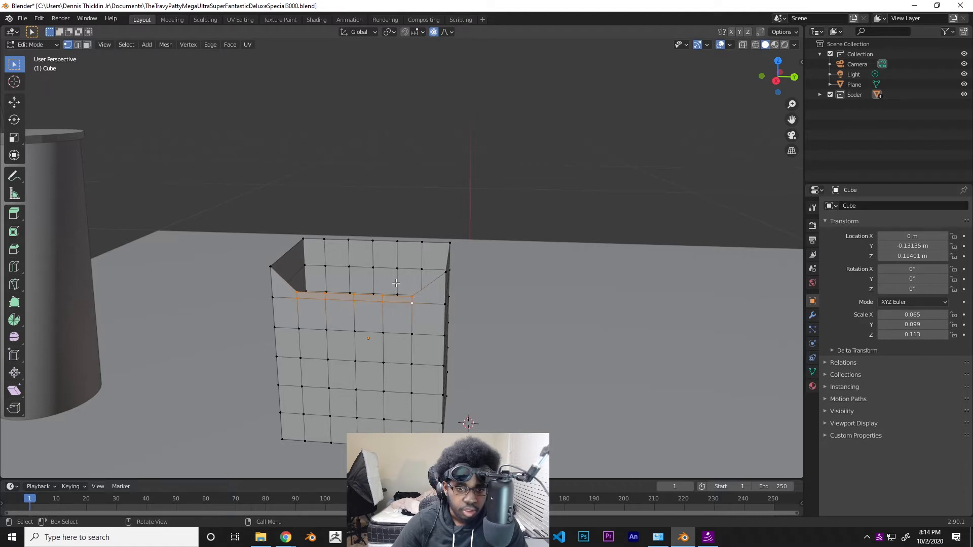
pyautogui.press('g')
pyautogui.press('z')
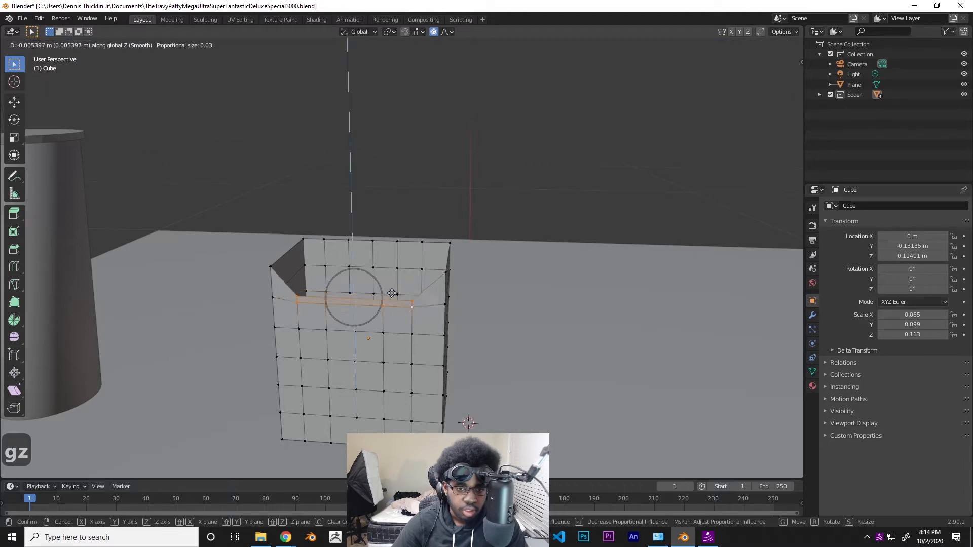
pyautogui.click(399, 311)
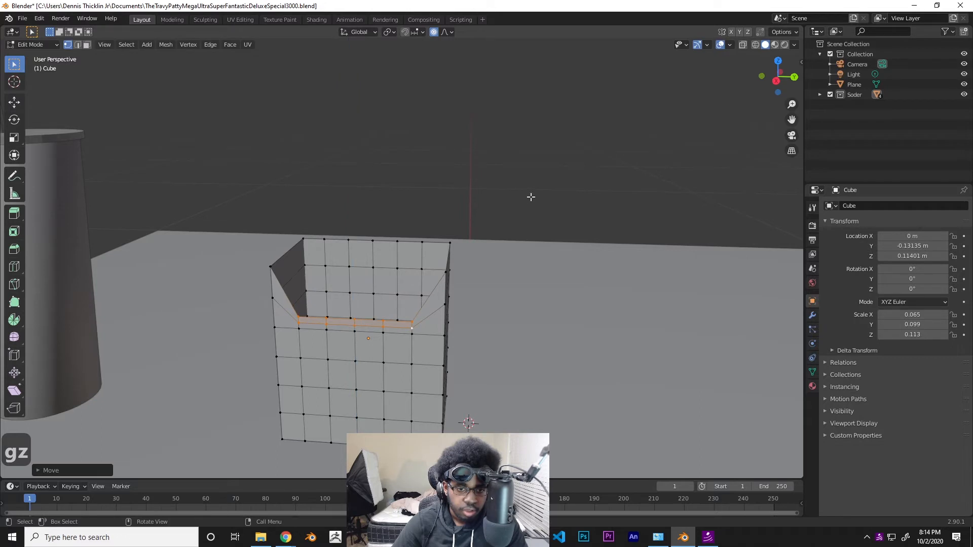
# Bulge the front face outward about 0.05 m along X from its central vertex, using proportional editing with a size of about 0.29
pyautogui.moveTo(531, 198); pyautogui.dragTo(363, 254, button='middle')
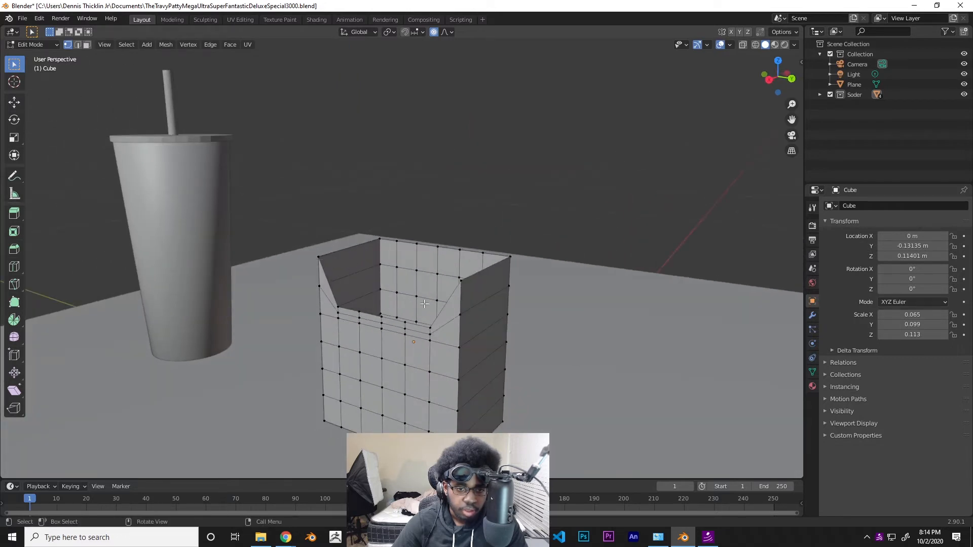
pyautogui.moveTo(448, 298); pyautogui.dragTo(392, 356, button='middle')
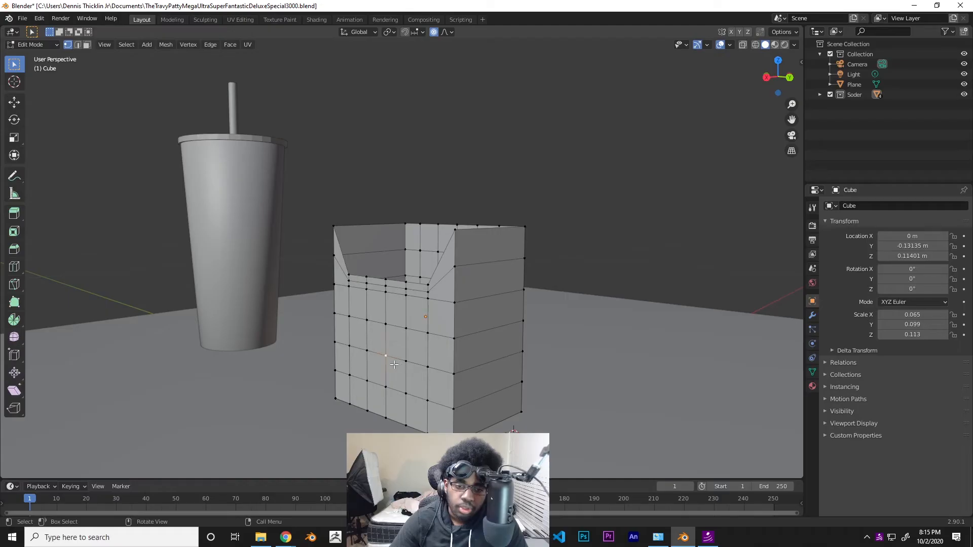
pyautogui.press('g')
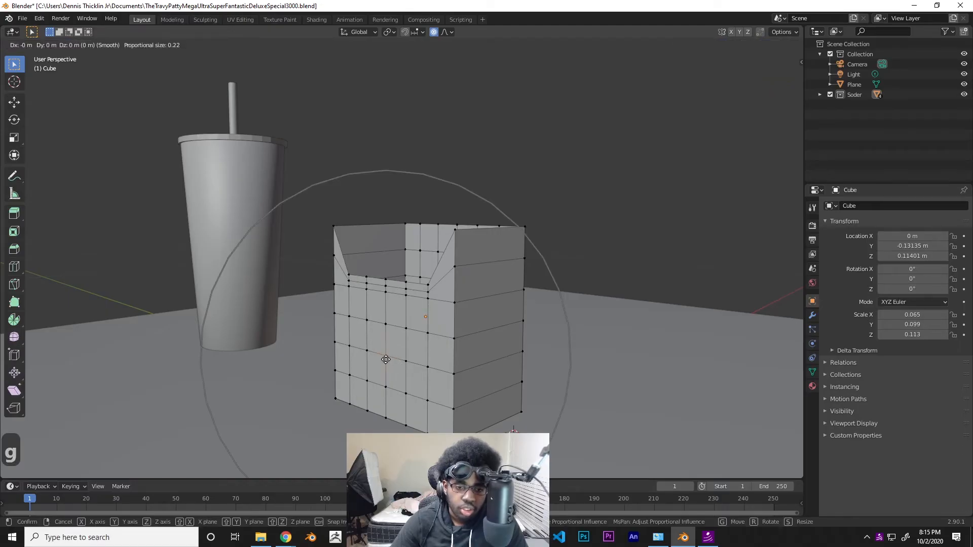
pyautogui.press('x')
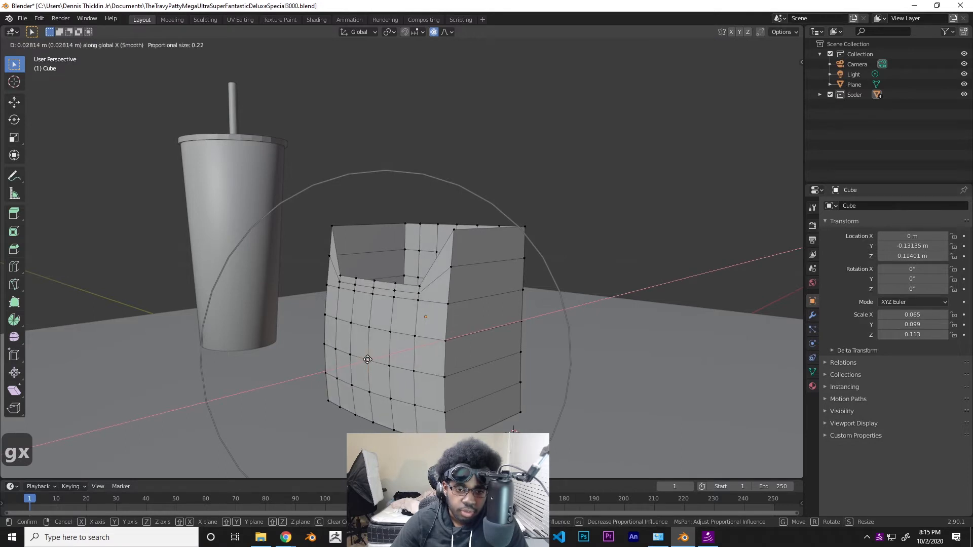
pyautogui.scroll(1, 371, 358)
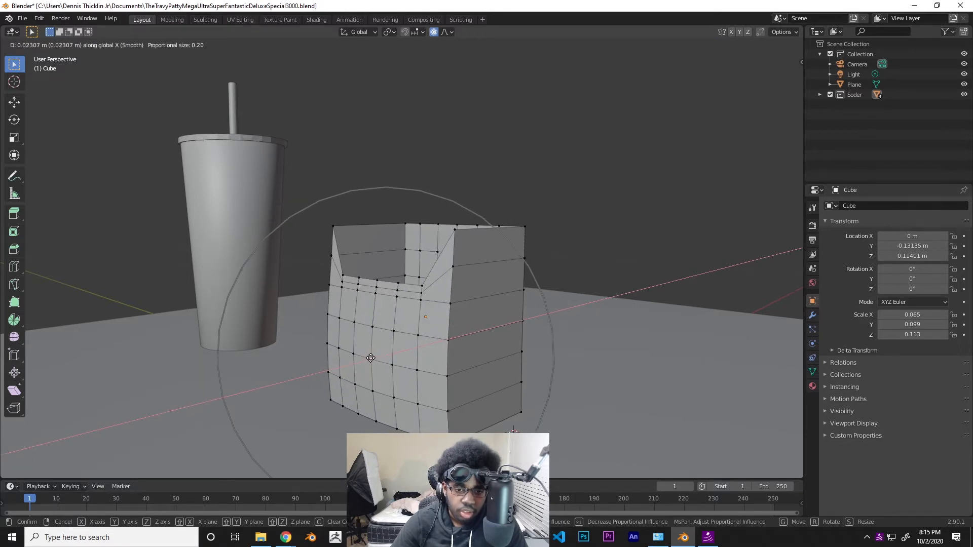
pyautogui.scroll(4, 370, 359)
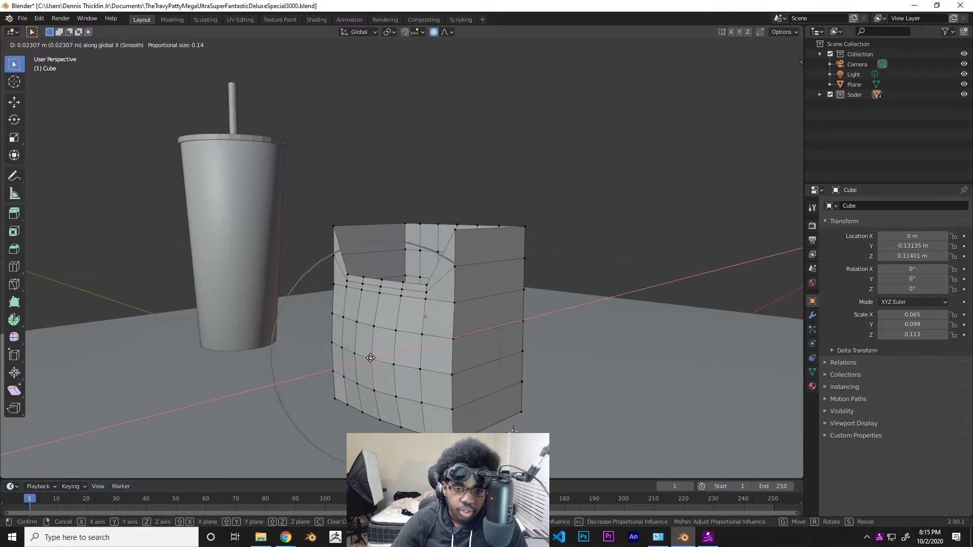
pyautogui.scroll(2, 371, 358)
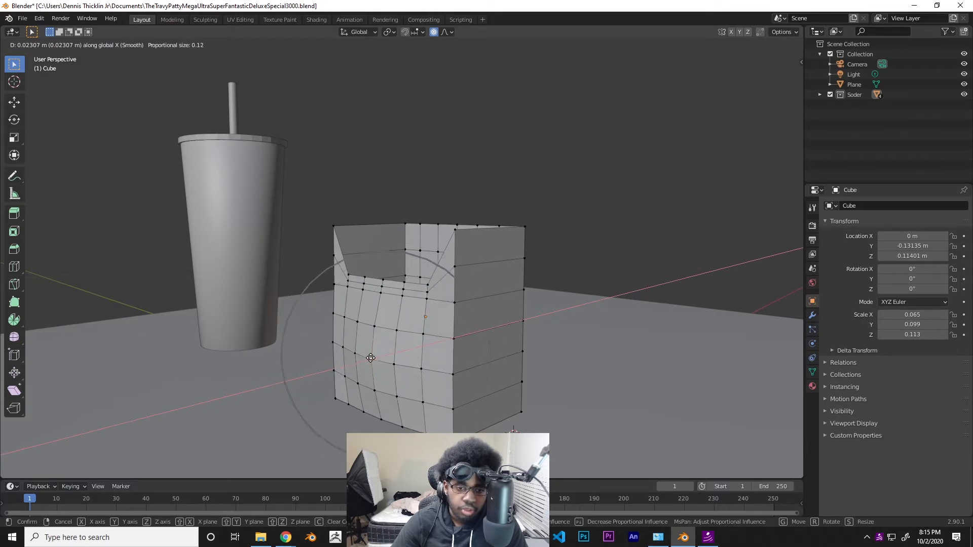
pyautogui.scroll(-8, 370, 358)
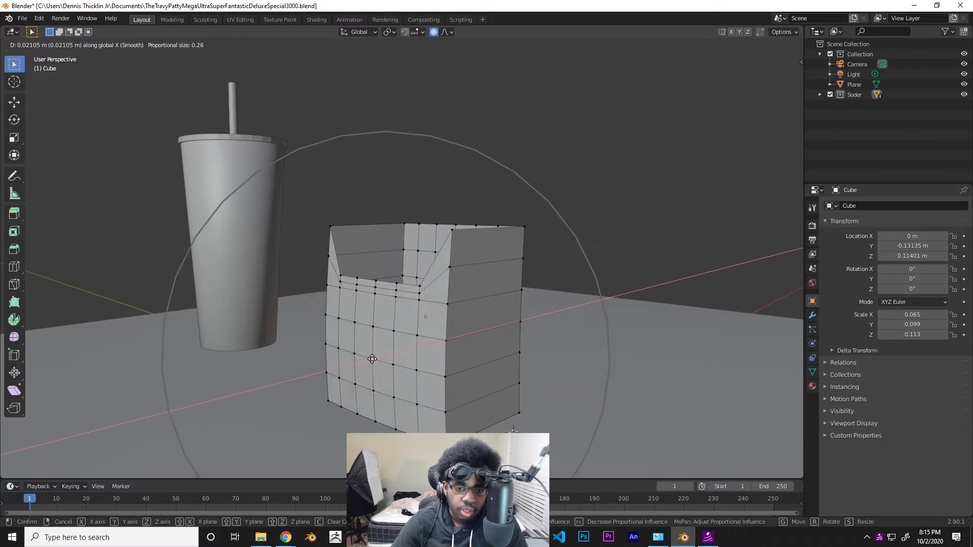
pyautogui.scroll(-1, 372, 359)
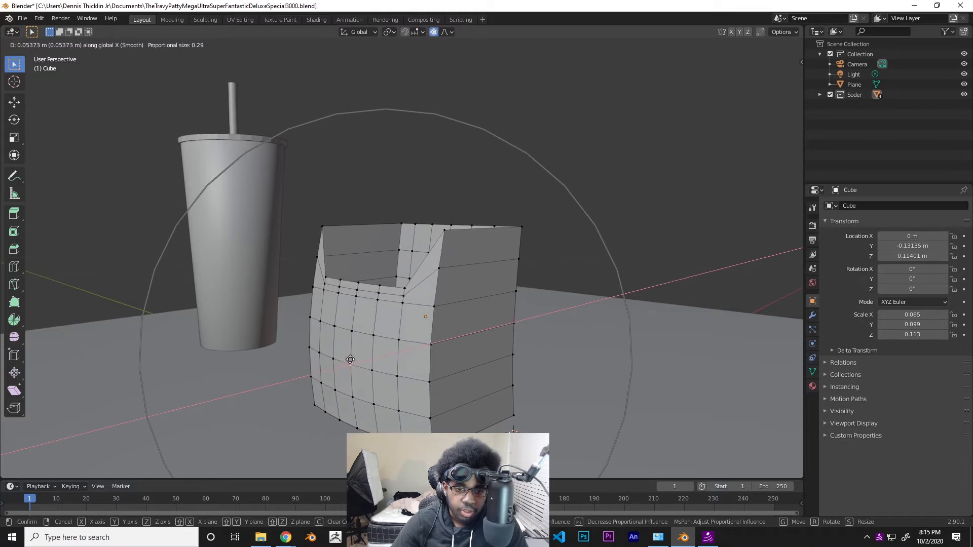
pyautogui.click(352, 359)
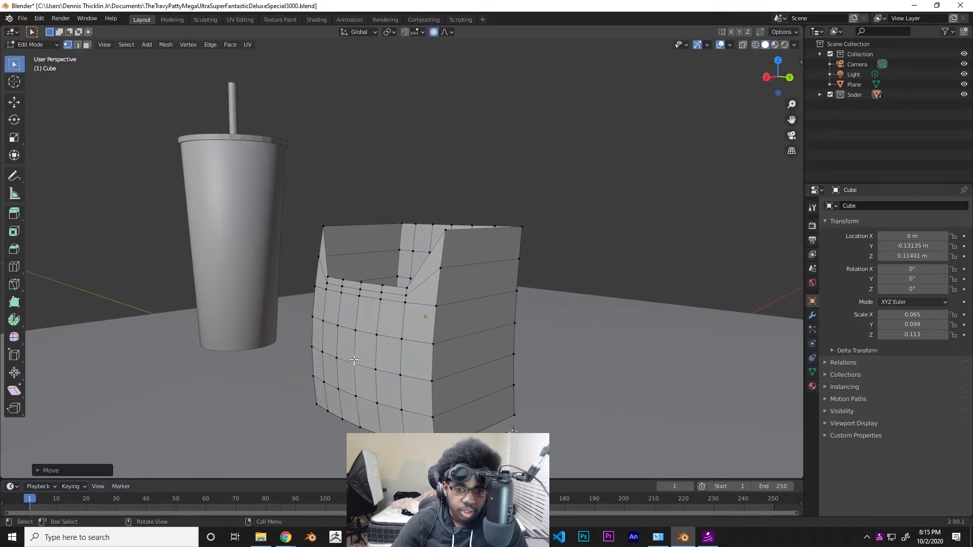
# Bulge the back face outward along X from its central vertex, using proportional editing with a size of about 0.29
pyautogui.moveTo(394, 361); pyautogui.dragTo(463, 311, button='middle')
pyautogui.press('g')
pyautogui.press('x')
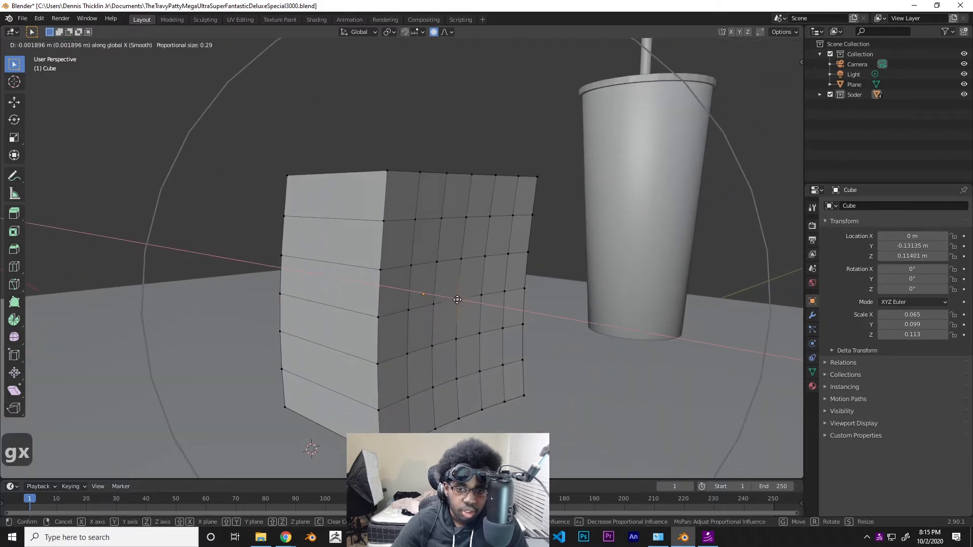
pyautogui.click(515, 322)
pyautogui.moveTo(515, 322); pyautogui.dragTo(497, 358, button='middle')
# Cut three evenly spaced vertical edge loops through the two side faces, leaving them centered without sliding
pyautogui.hotkey('ctrl', 'r')
pyautogui.press('Escape')
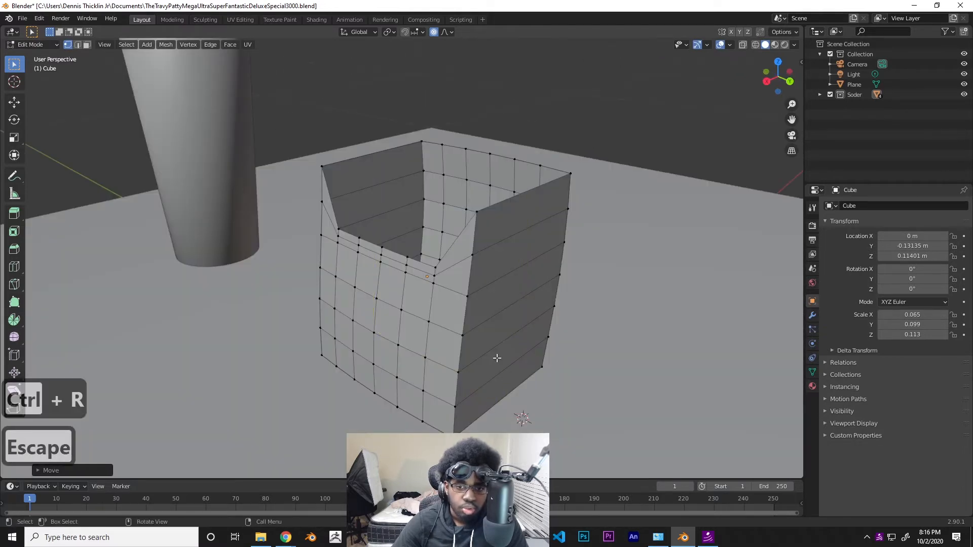
pyautogui.hotkey('ctrl', 'r')
pyautogui.scroll(2, 497, 358)
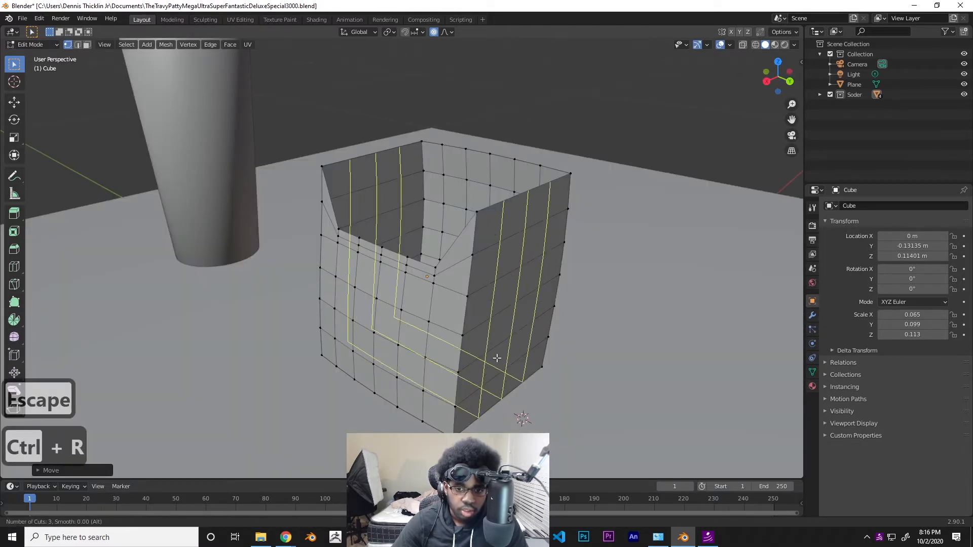
pyautogui.click(496, 358)
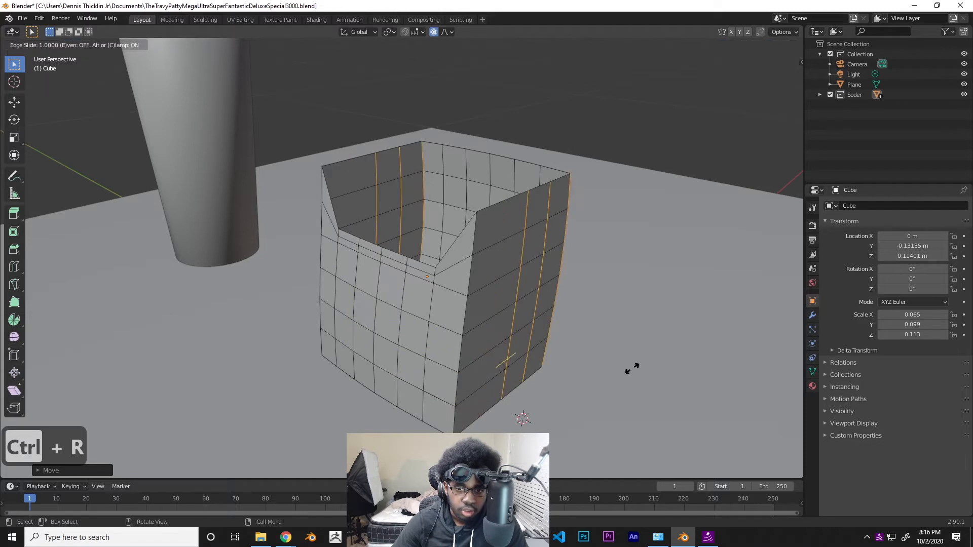
pyautogui.rightClick(639, 315)
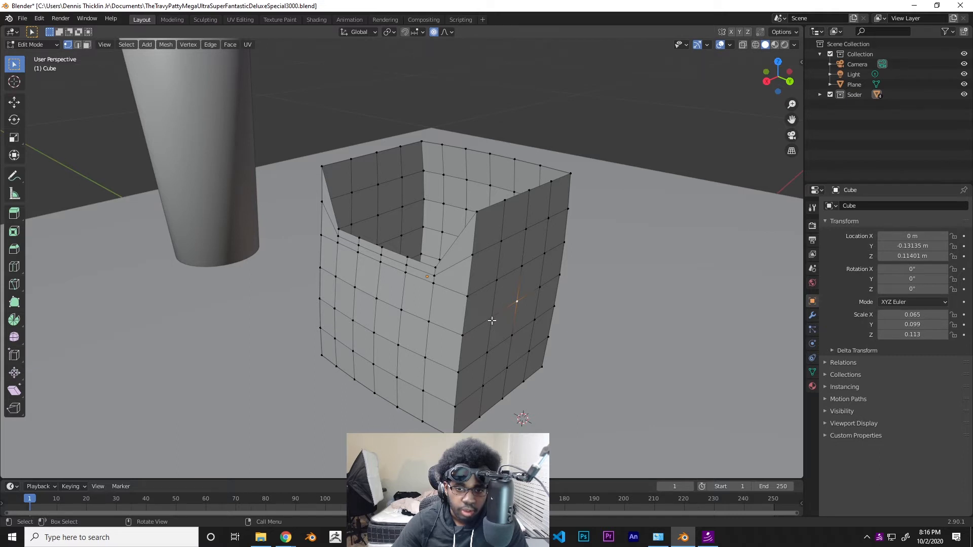
# Try to shift the side edge loop nearest the front along Y with a small proportional editing size of about 0.04
pyautogui.keyDown('alt'); pyautogui.click(502, 241); pyautogui.keyUp('alt')
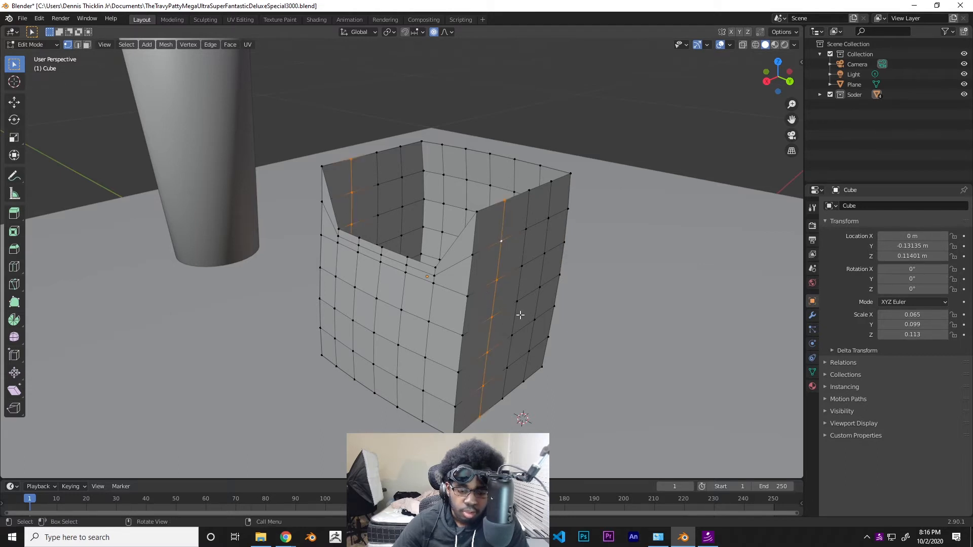
pyautogui.press('g')
pyautogui.press('y')
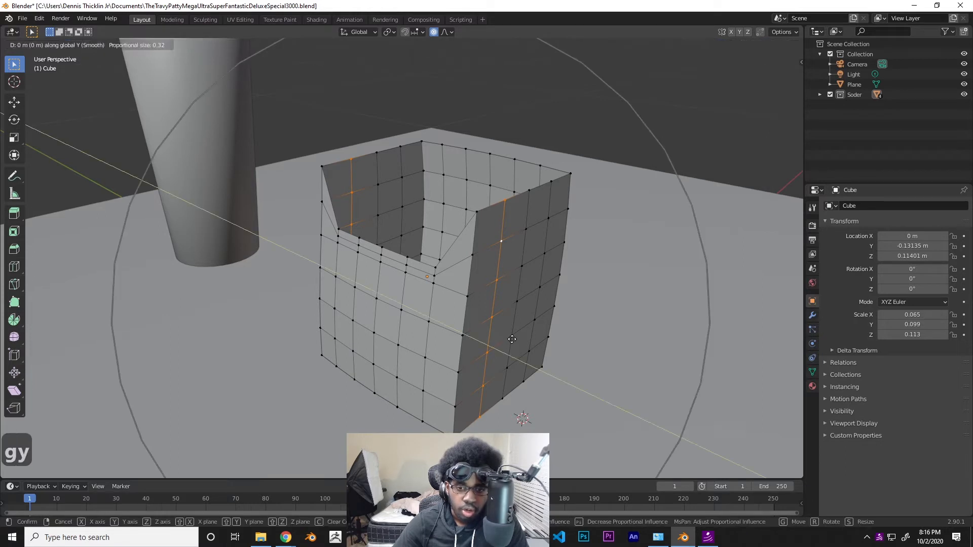
pyautogui.scroll(20, 517, 340)
pyautogui.click(511, 351)
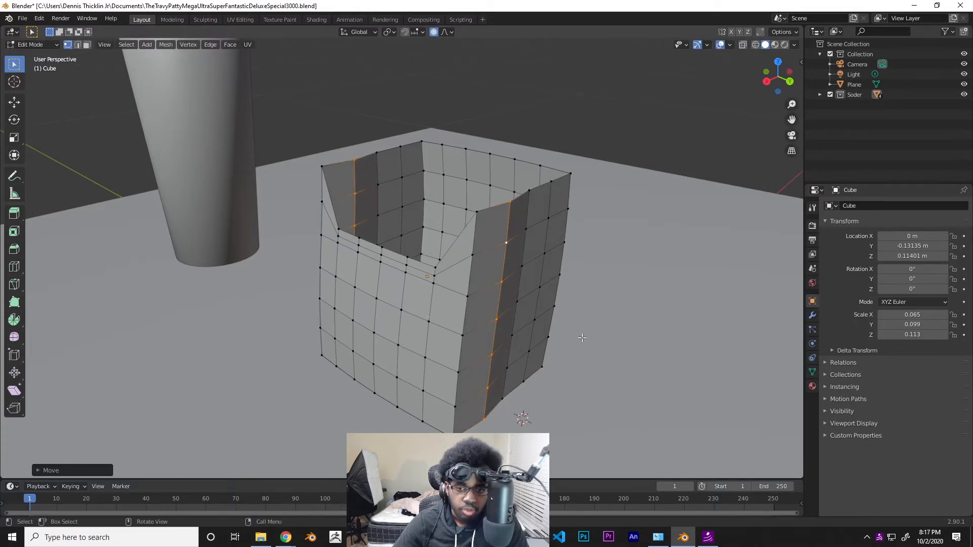
# Bulge both side faces outward along Y from their central vertices, using proportional editing with a size of about 0.16
pyautogui.moveTo(611, 334); pyautogui.dragTo(484, 344, button='middle')
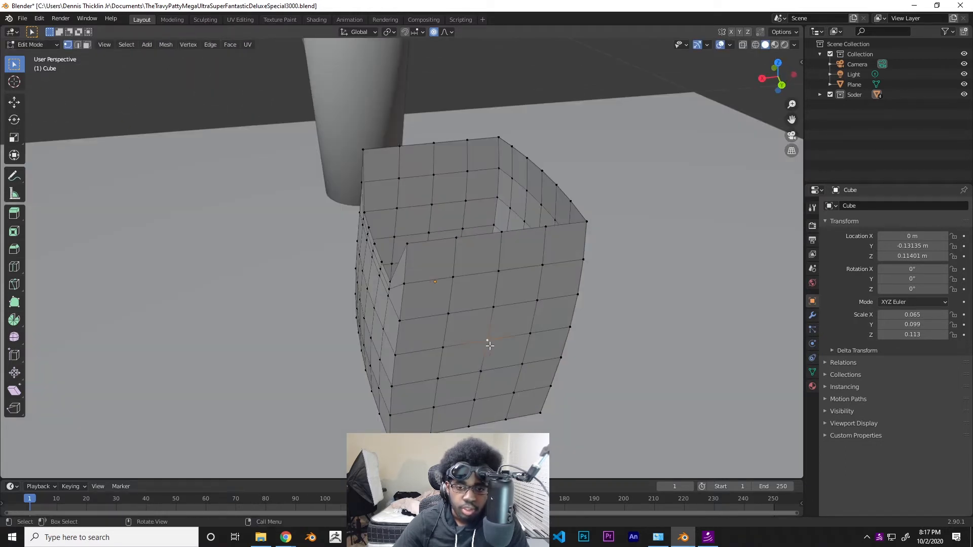
pyautogui.press('g')
pyautogui.press('y')
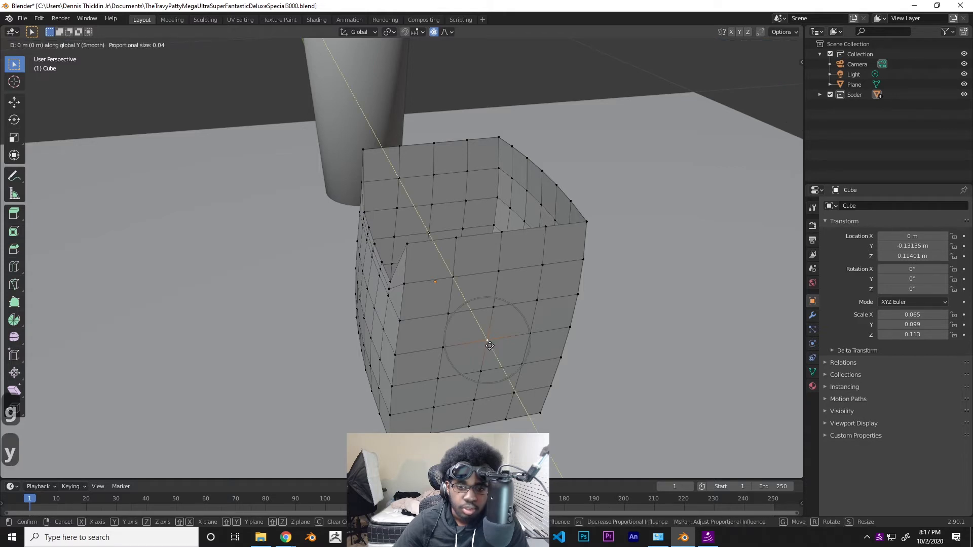
pyautogui.scroll(-15, 499, 345)
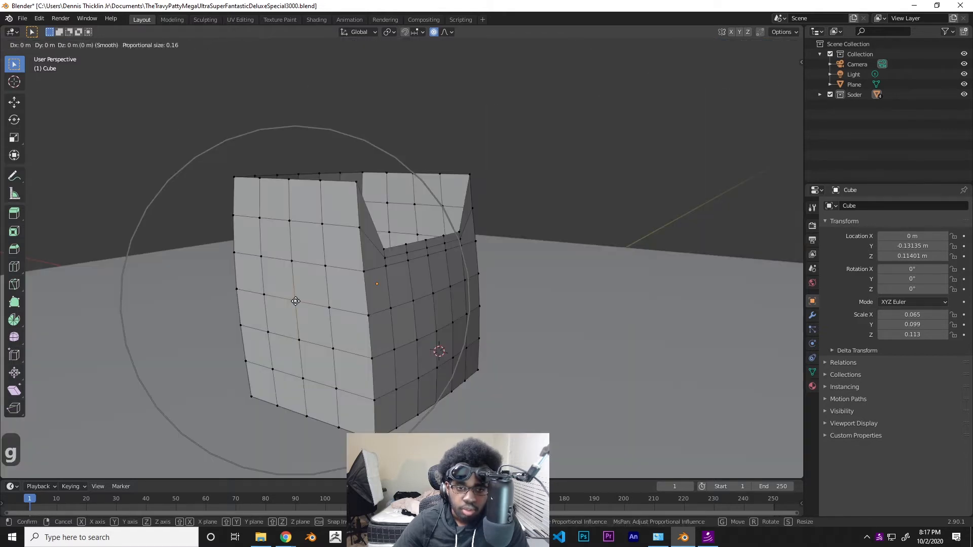
pyautogui.press('y')
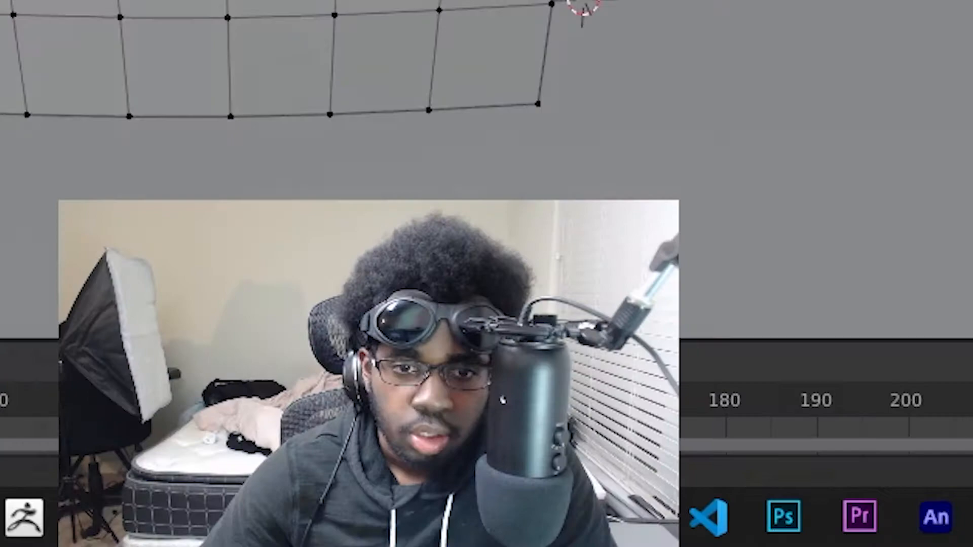
pyautogui.moveTo(370, 152); pyautogui.dragTo(457, 155, button='middle')
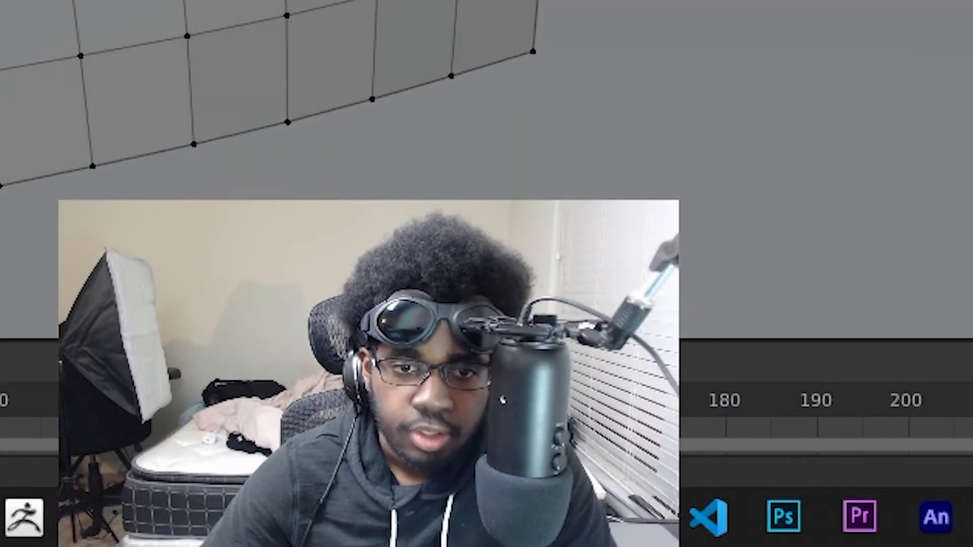
pyautogui.moveTo(343, 329); pyautogui.dragTo(296, 336, button='middle')
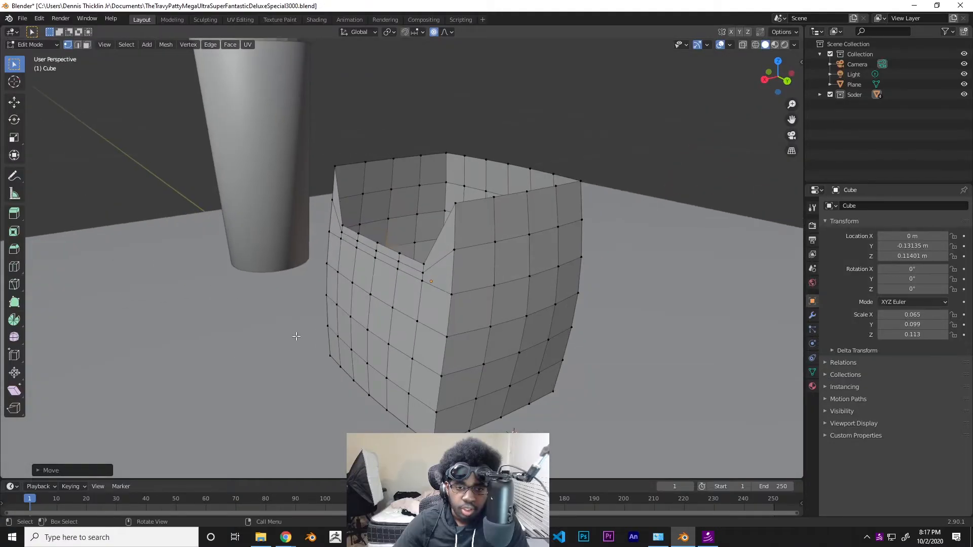
# Flatten the whole box in Object Mode by scaling it along X to about 0.034
pyautogui.press('Tab')
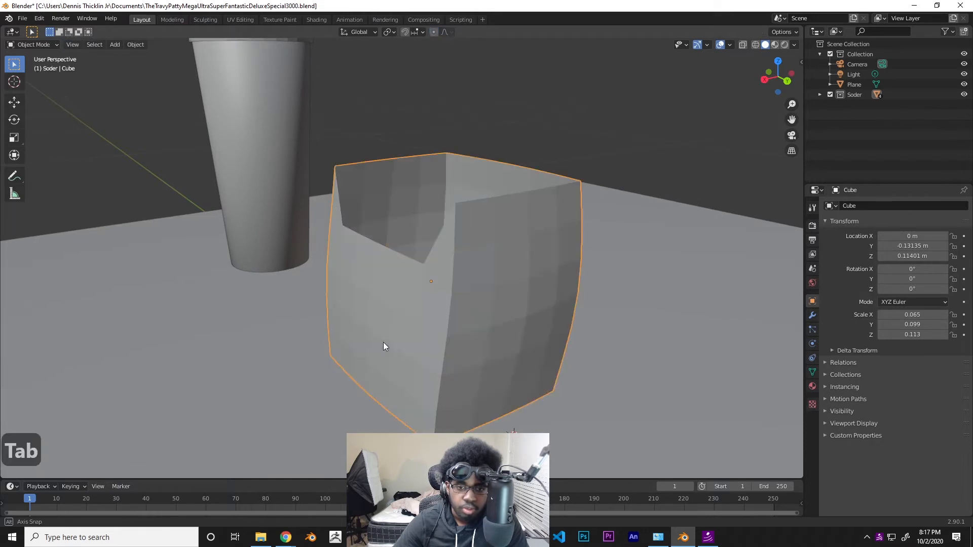
pyautogui.moveTo(384, 342); pyautogui.dragTo(402, 321, button='middle')
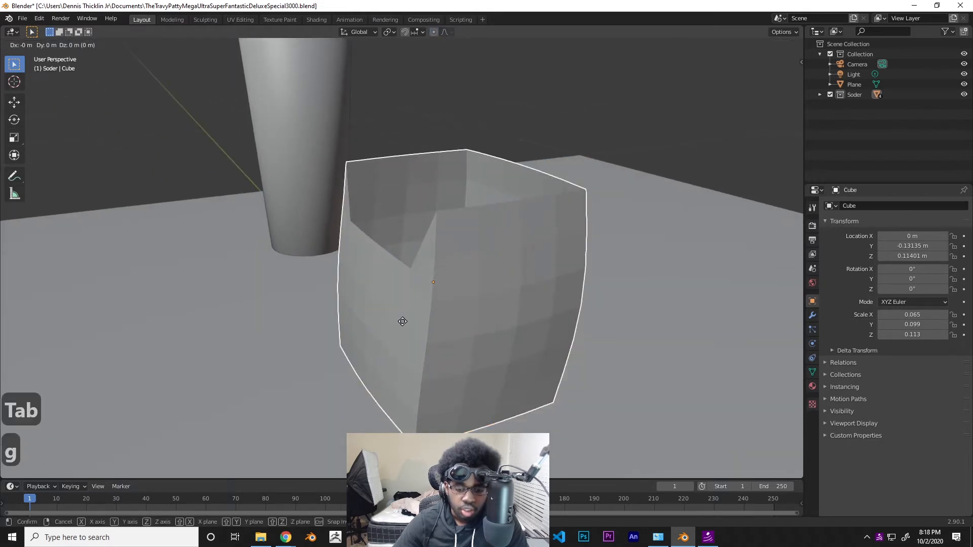
pyautogui.press('x')
pyautogui.press('s')
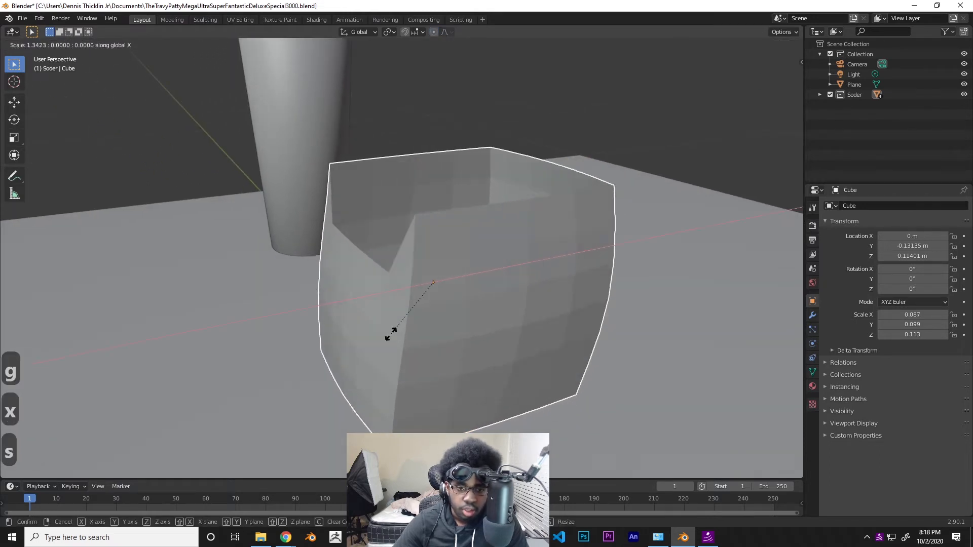
pyautogui.press('x')
pyautogui.press('x')
pyautogui.press('x')
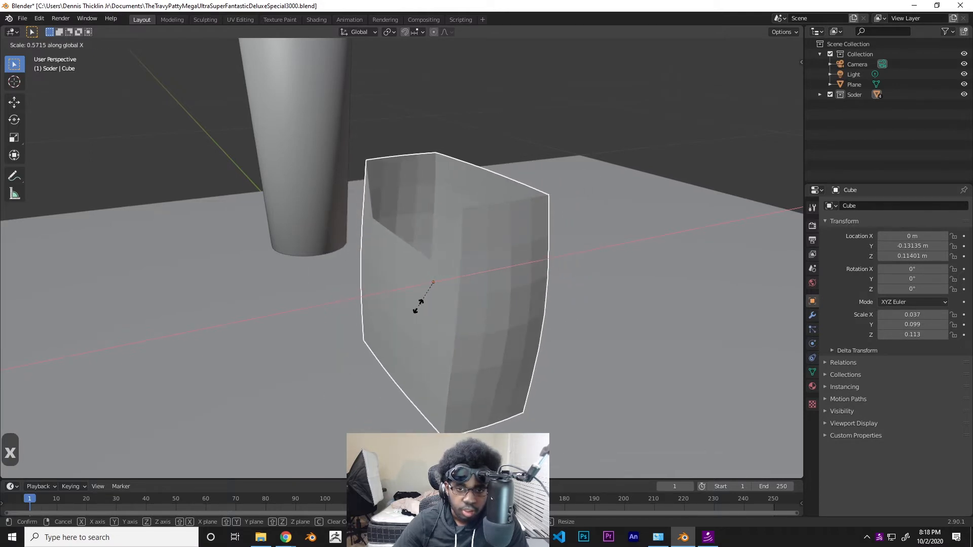
pyautogui.click(444, 318)
# Raise the five middle vertices of the back panel's top edge along Z, using a proportional editing size of 0.03
pyautogui.moveTo(444, 319); pyautogui.dragTo(497, 174, button='middle')
pyautogui.press('Tab')
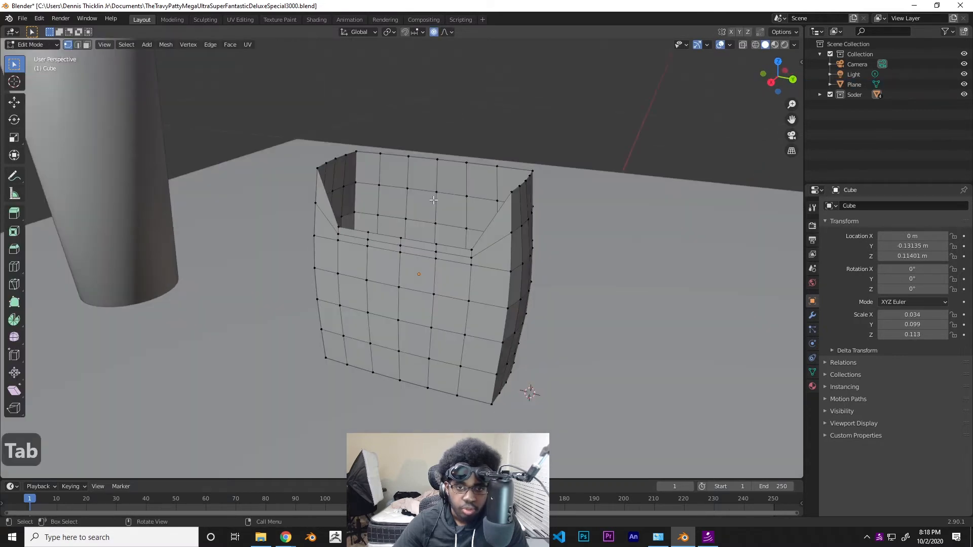
pyautogui.moveTo(433, 201); pyautogui.dragTo(460, 195, button='middle')
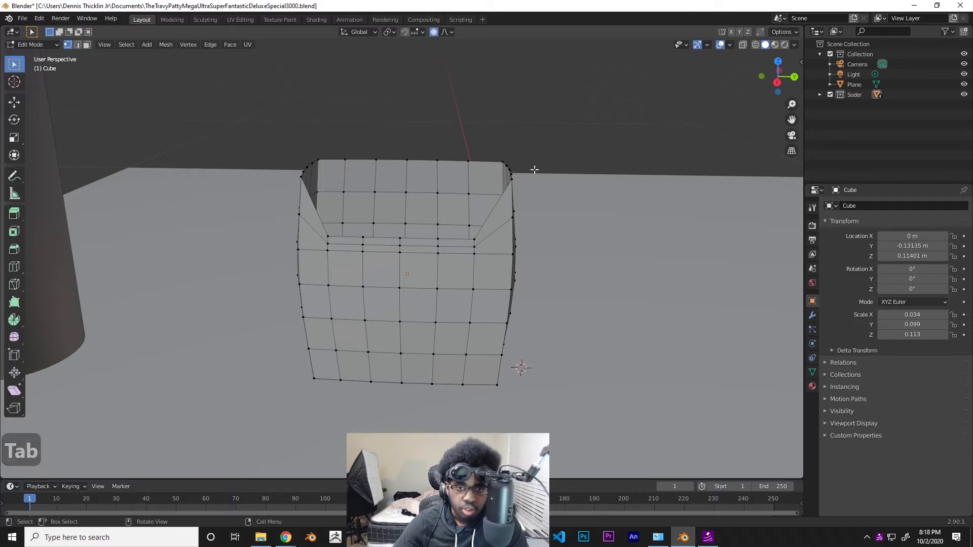
pyautogui.press('Escape')
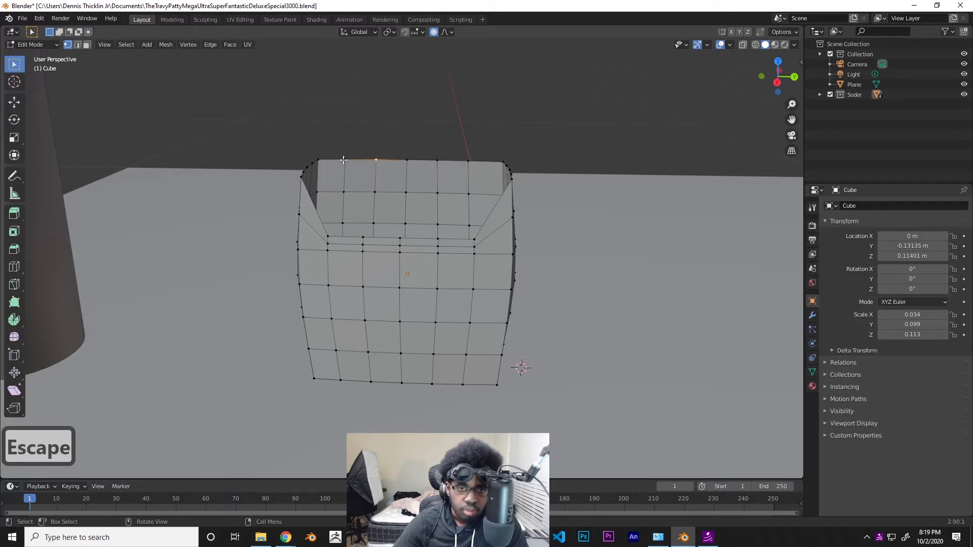
pyautogui.keyDown('shift'); pyautogui.click(438, 161); pyautogui.keyUp('shift')
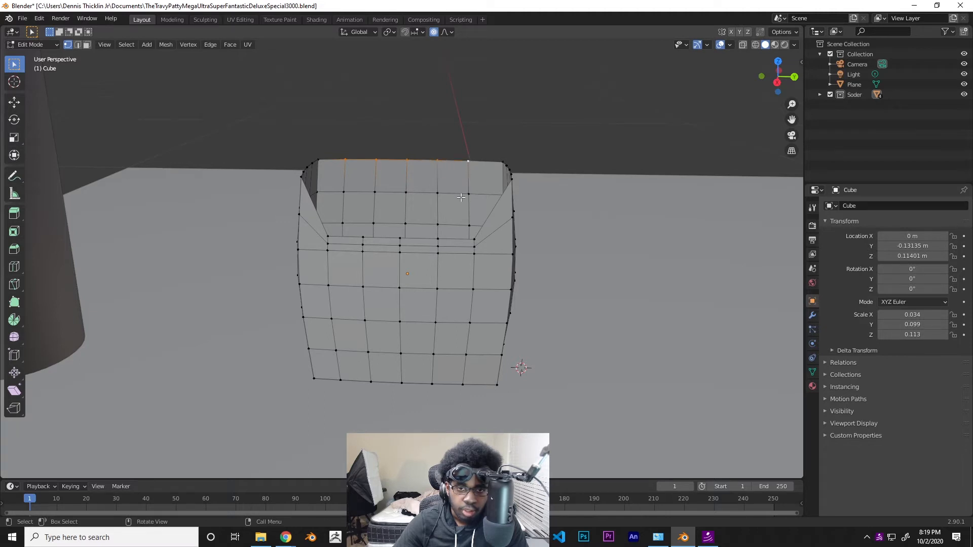
pyautogui.press('g')
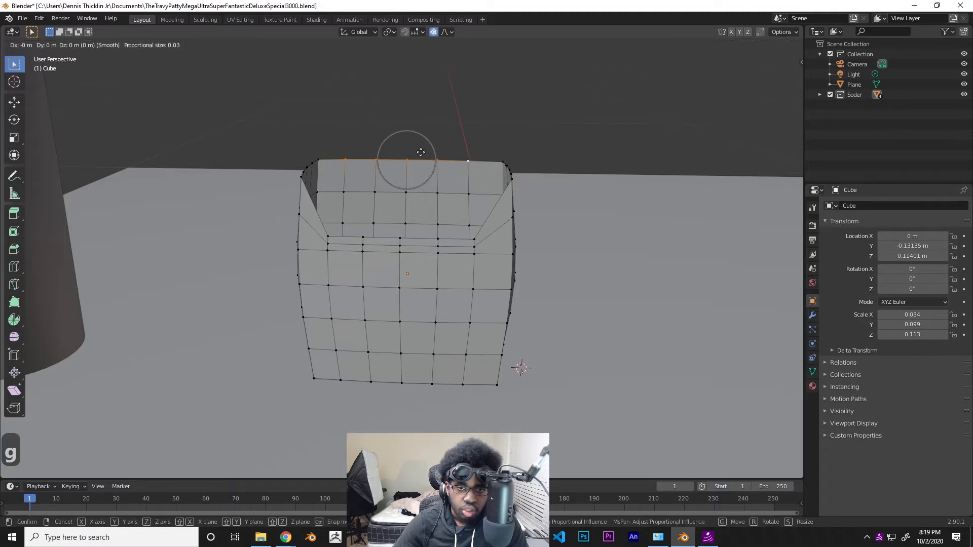
pyautogui.press('z')
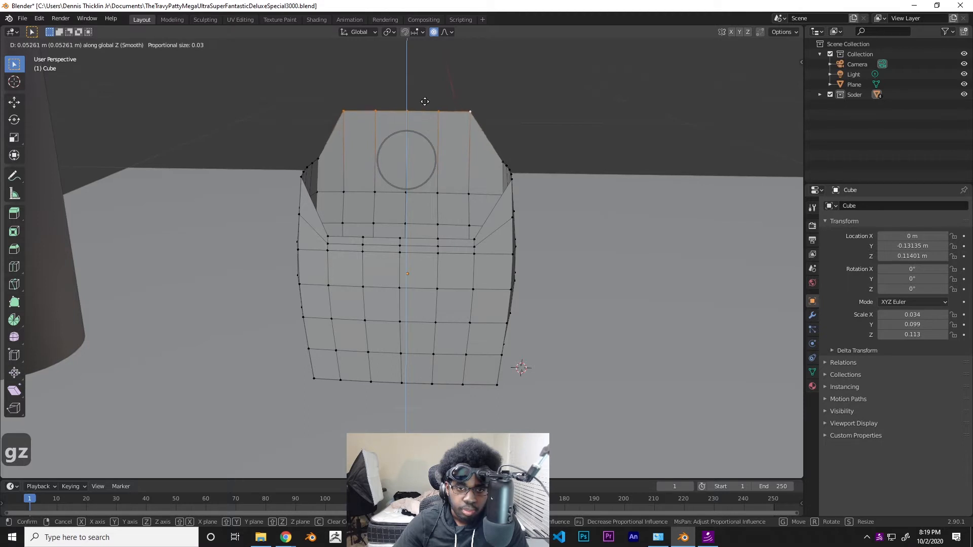
pyautogui.click(426, 91)
# Narrow the whole container in Object Mode by scaling it along Y to about 0.091
pyautogui.press('Tab')
pyautogui.moveTo(624, 183); pyautogui.dragTo(380, 268, button='middle')
pyautogui.click(451, 327)
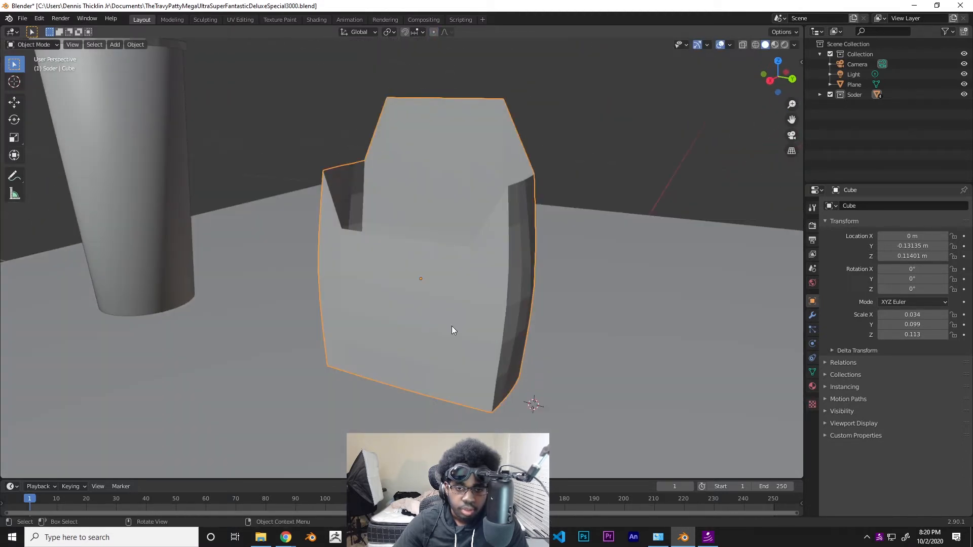
pyautogui.press('s')
pyautogui.press('y')
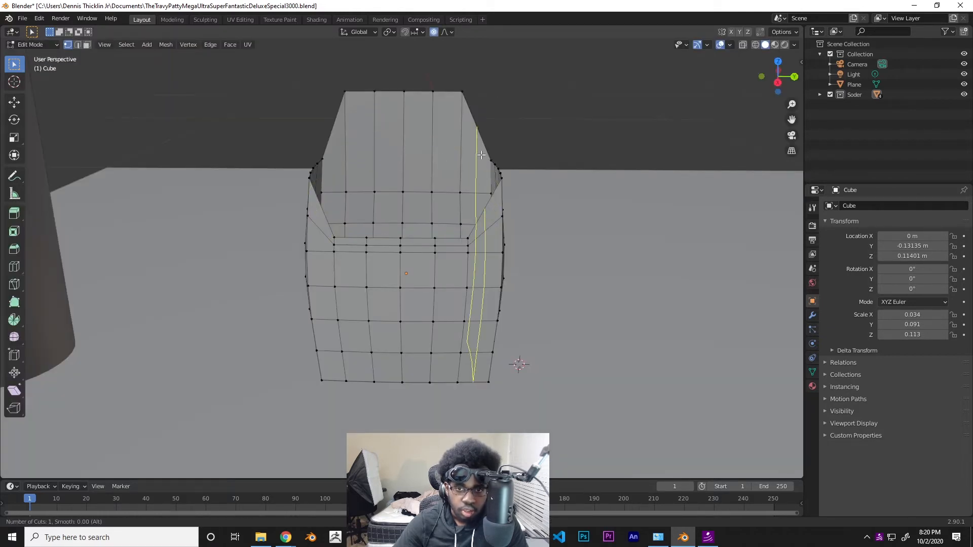
# Cut a vertical edge loop beside the container's +Y side and pull its top vertex on the back panel outward about 0.014 m
pyautogui.click(481, 145)
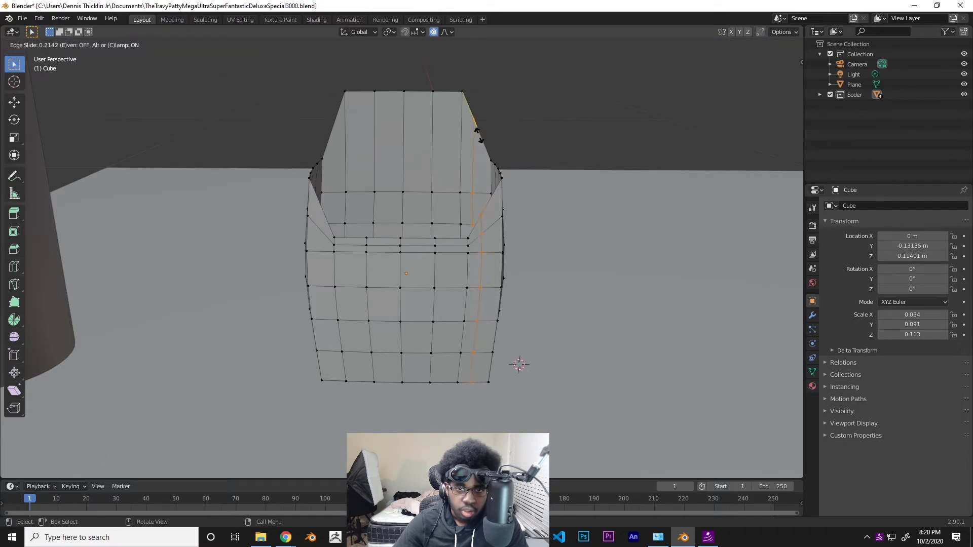
pyautogui.click(477, 135)
pyautogui.moveTo(477, 135); pyautogui.dragTo(502, 126, button='middle')
pyautogui.press('g')
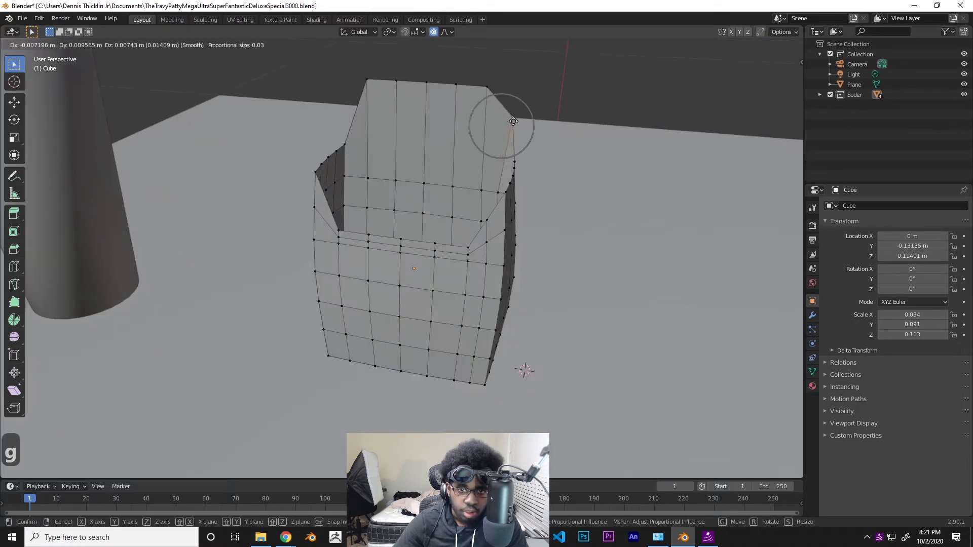
pyautogui.click(513, 121)
# Cut a matching edge loop near the opposite side and pull its top back-panel vertex outward about 0.009 m to round the shoulder
pyautogui.moveTo(429, 162); pyautogui.dragTo(335, 158, button='middle')
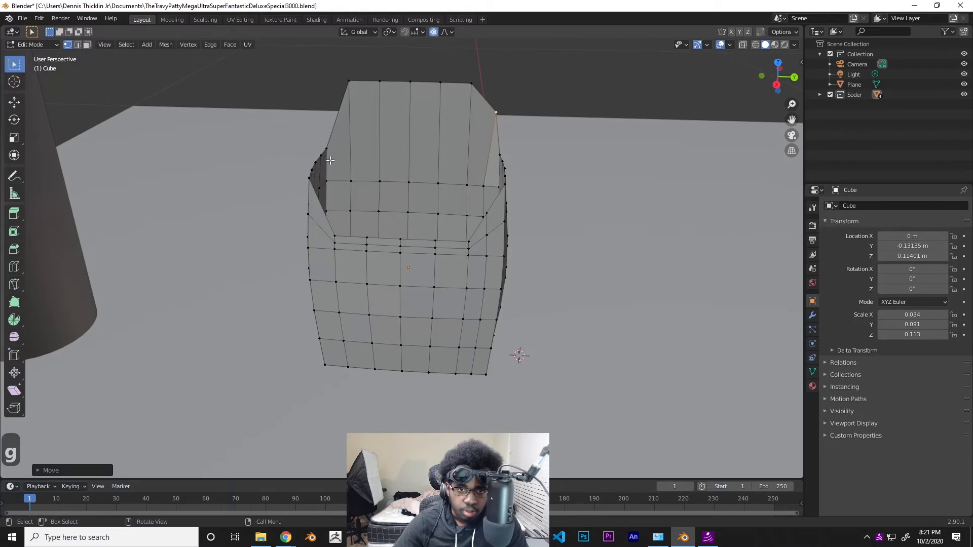
pyautogui.hotkey('ctrl', 'r')
pyautogui.press('Escape')
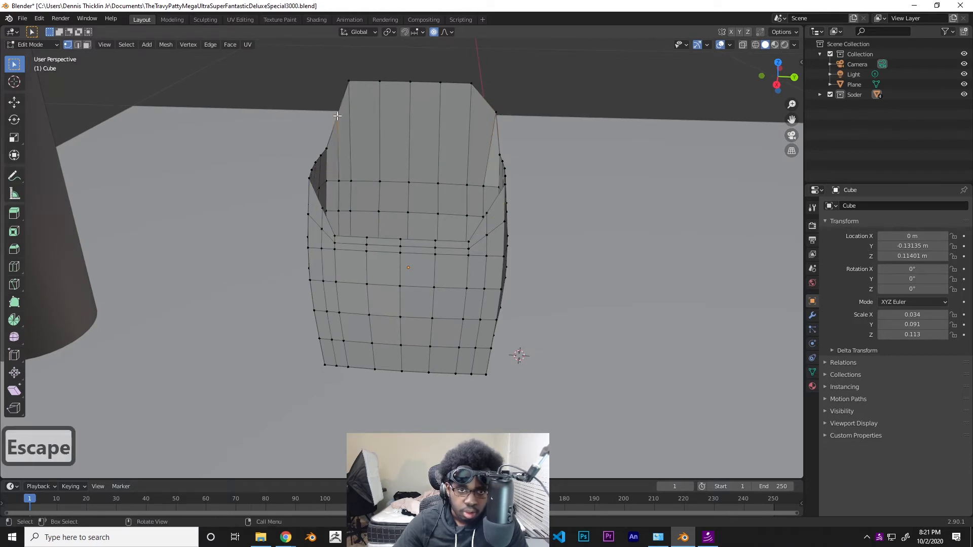
pyautogui.press('g')
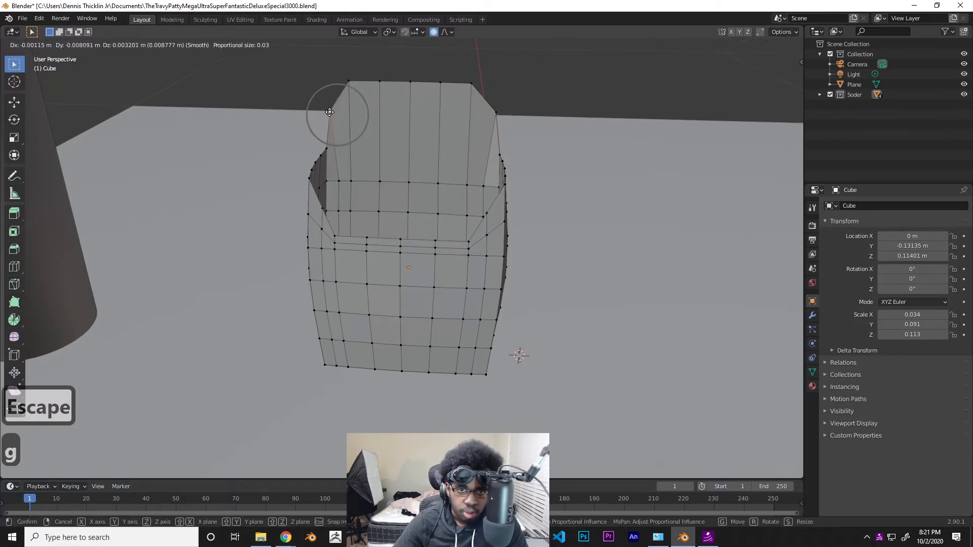
pyautogui.rightClick(330, 112)
pyautogui.moveTo(587, 108); pyautogui.dragTo(499, 180, button='middle')
pyautogui.press('Tab')
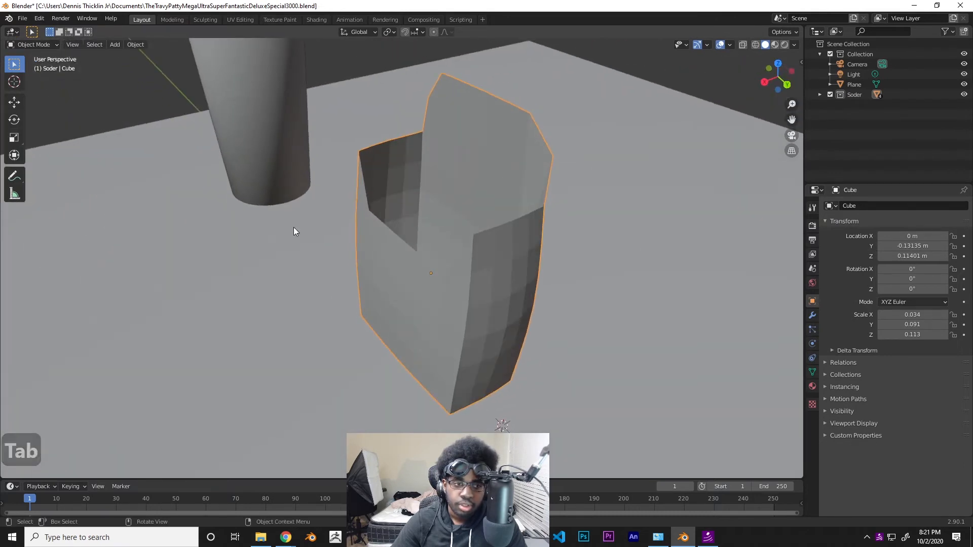
# Add a cube and scale it into a thin upright fry, about 0.015 on X and Y and 0.25 on Z
pyautogui.hotkey('shift', 'a')
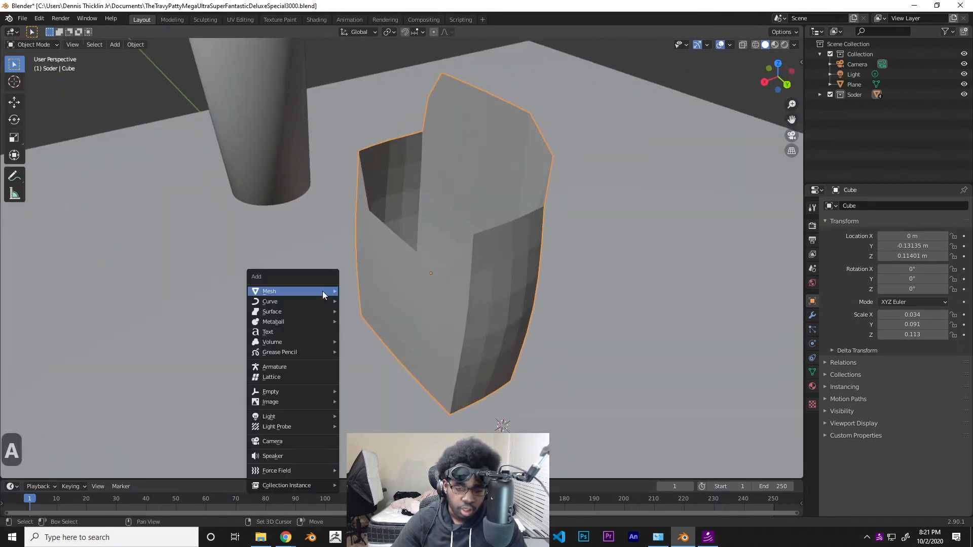
pyautogui.moveTo(323, 291)
pyautogui.click(367, 301)
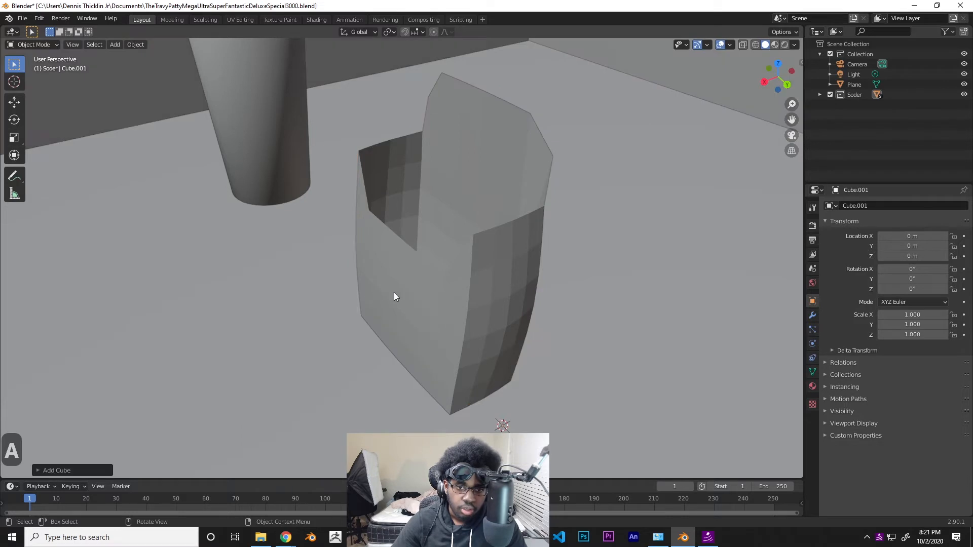
pyautogui.press('s')
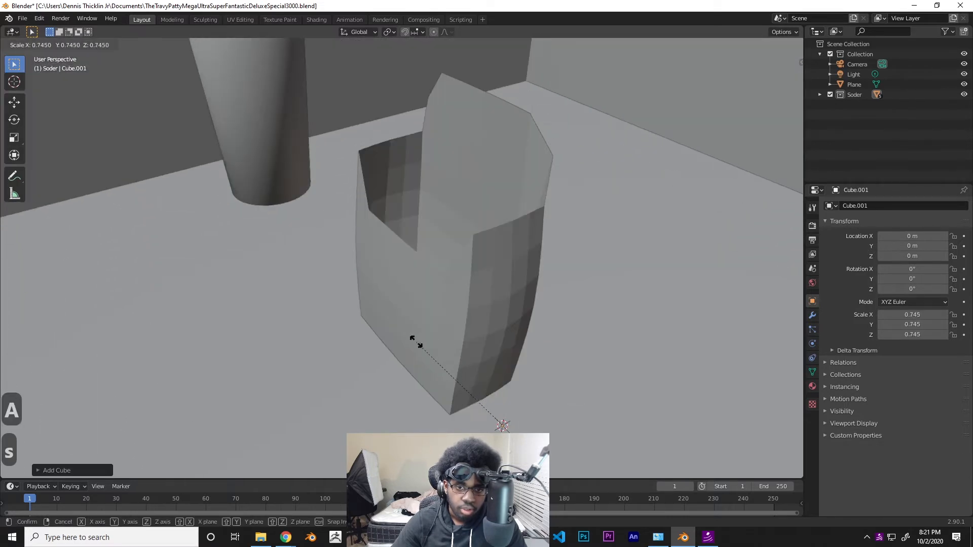
pyautogui.click(511, 414)
pyautogui.press('s')
pyautogui.press('z')
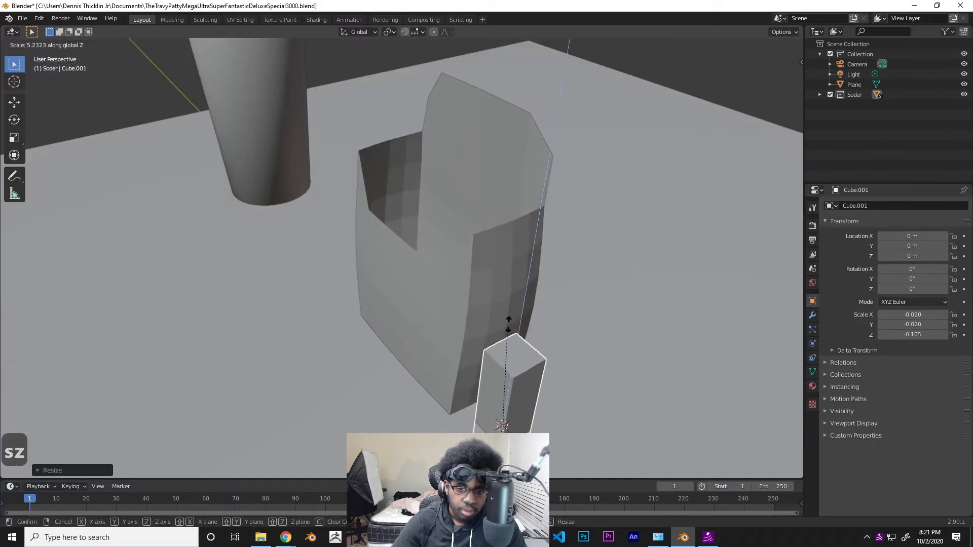
pyautogui.click(549, 119)
pyautogui.press('s')
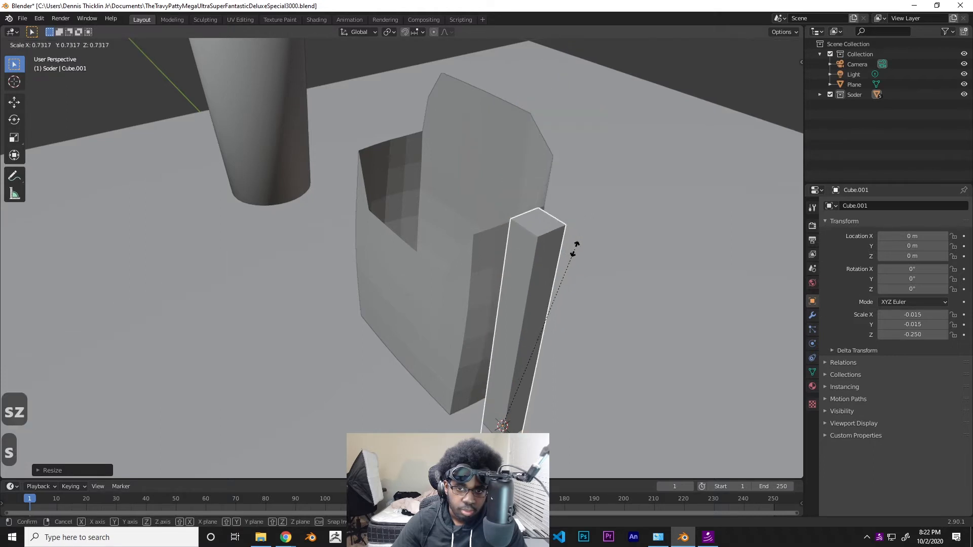
pyautogui.click(575, 246)
# Raise the fry to about 0.253 m on Z and shorten it along Z to a scale of about 0.172
pyautogui.moveTo(445, 287); pyautogui.dragTo(530, 276, button='middle')
pyautogui.press('g')
pyautogui.press('z')
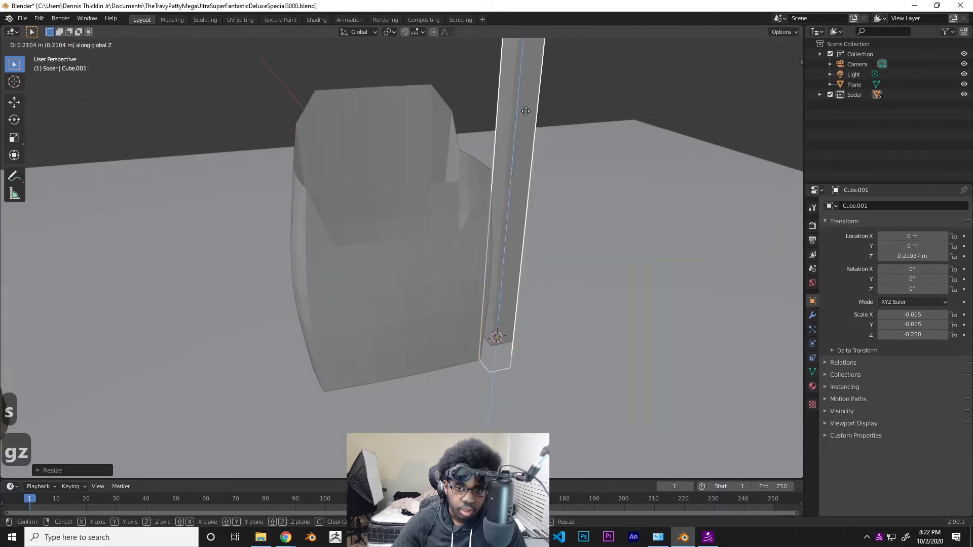
pyautogui.click(542, 84)
pyautogui.keyDown('shift'); pyautogui.moveTo(560, 139); pyautogui.dragTo(473, 312, button='middle'); pyautogui.keyUp('shift')
pyautogui.scroll(-3, 472, 314)
pyautogui.press('g')
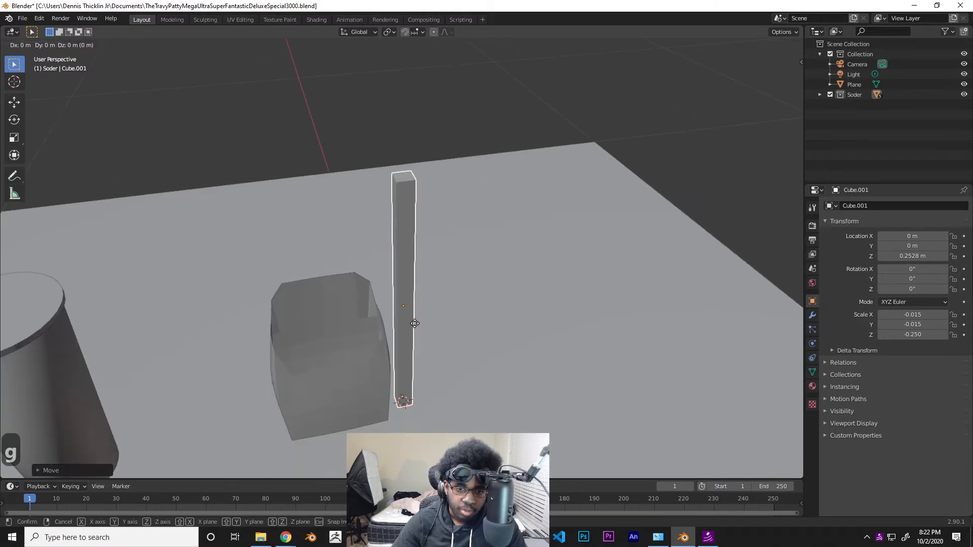
pyautogui.press('s')
pyautogui.press('z')
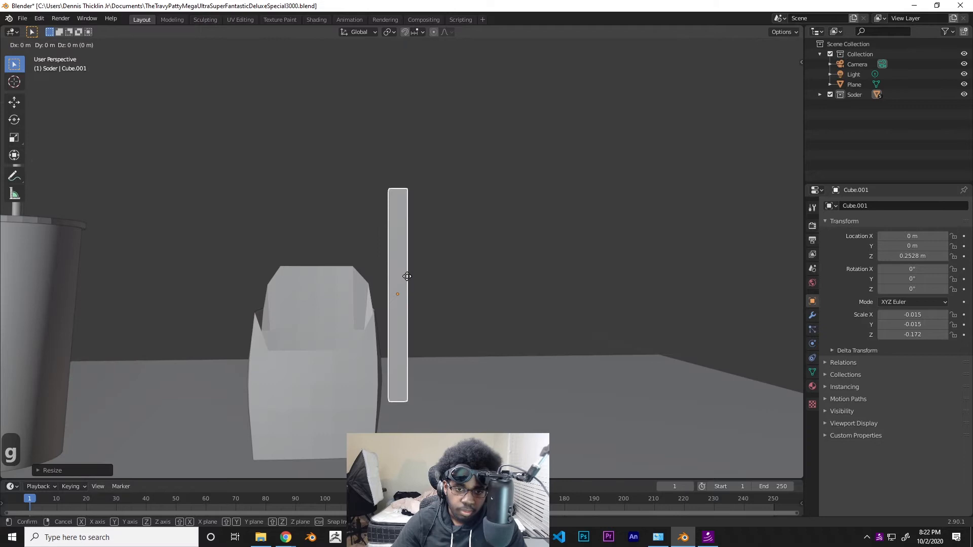
# Move the fry into the container at about Y -0.177 m and lower it to about Z 0.174 m
pyautogui.press('y')
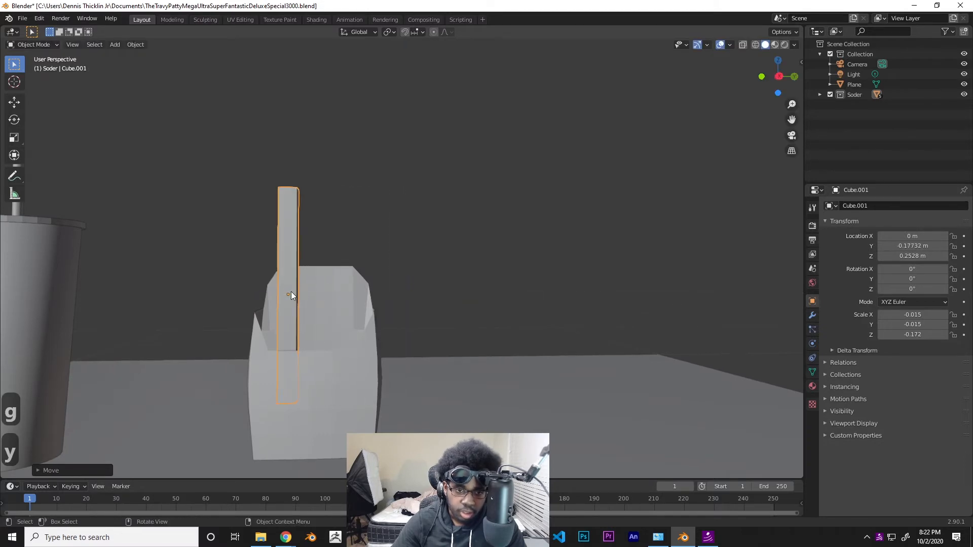
pyautogui.click(291, 291)
pyautogui.press('g')
pyautogui.press('z')
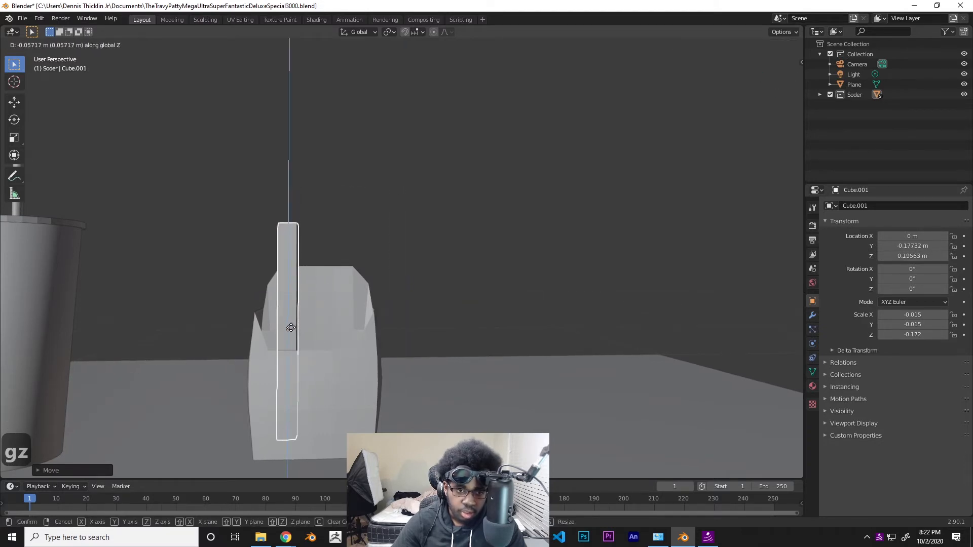
pyautogui.click(293, 330)
# Tilt the fry about 12.8° around the X axis so it leans toward the soda cup
pyautogui.moveTo(294, 329); pyautogui.dragTo(290, 351, button='middle')
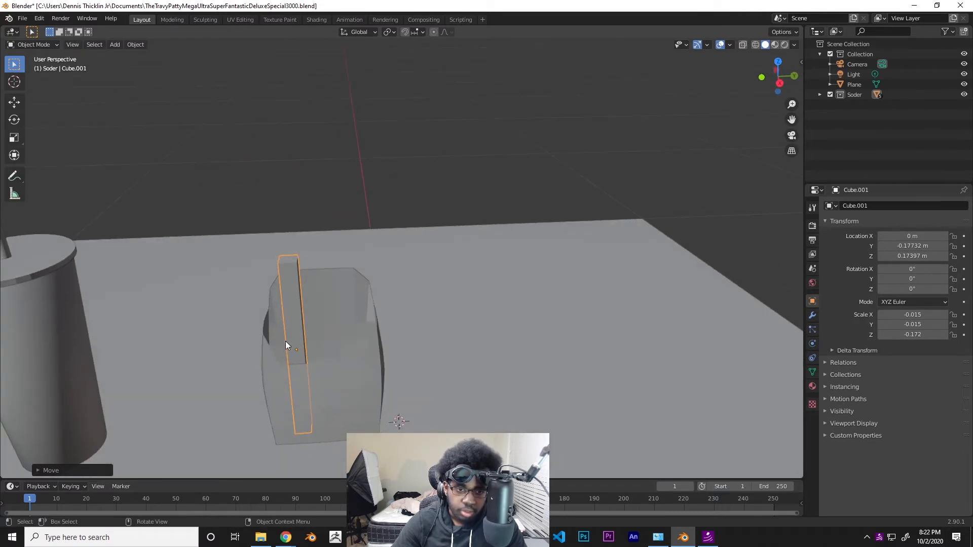
pyautogui.press('r')
pyautogui.press('x')
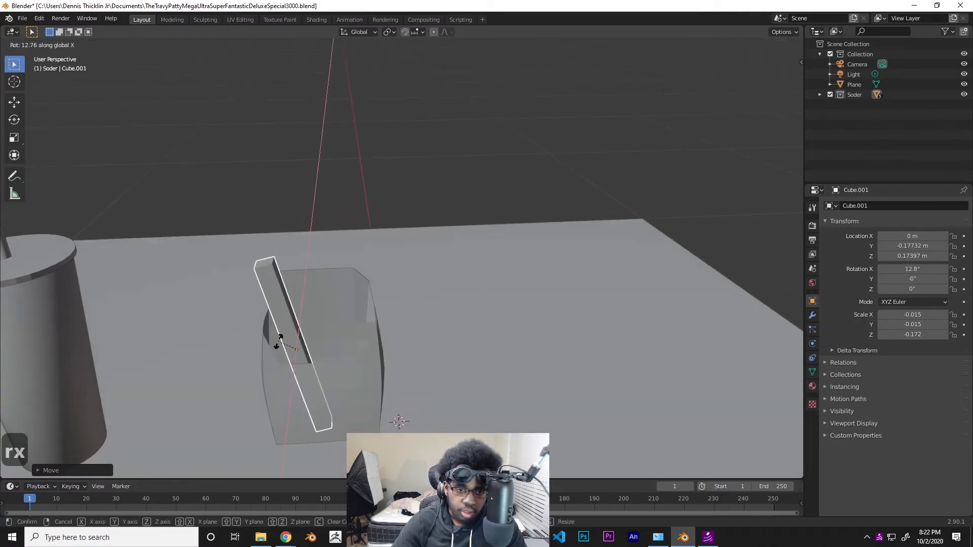
pyautogui.click(279, 341)
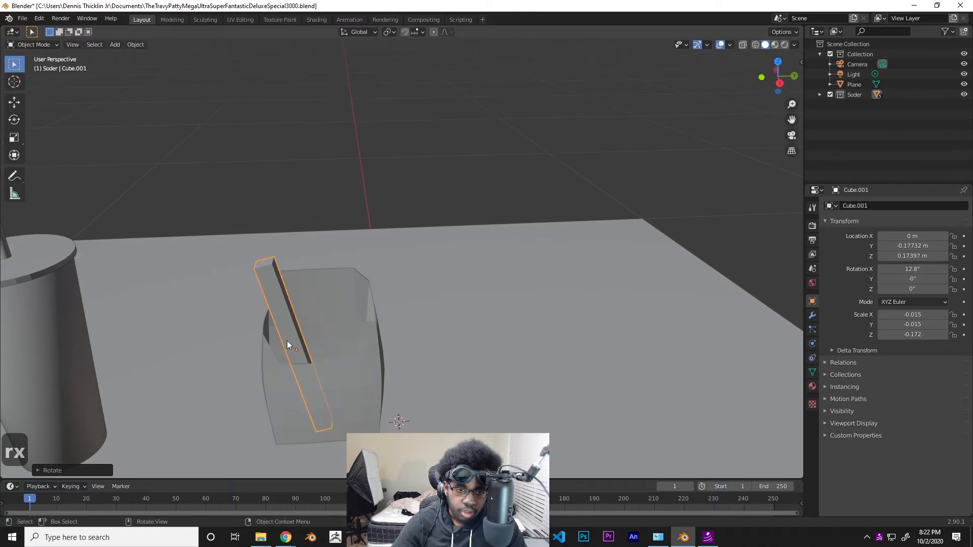
# Duplicate the tilted fry and shift the copy along Y to about -0.109 m
pyautogui.hotkey('shift', 'd')
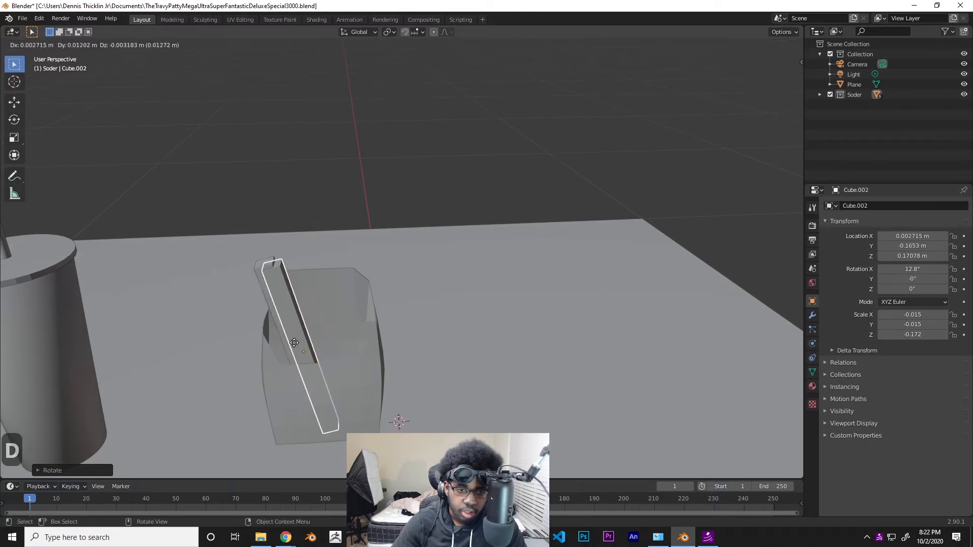
pyautogui.press('g')
pyautogui.press('y')
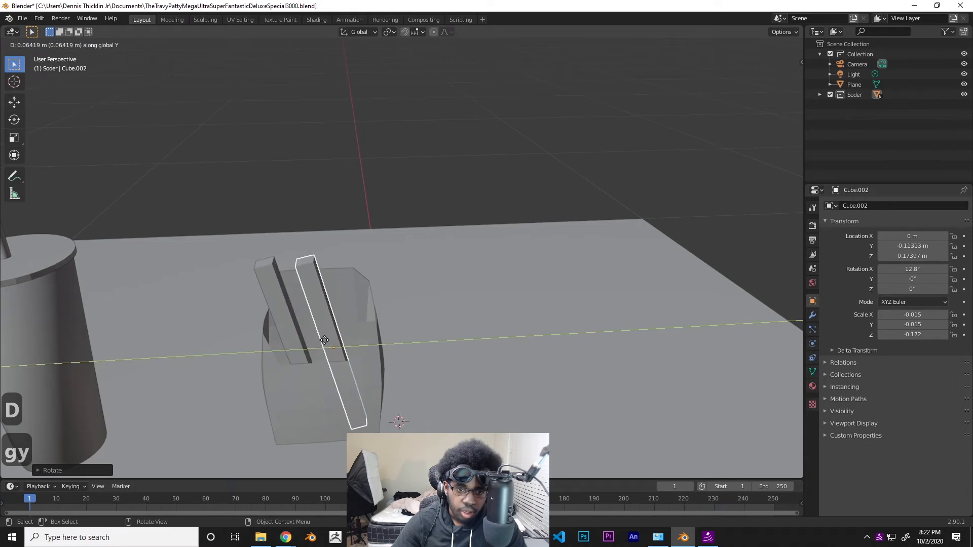
pyautogui.click(326, 341)
# Rotate the second fry to about -15° around X and -24.6° around Z so it leans the opposite way
pyautogui.press('r')
pyautogui.press('z')
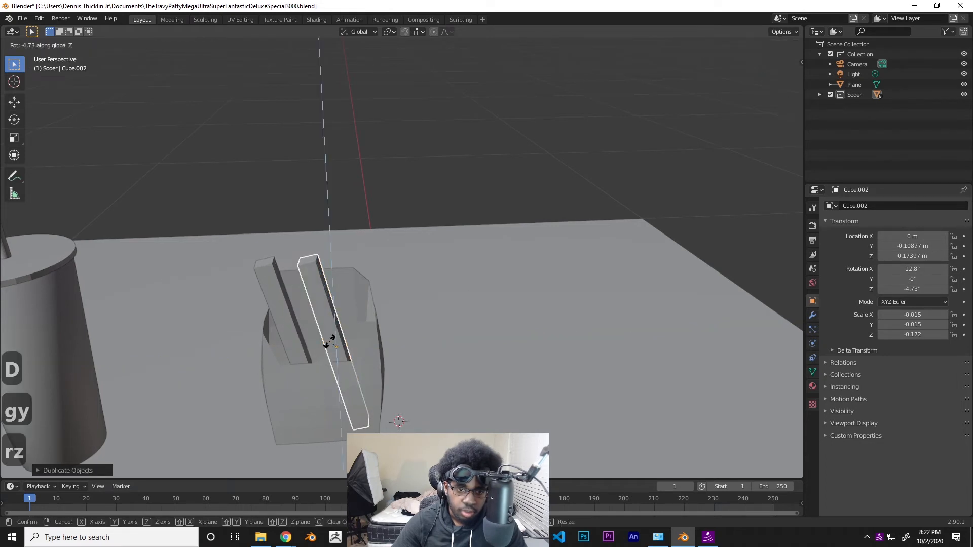
pyautogui.press('x')
pyautogui.click(333, 341)
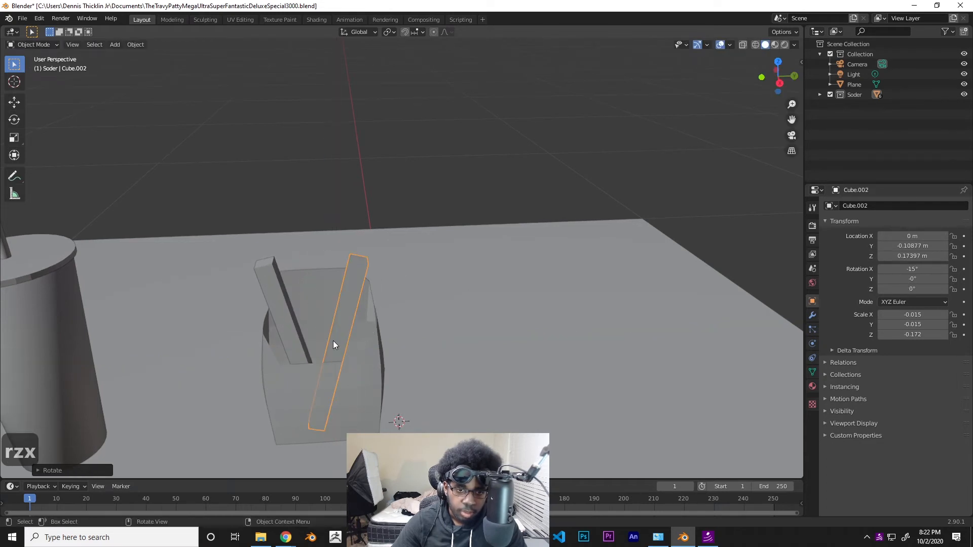
pyautogui.press('r')
pyautogui.press('z')
pyautogui.click(336, 341)
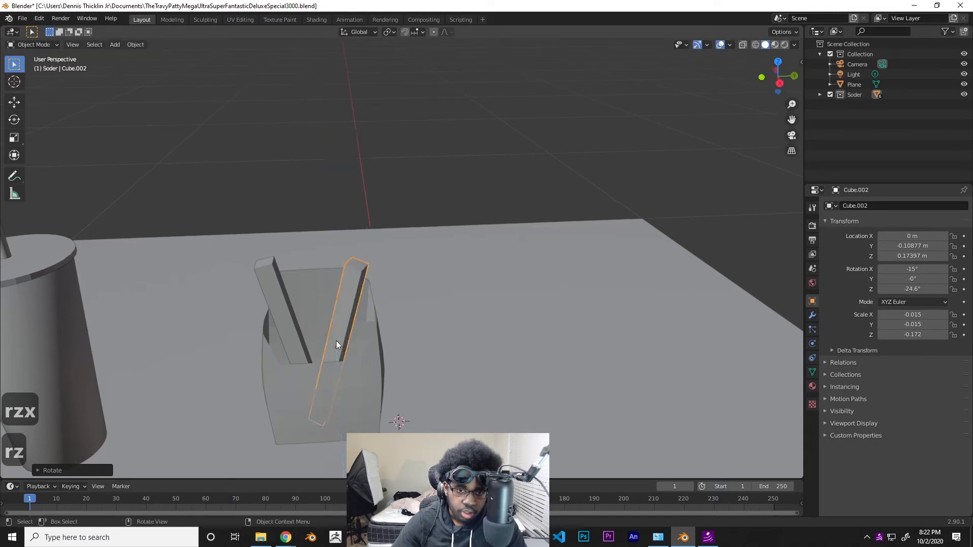
# Duplicate the second fry and shift the copy along Y to about -0.166 m, between the two existing fries
pyautogui.moveTo(336, 341); pyautogui.dragTo(299, 349, button='middle')
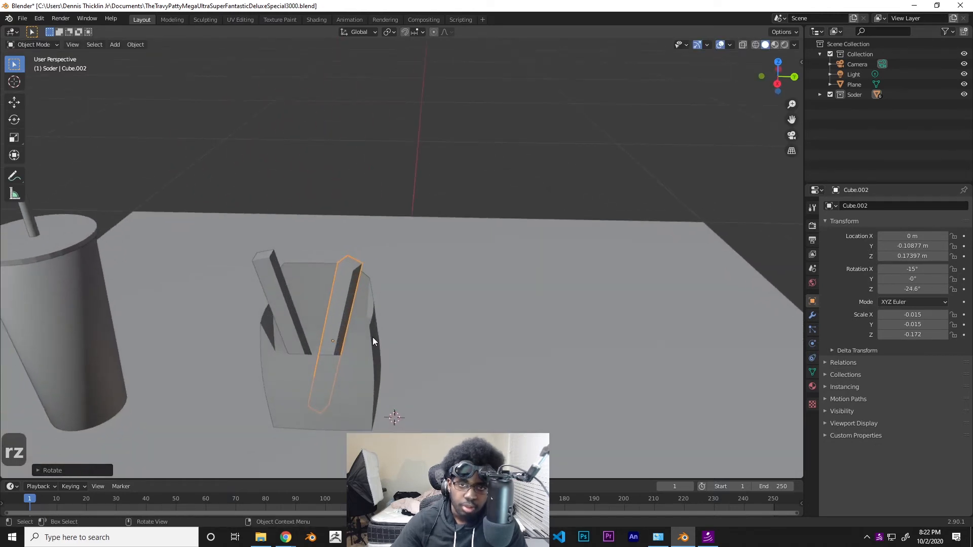
pyautogui.hotkey('shift', 'd')
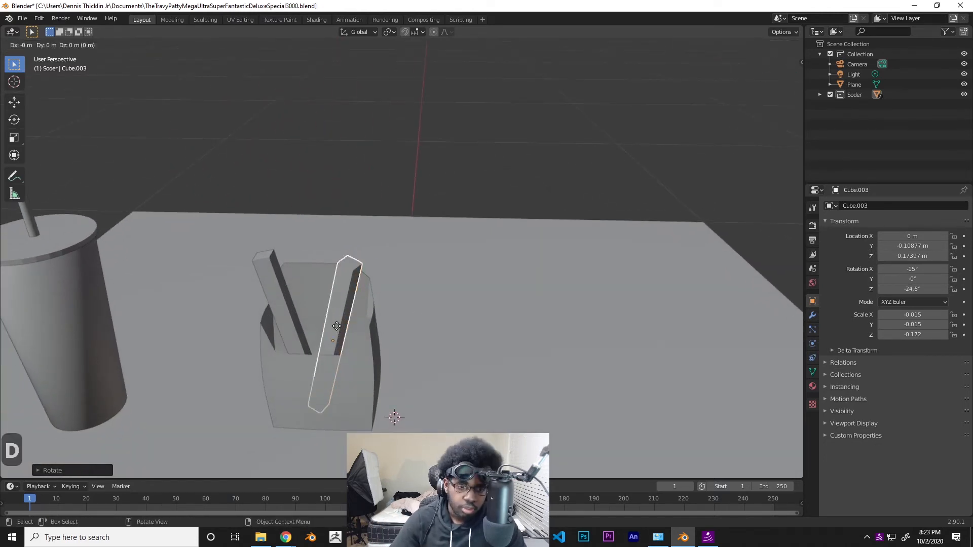
pyautogui.press('g')
pyautogui.press('y')
pyautogui.press('t')
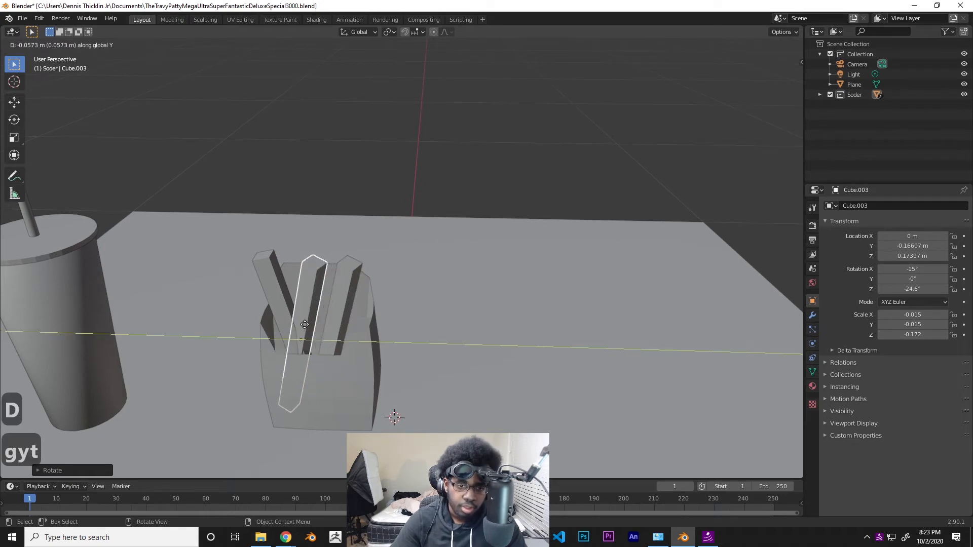
pyautogui.click(306, 329)
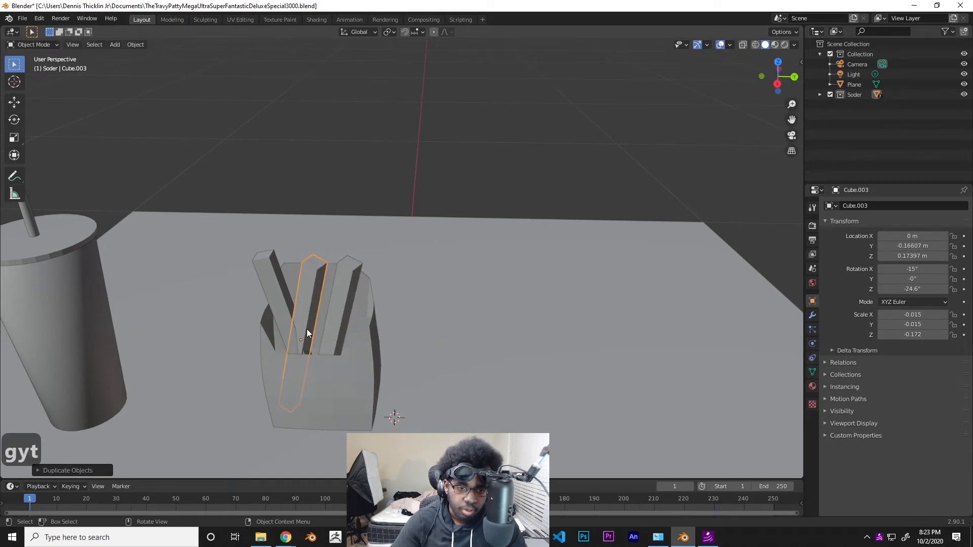
# Duplicate the middle fry and move the copy back along X to about -0.043 m
pyautogui.moveTo(306, 330); pyautogui.dragTo(307, 323, button='middle')
pyautogui.press('Escape')
pyautogui.hotkey('shift', 'd')
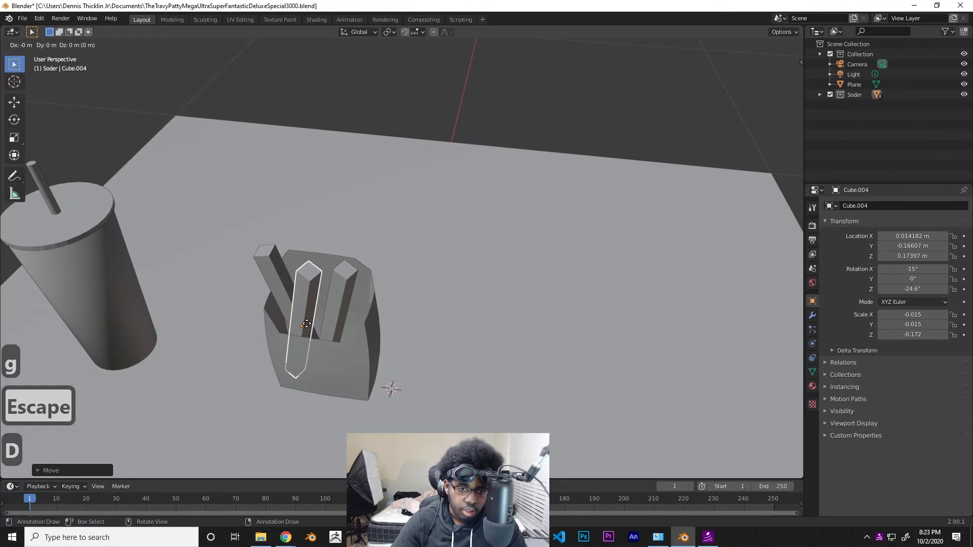
pyautogui.press('g')
pyautogui.press('x')
pyautogui.click(321, 303)
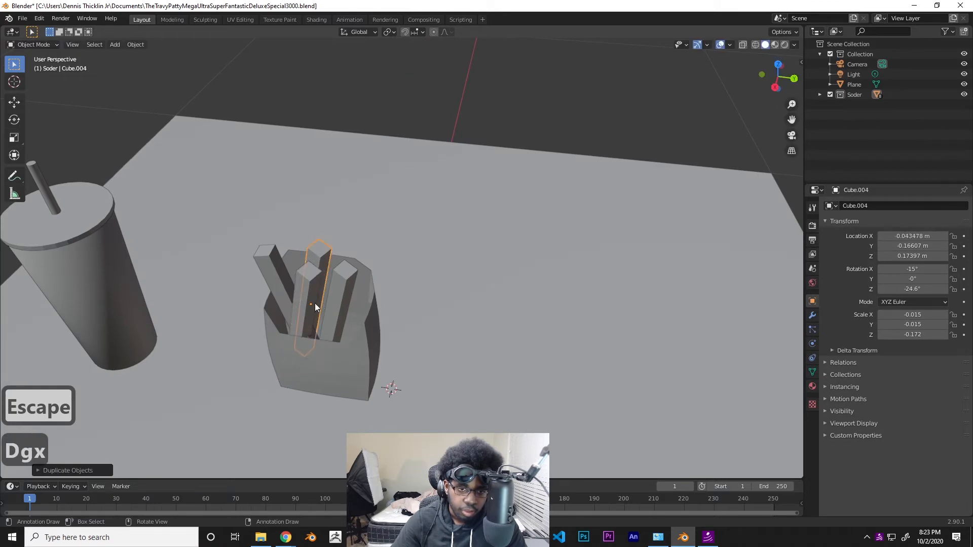
# Duplicate the rear fry and move the copy to help fill the container
pyautogui.moveTo(315, 303); pyautogui.dragTo(285, 304, button='middle')
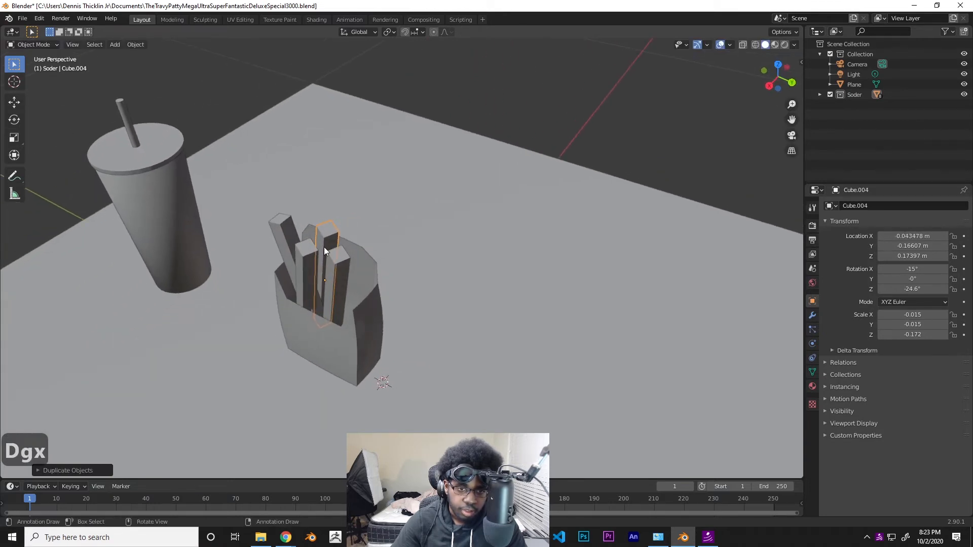
pyautogui.hotkey('shift', 'd')
pyautogui.press('g')
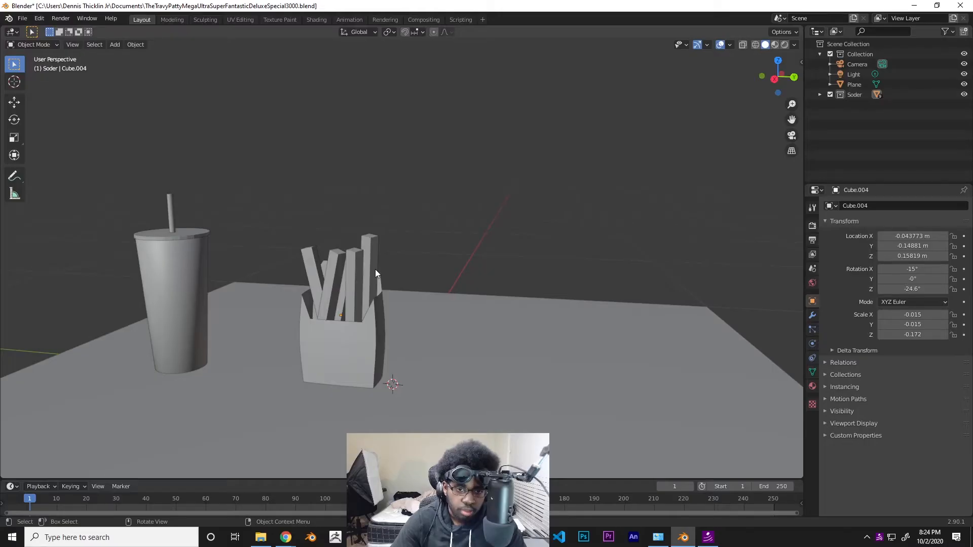
pyautogui.moveTo(375, 271); pyautogui.dragTo(385, 323, button='middle')
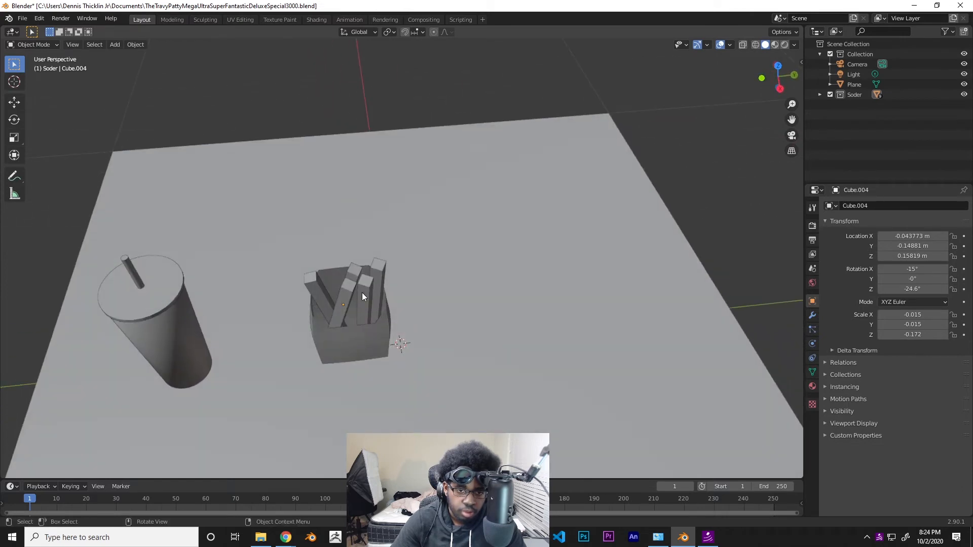
pyautogui.moveTo(363, 287); pyautogui.dragTo(363, 238, button='middle')
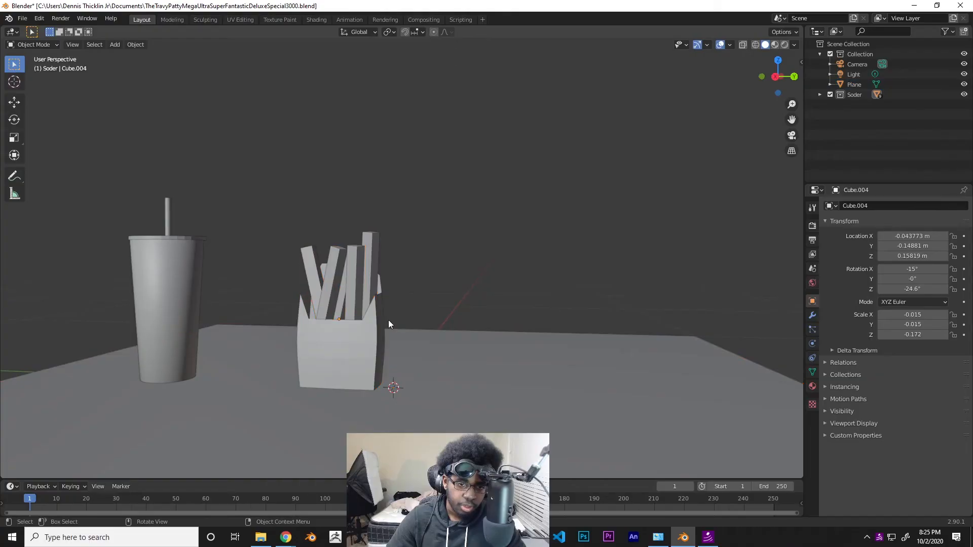
# Move all the fries and their container into a new collection named Fwies
pyautogui.moveTo(267, 305); pyautogui.dragTo(362, 322, button='middle')
pyautogui.click(379, 266)
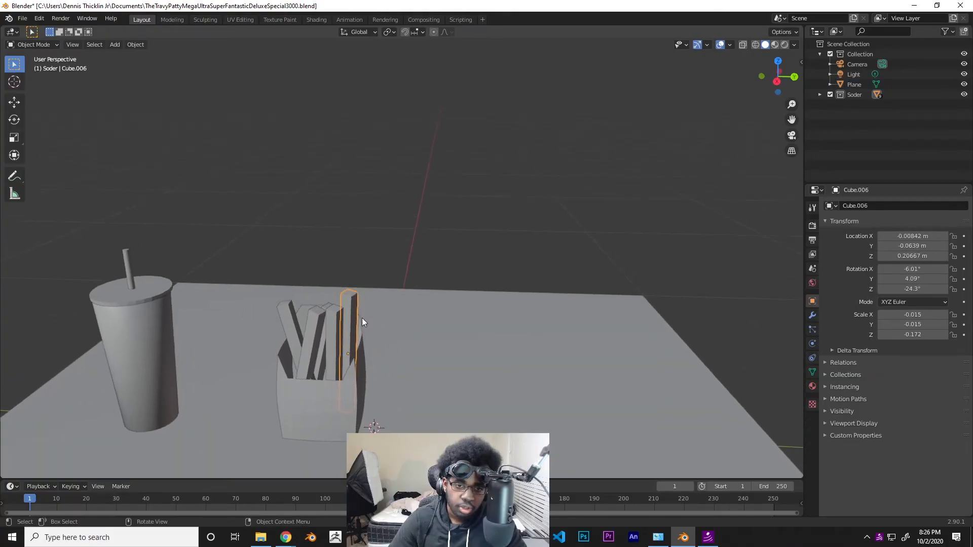
pyautogui.keyDown('shift'); pyautogui.click(332, 334); pyautogui.keyUp('shift')
pyautogui.keyDown('shift'); pyautogui.click(326, 305); pyautogui.keyUp('shift')
pyautogui.keyDown('shift'); pyautogui.click(313, 320); pyautogui.keyUp('shift')
pyautogui.keyDown('shift'); pyautogui.click(288, 316); pyautogui.keyUp('shift')
pyautogui.keyDown('shift'); pyautogui.click(281, 390); pyautogui.keyUp('shift')
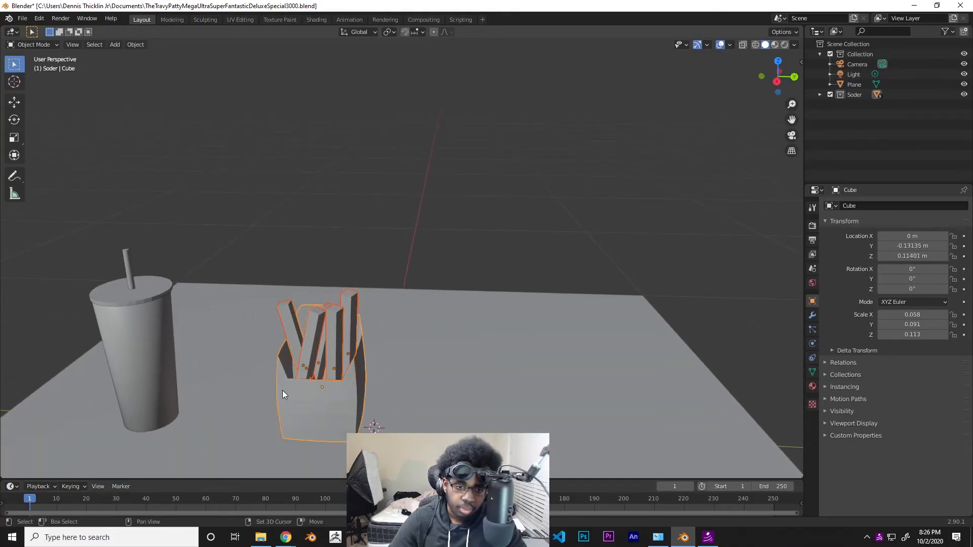
pyautogui.press('m')
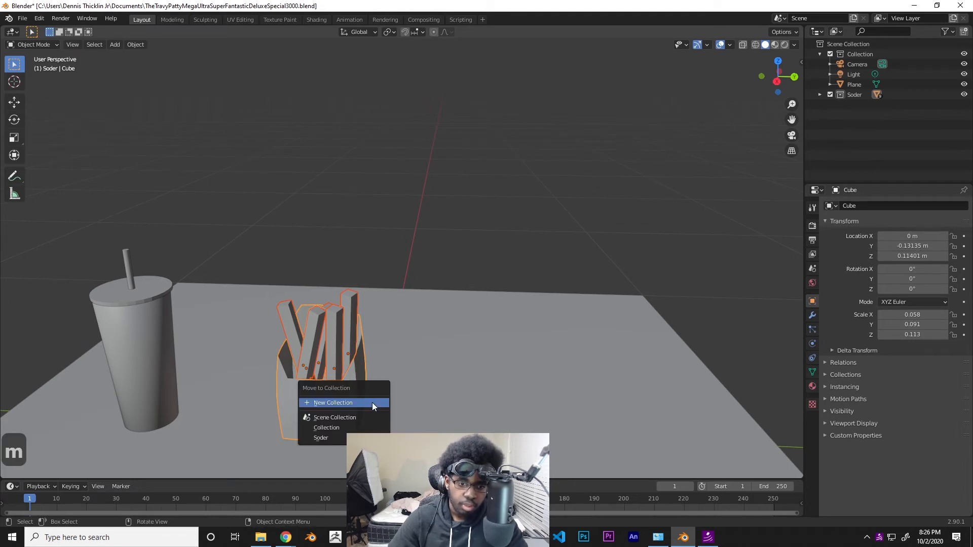
pyautogui.click(378, 400)
pyautogui.write('Fr')
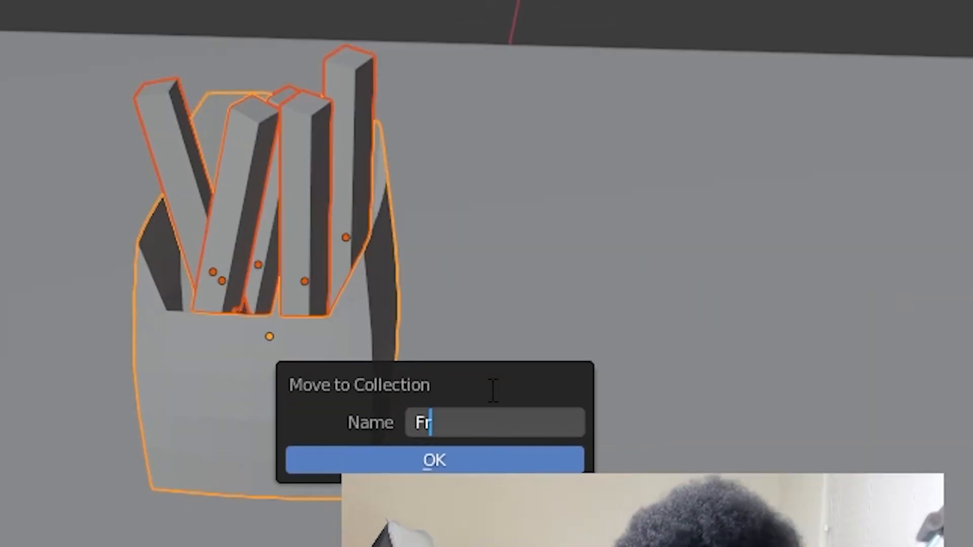
pyautogui.press('BackSpace')
pyautogui.write('wies')
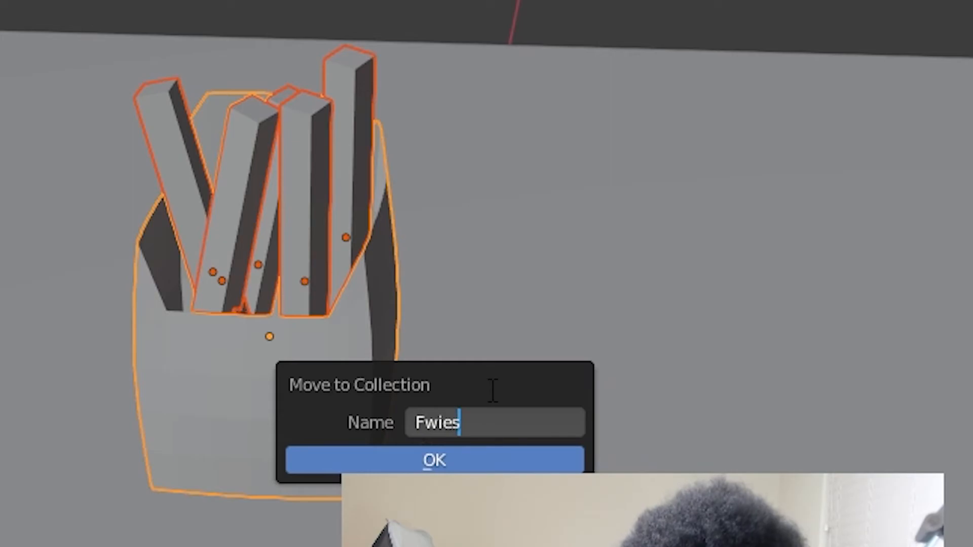
pyautogui.press('Return')
pyautogui.press('Return')
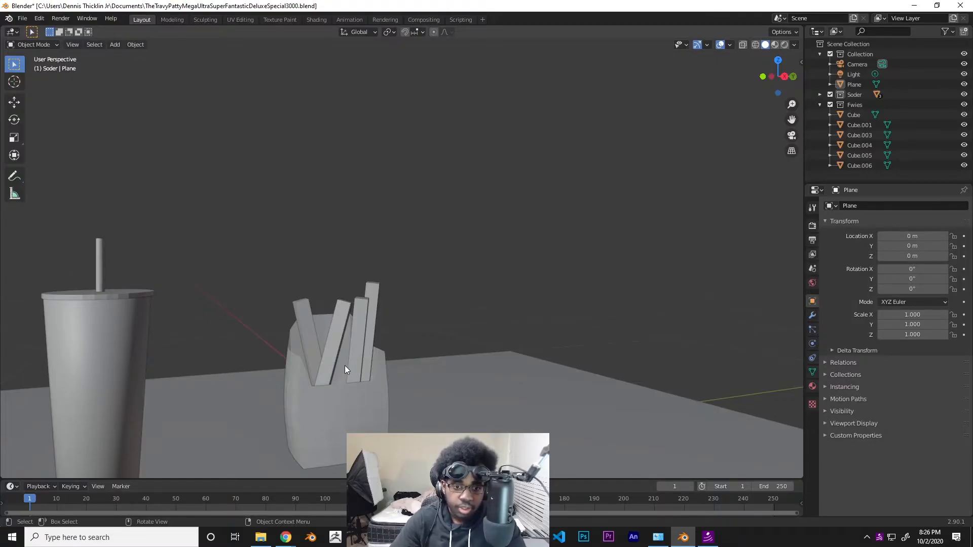
# Switch the viewport shading to Rendered
pyautogui.moveTo(344, 366); pyautogui.dragTo(422, 347, button='middle')
pyautogui.press('z')
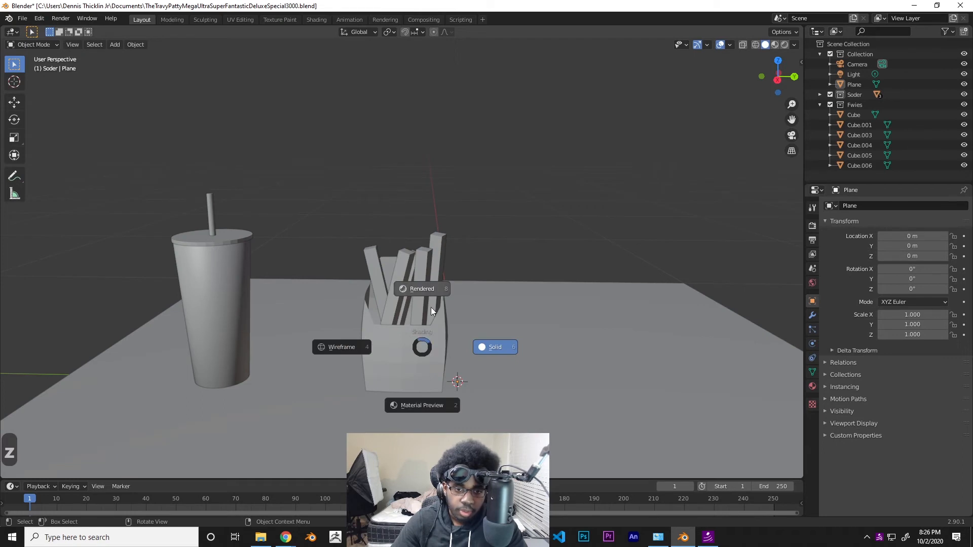
pyautogui.click(448, 309)
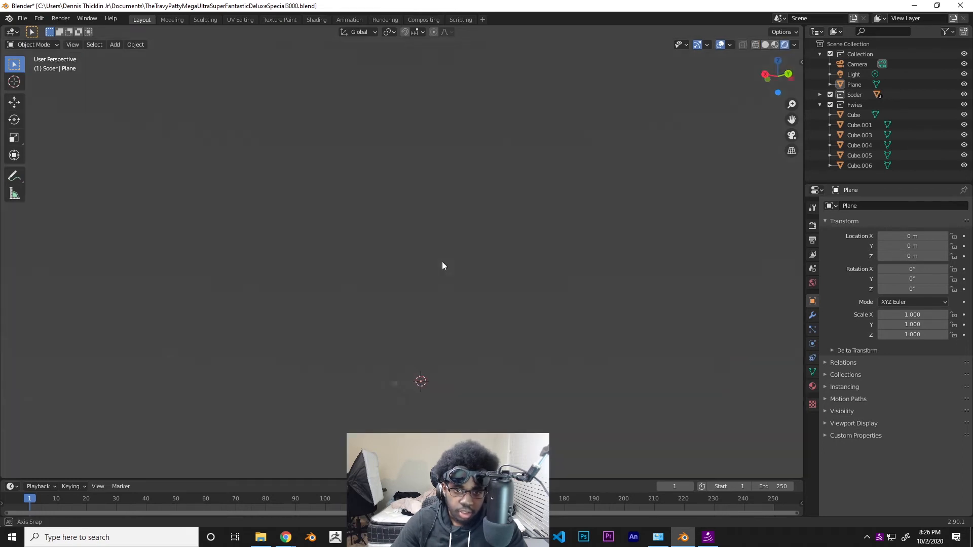
pyautogui.moveTo(442, 262)
pyautogui.mouseDown(button='middle')
pyautogui.moveTo(488, 303)
pyautogui.moveTo(512, 309)
pyautogui.moveTo(476, 306)
pyautogui.moveTo(542, 311)
pyautogui.moveTo(517, 323)
pyautogui.moveTo(616, 268)
pyautogui.mouseUp(button='middle')
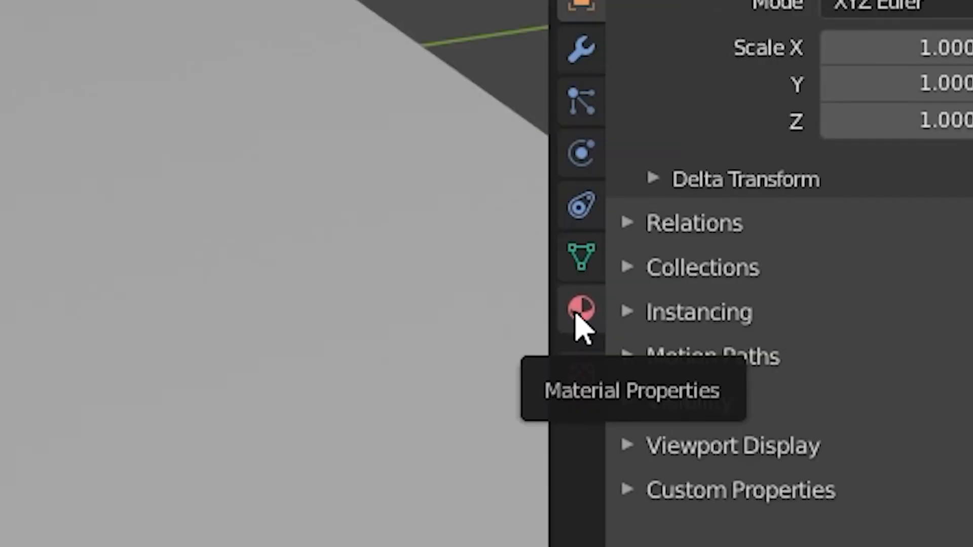
# Create a new material on one fry and set its base color to yellow, about H 0.131, S 0.528, V 0.906
pyautogui.click(580, 310)
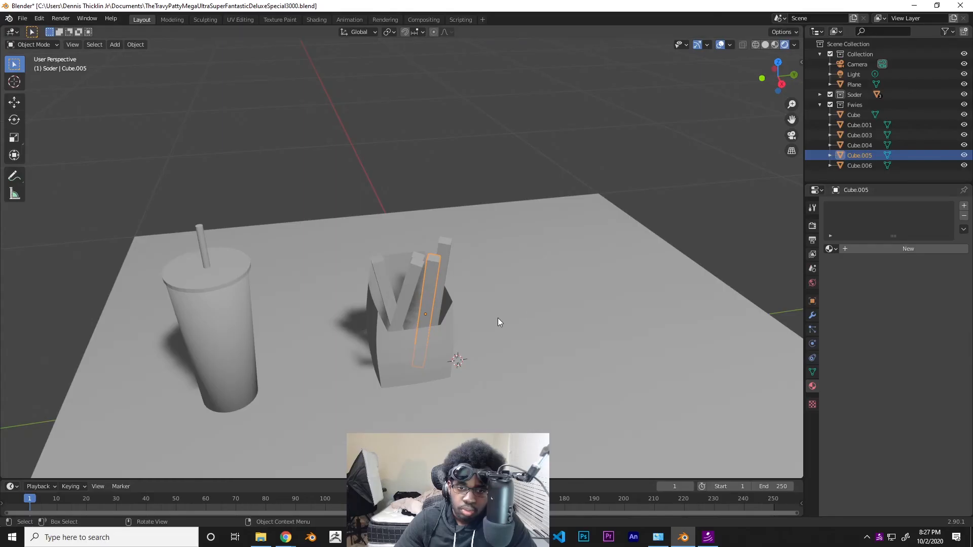
pyautogui.click(448, 266)
pyautogui.click(427, 292)
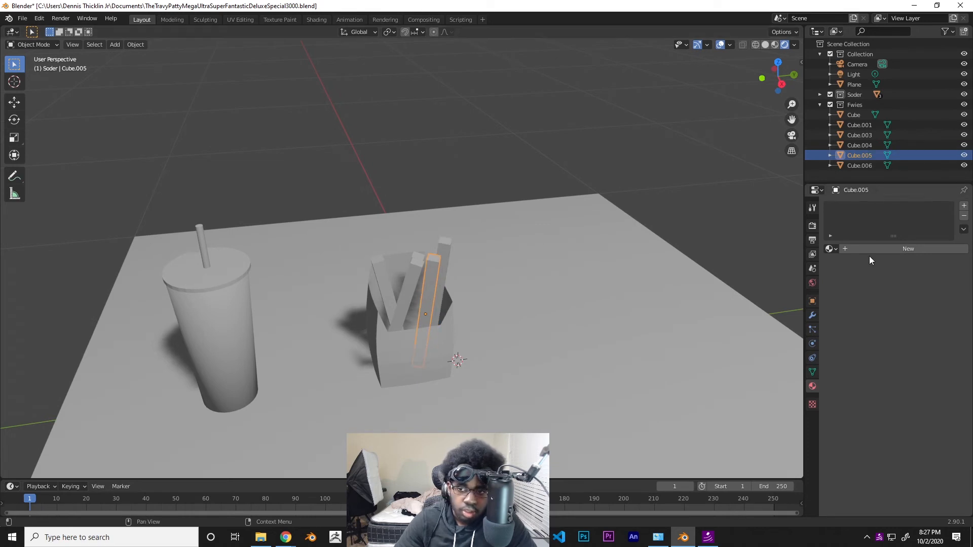
pyautogui.click(869, 251)
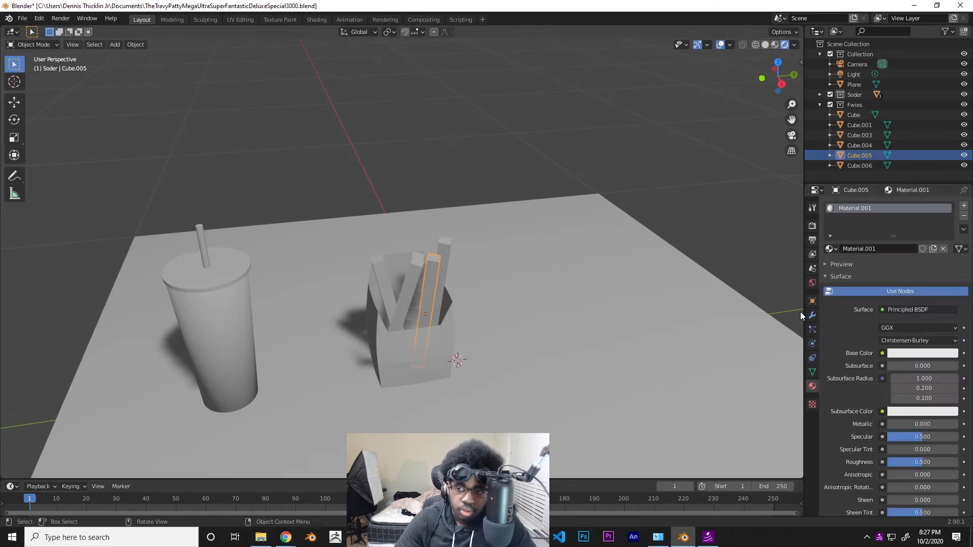
pyautogui.click(907, 353)
pyautogui.moveTo(897, 256); pyautogui.dragTo(891, 259)
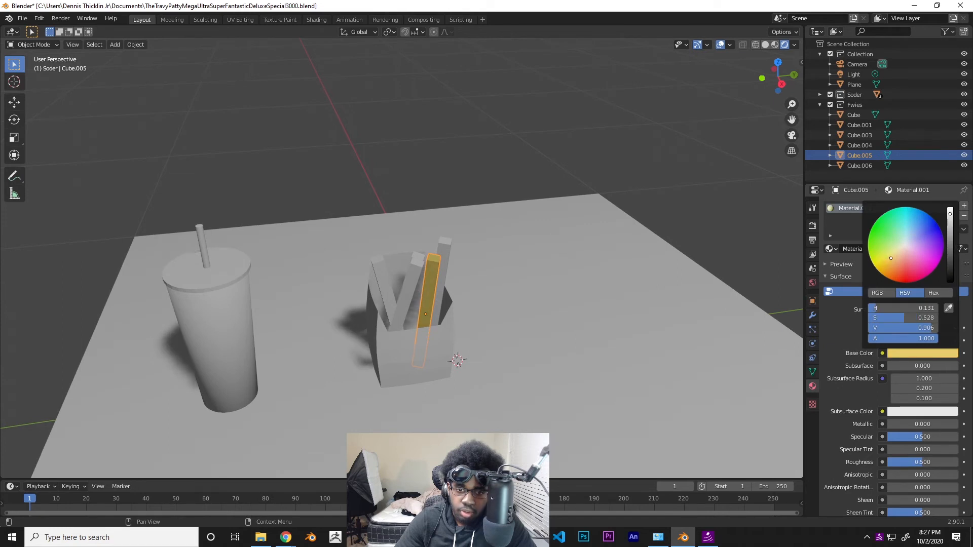
# Rename the fry's new material as FwyColor
pyautogui.click(877, 249)
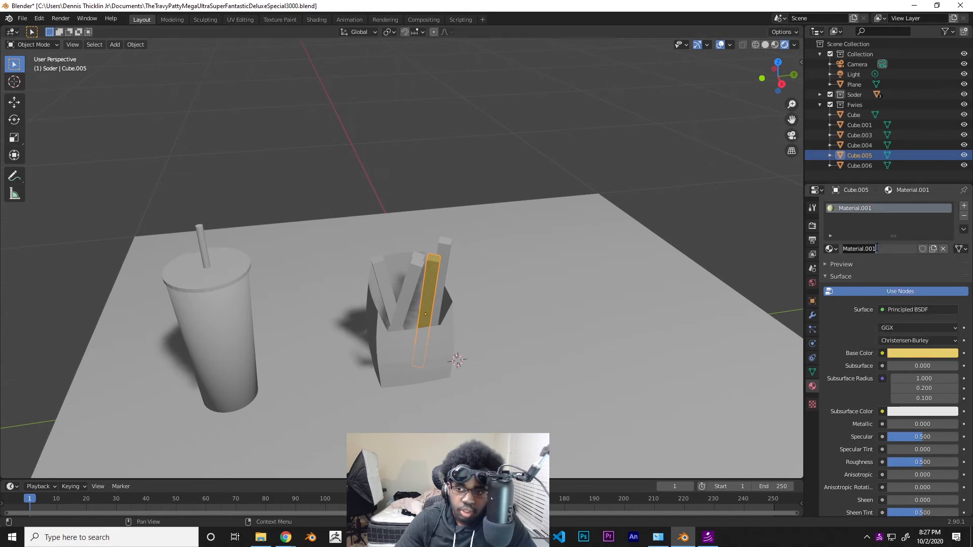
pyautogui.write('Fr')
pyautogui.press('BackSpace')
pyautogui.write('wyColor')
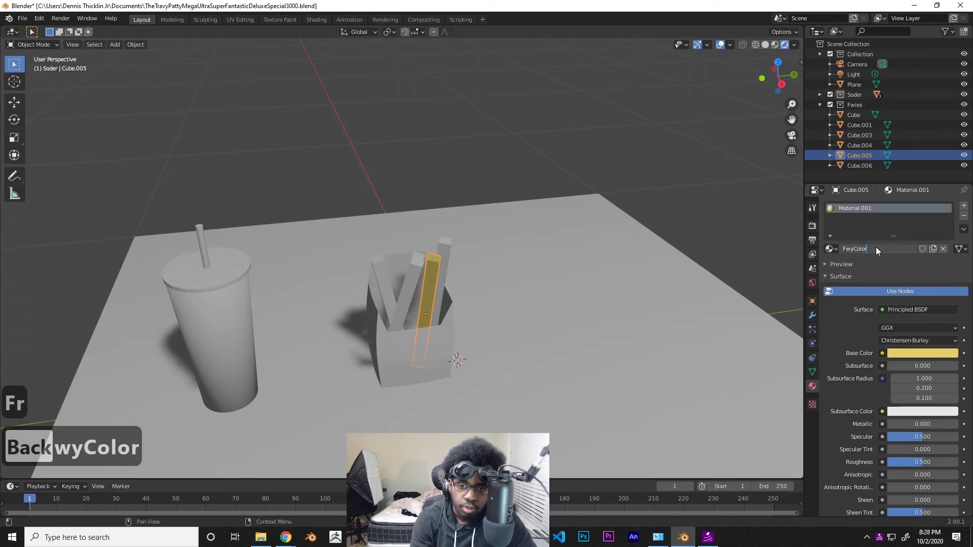
# Assign the existing FwyColor material to each of the remaining fries
pyautogui.click(445, 253)
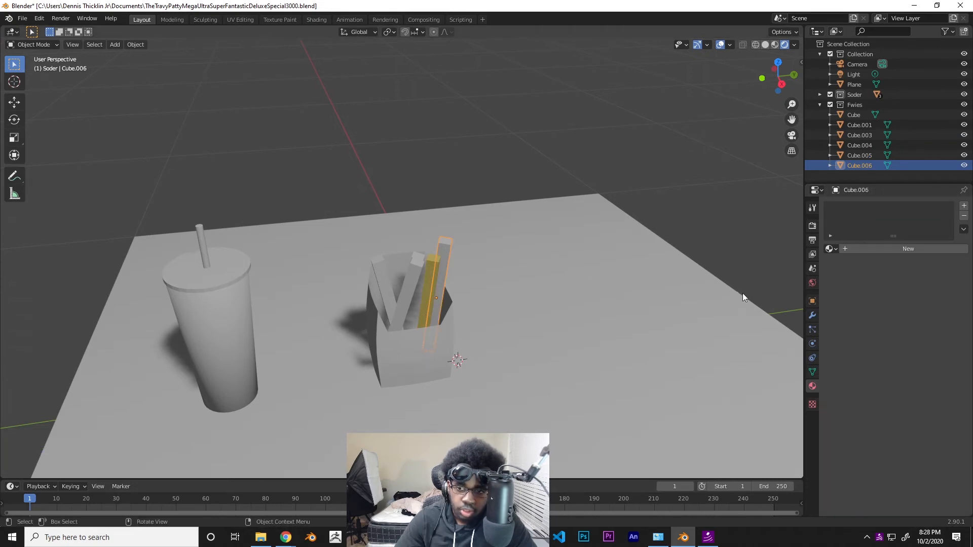
pyautogui.click(837, 249)
pyautogui.click(842, 263)
pyautogui.click(412, 278)
pyautogui.click(832, 249)
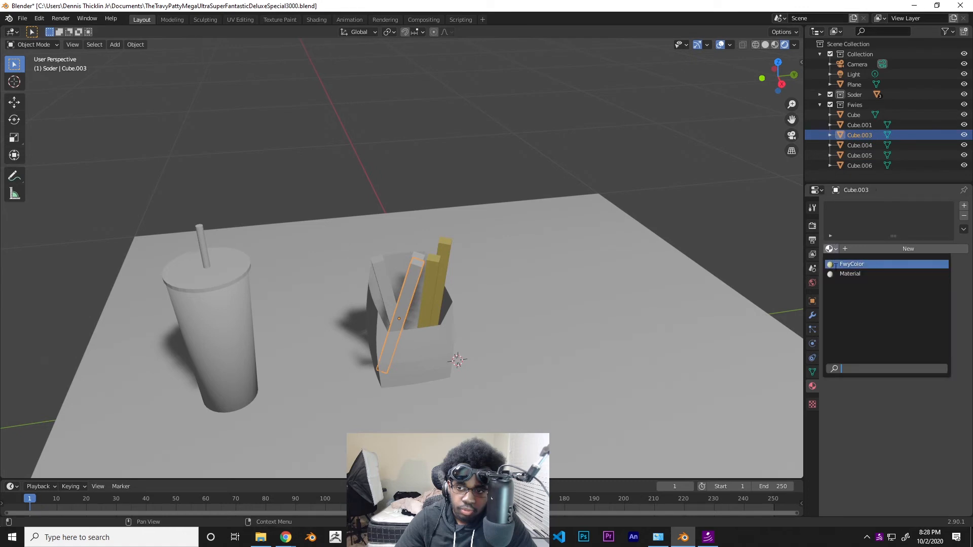
pyautogui.click(839, 263)
pyautogui.click(427, 256)
pyautogui.moveTo(649, 265); pyautogui.dragTo(592, 283, button='middle')
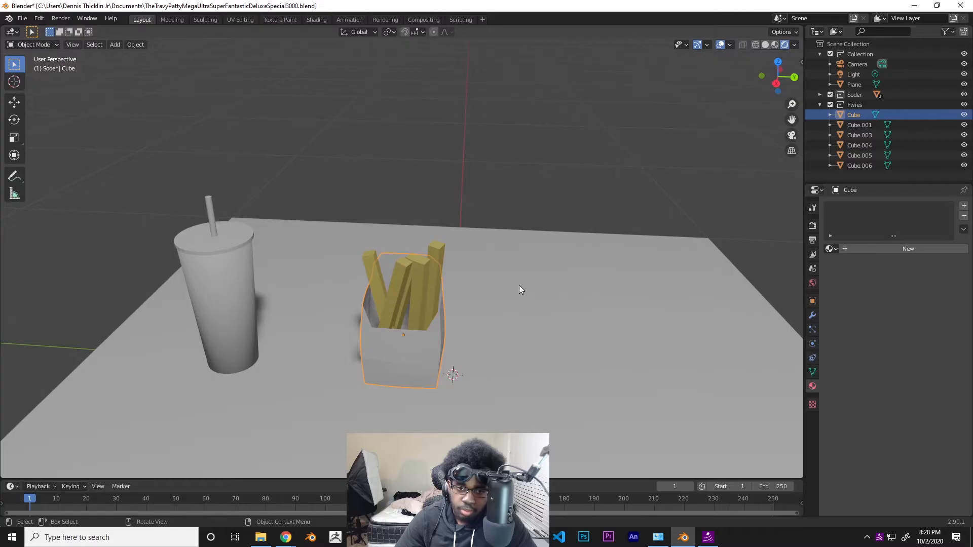
# Create a new material named BoxColor on the fries container and set its base color to bright red
pyautogui.click(830, 249)
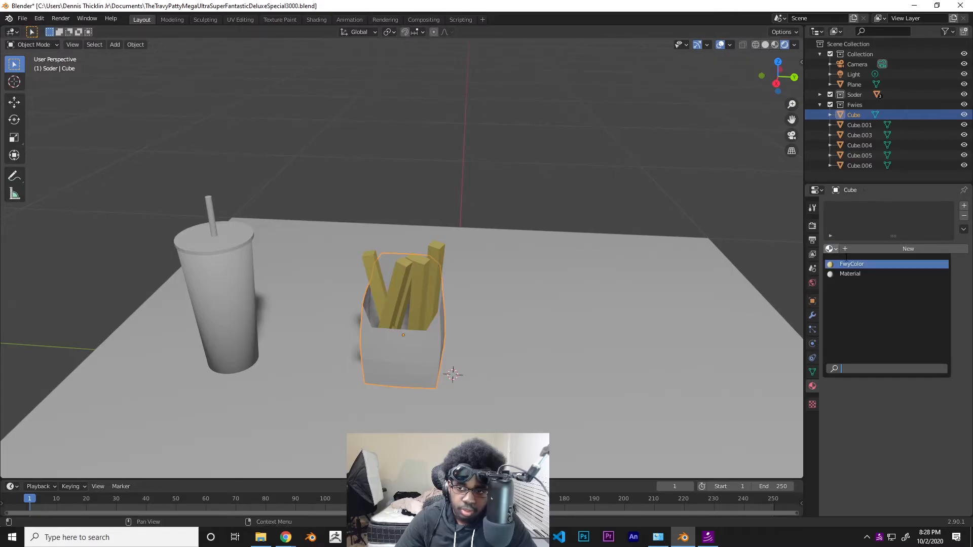
pyautogui.click(851, 249)
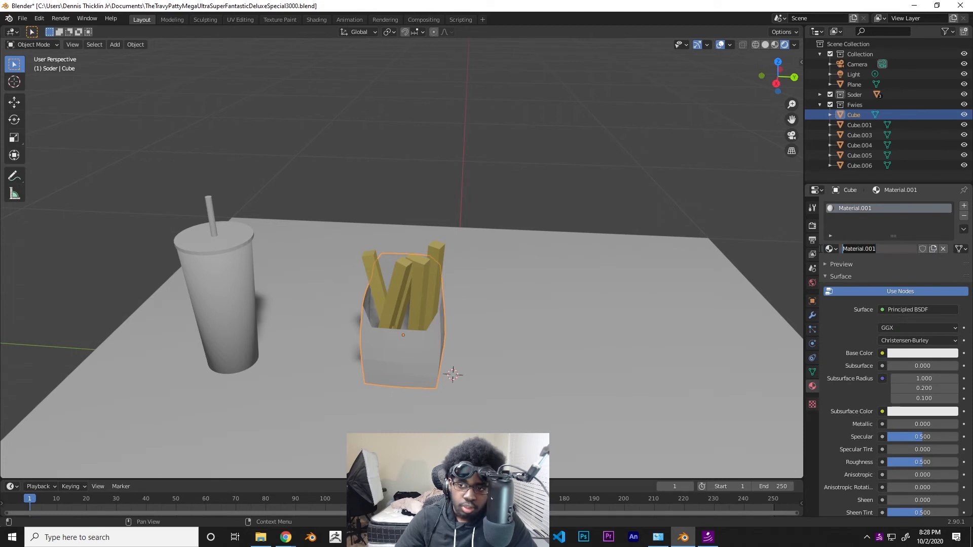
pyautogui.write('BoxColor')
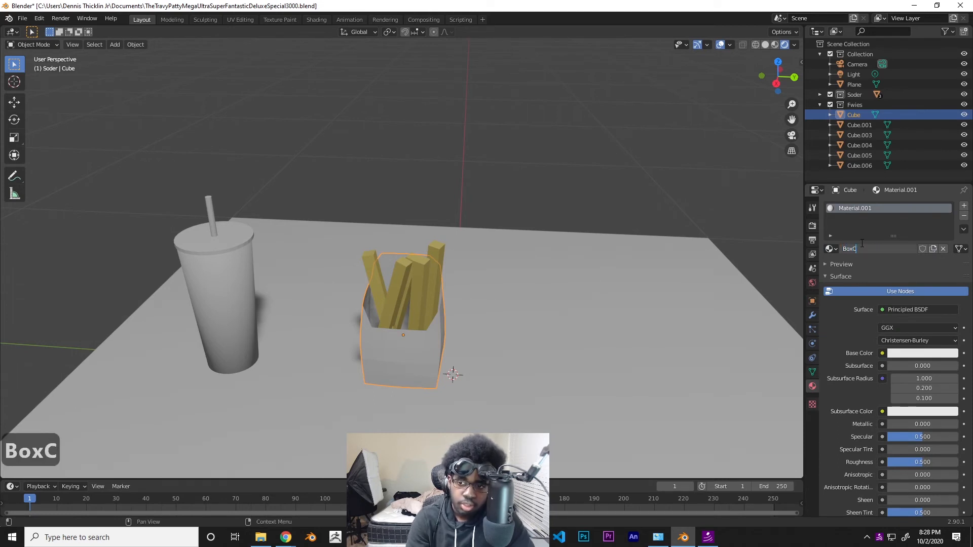
pyautogui.press('Return')
pyautogui.click(922, 354)
pyautogui.moveTo(906, 259); pyautogui.dragTo(904, 280)
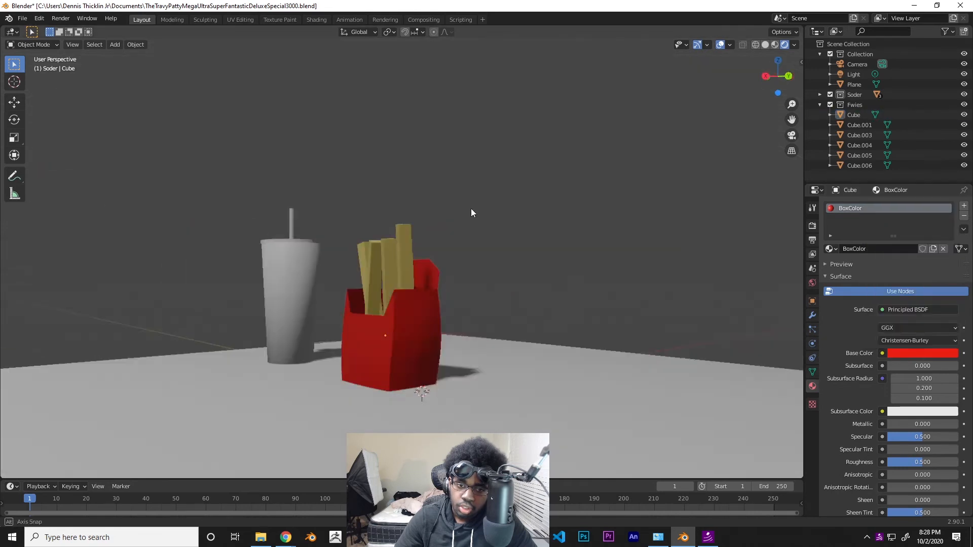
# Switch the viewport shading back to Solid
pyautogui.moveTo(471, 209); pyautogui.dragTo(537, 226, button='middle')
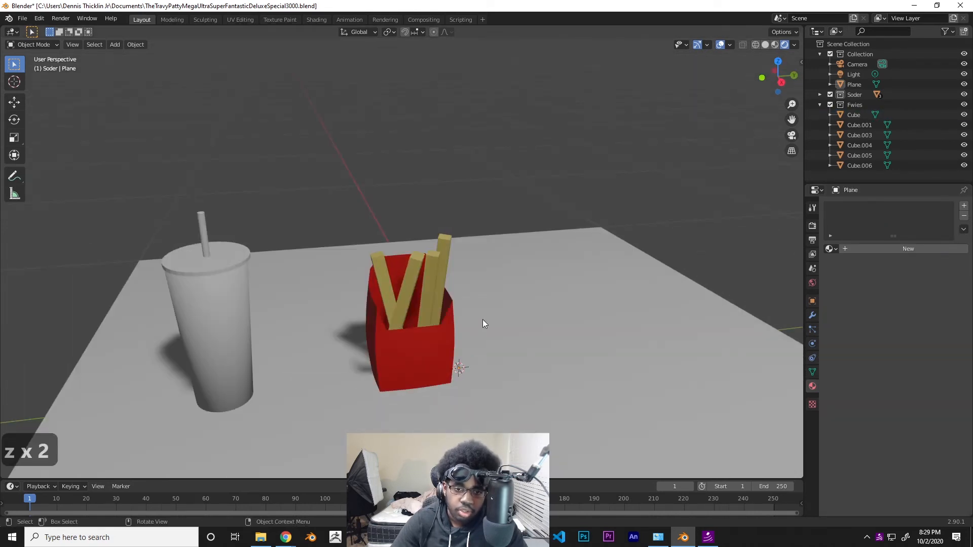
pyautogui.press('z')
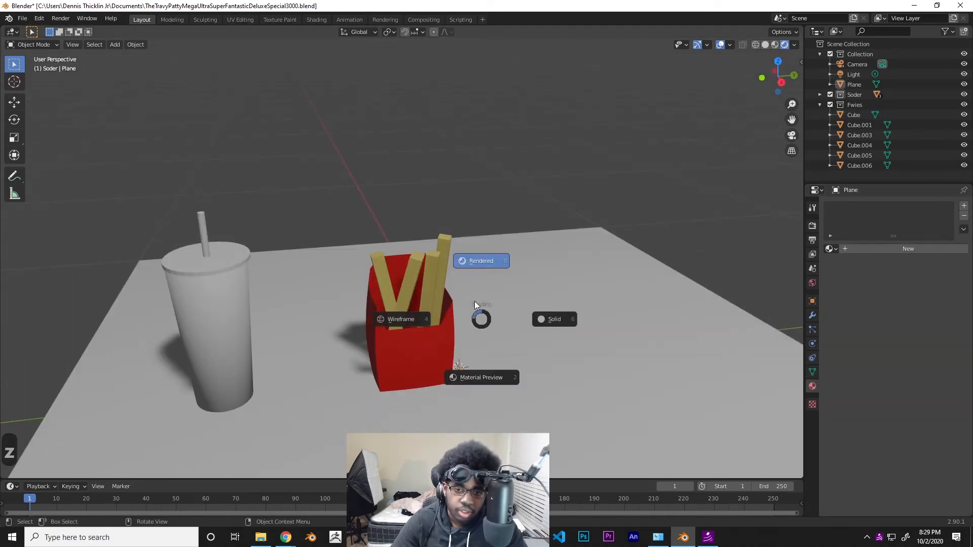
pyautogui.click(547, 331)
pyautogui.moveTo(436, 340)
pyautogui.mouseDown(button='middle')
pyautogui.moveTo(465, 351)
pyautogui.moveTo(436, 347)
pyautogui.mouseUp(button='middle')
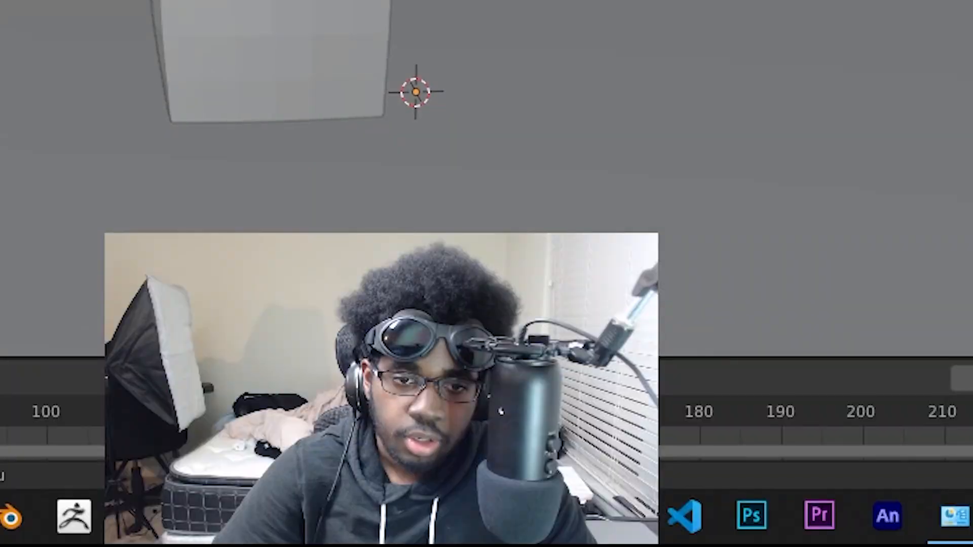
pyautogui.moveTo(356, 228); pyautogui.dragTo(462, 361)
pyautogui.moveTo(411, 26); pyautogui.dragTo(350, 25, button='middle')
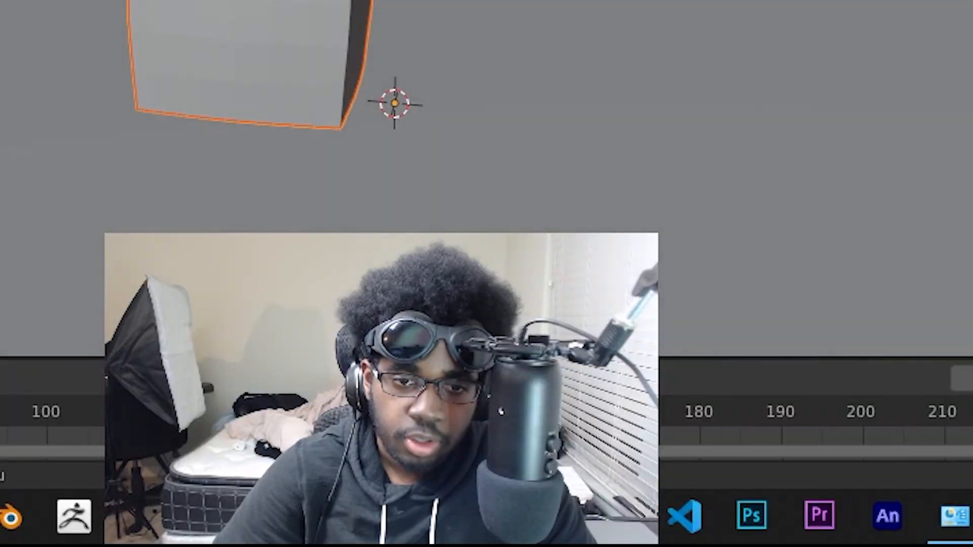
pyautogui.hotkey('alt', 'a')
pyautogui.click(263, 20)
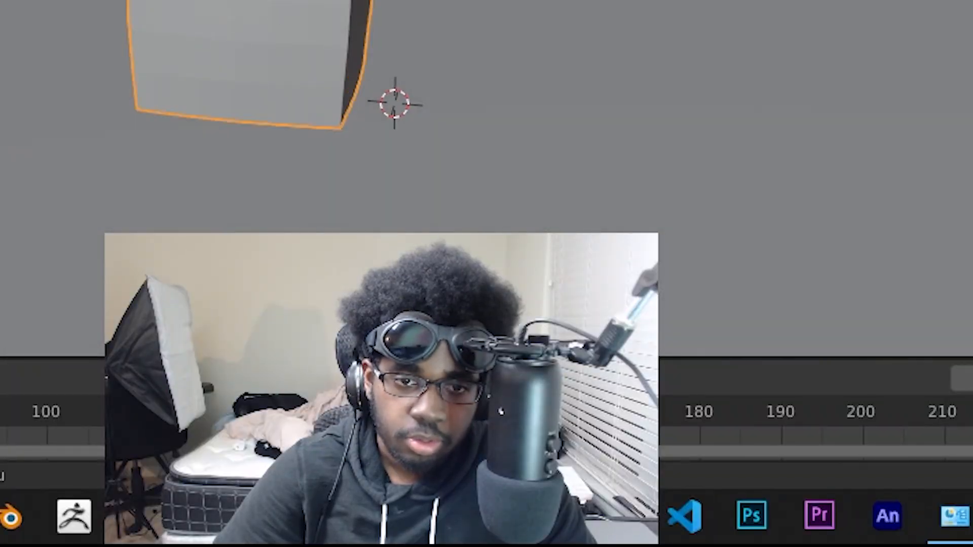
pyautogui.click(286, 3)
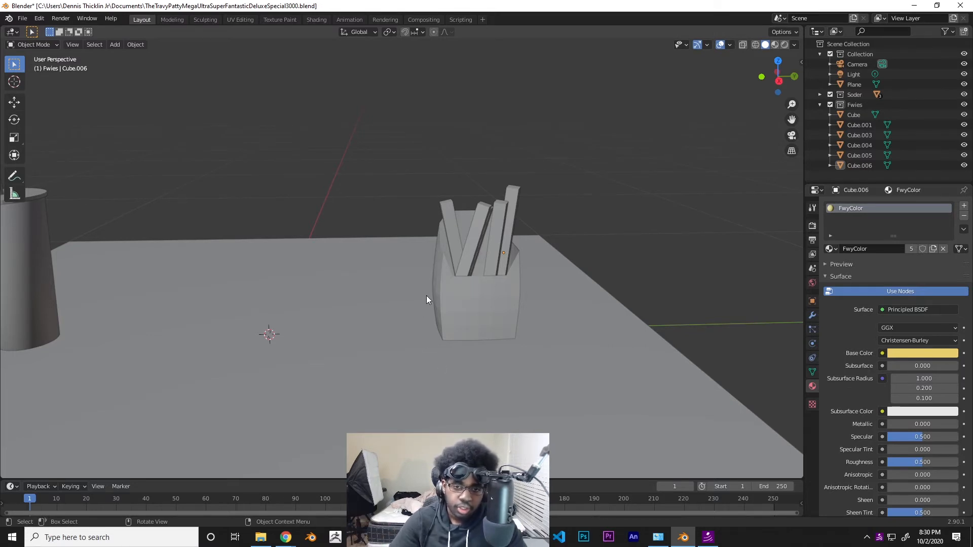
# Add a cube to the scene and scale it down uniformly to about 0.05 of its size
pyautogui.moveTo(524, 319)
pyautogui.mouseDown(button='middle')
pyautogui.moveTo(484, 329)
pyautogui.moveTo(543, 330)
pyautogui.moveTo(513, 317)
pyautogui.moveTo(521, 300)
pyautogui.mouseUp(button='middle')
pyautogui.hotkey('shift', 'a')
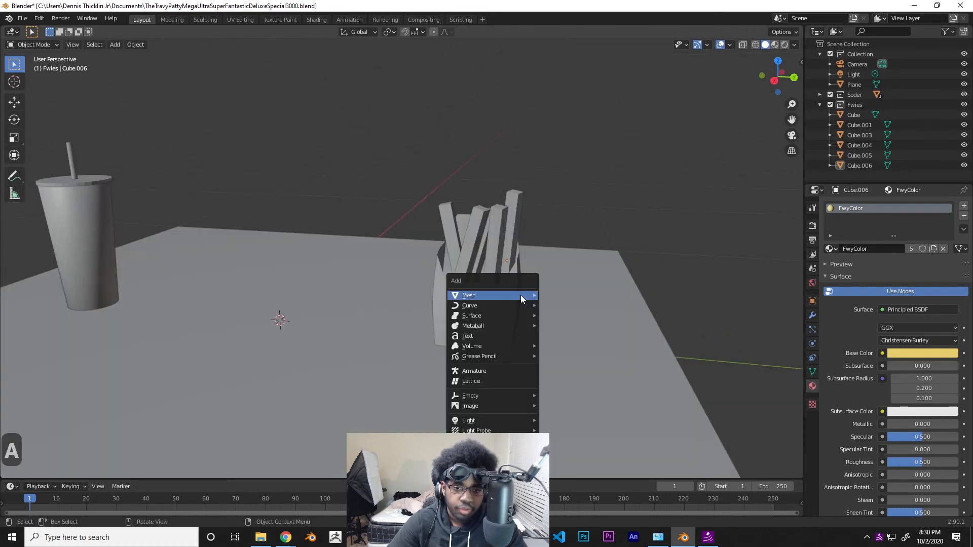
pyautogui.moveTo(521, 295)
pyautogui.click(583, 308)
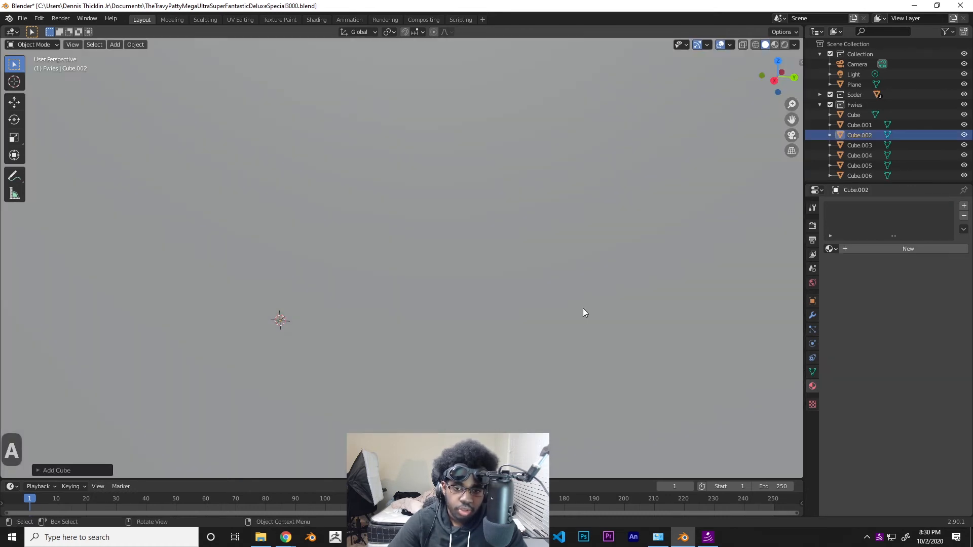
pyautogui.press('s')
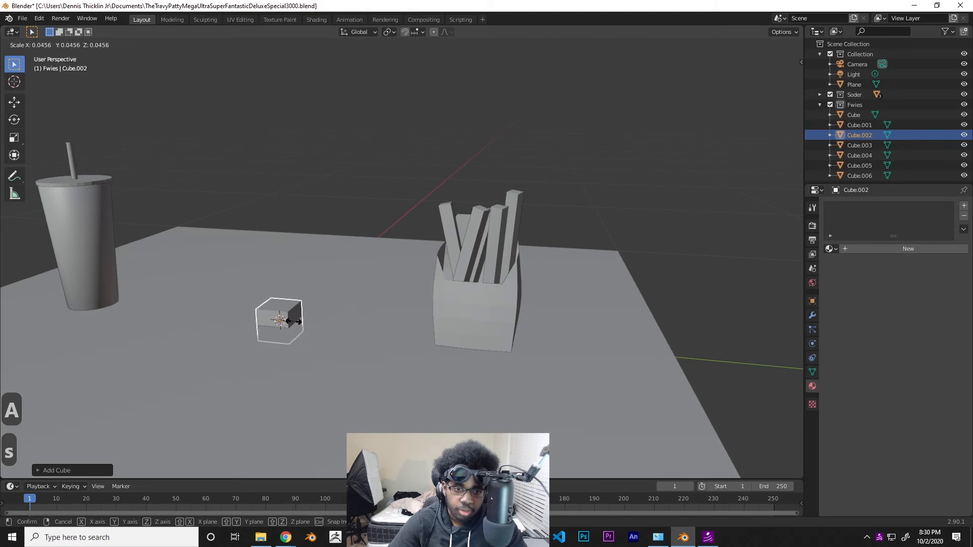
pyautogui.click(290, 319)
# Raise the small cube along Z and shift it along Y and X to just in front of the fries container
pyautogui.moveTo(304, 319); pyautogui.dragTo(283, 338, button='middle')
pyautogui.press('g')
pyautogui.press('z')
pyautogui.click(309, 328)
pyautogui.press('g')
pyautogui.press('y')
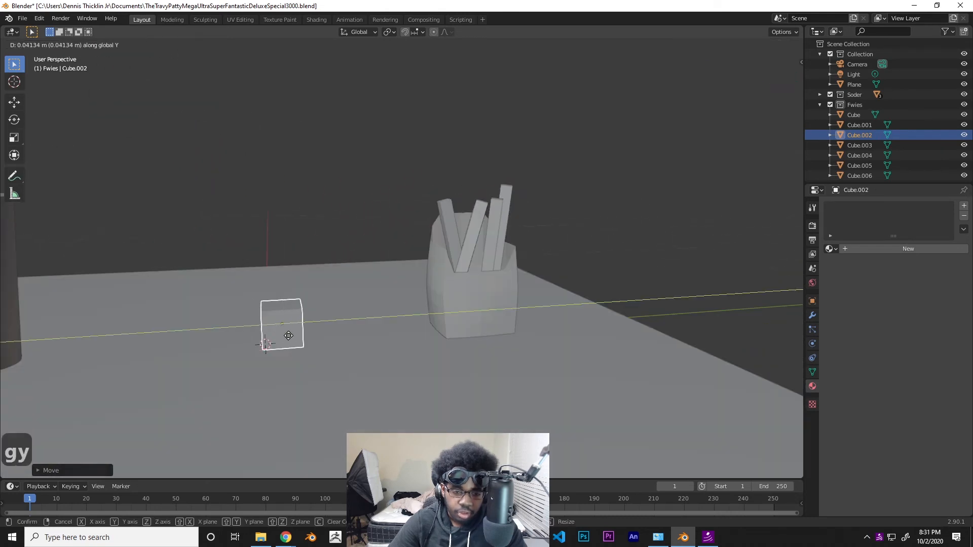
pyautogui.click(415, 347)
pyautogui.press('g')
pyautogui.press('x')
pyautogui.click(443, 362)
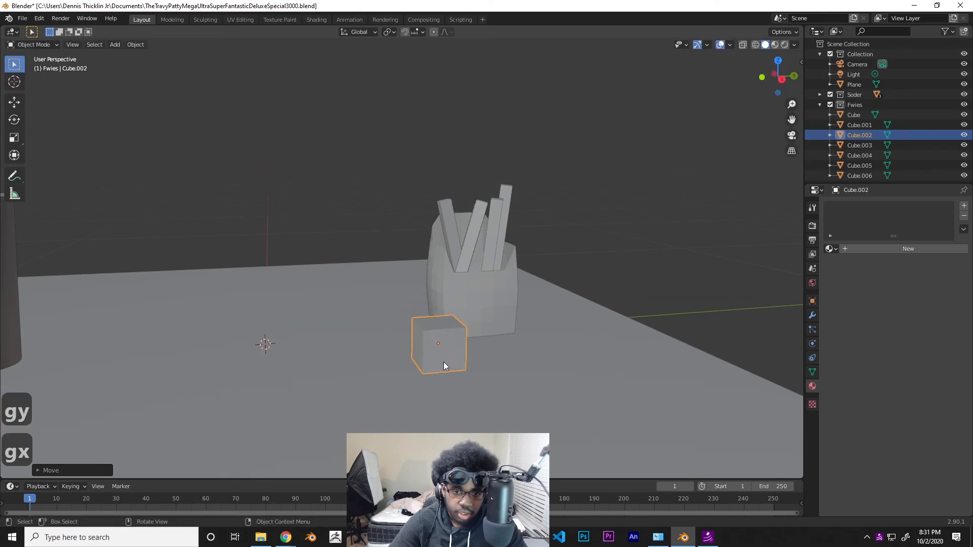
# Move the small cube further along Y, to the side of the fries container away from the soda cup
pyautogui.moveTo(443, 362); pyautogui.dragTo(383, 381, button='middle')
pyautogui.press('g')
pyautogui.press('t')
pyautogui.press('y')
pyautogui.click(499, 402)
# Flatten the cube along Z to about 0.67 of its height and adjust its height above the ground plane
pyautogui.moveTo(499, 402); pyautogui.dragTo(541, 364, button='middle')
pyautogui.press('s')
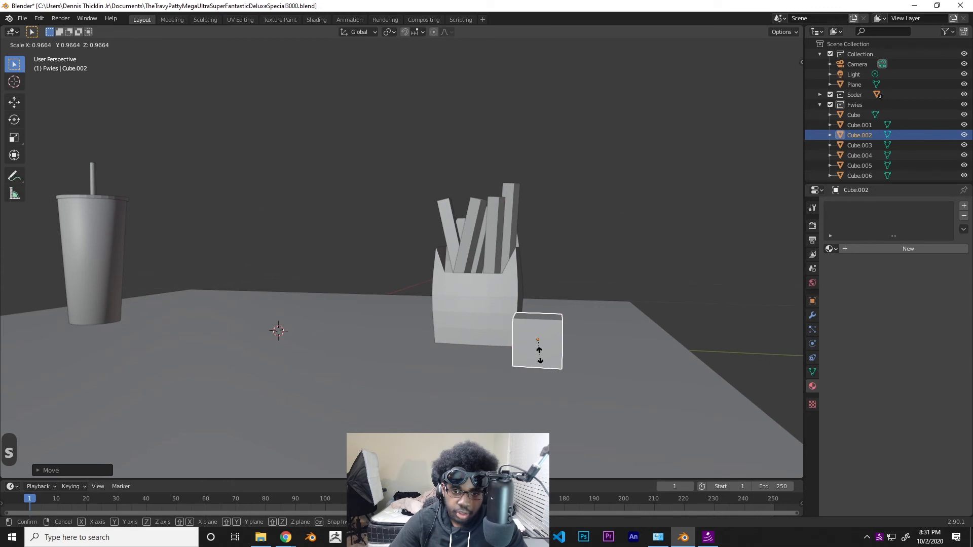
pyautogui.press('z')
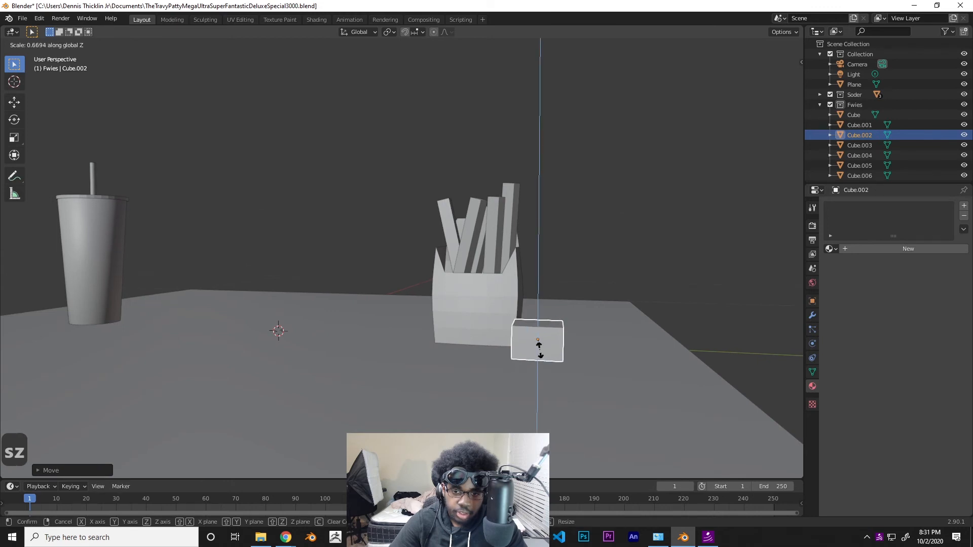
pyautogui.click(539, 349)
pyautogui.press('g')
pyautogui.press('z')
pyautogui.moveTo(539, 350); pyautogui.dragTo(509, 403, button='middle')
pyautogui.click(545, 335)
# Rotate the flattened cube about -59° around Z and scale it down slightly in top view
pyautogui.press('r')
pyautogui.press('z')
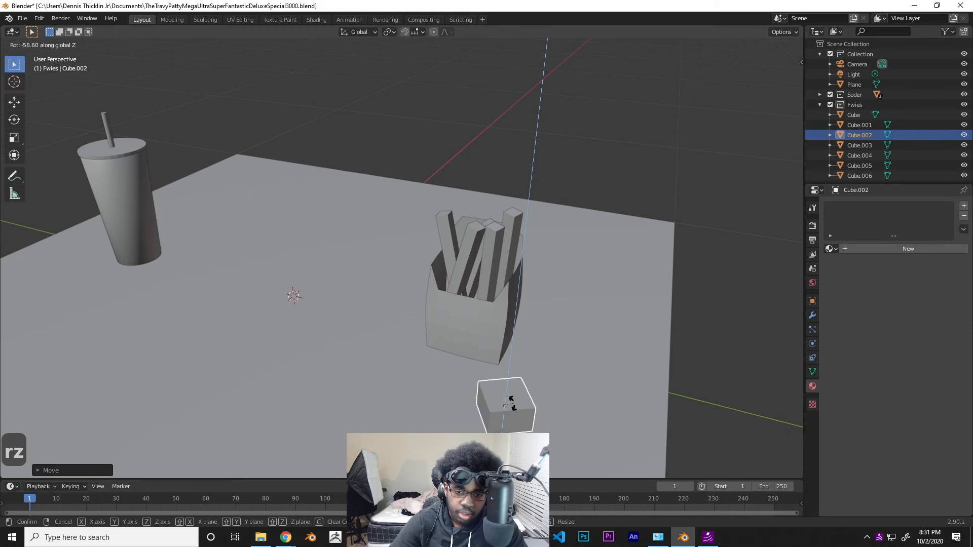
pyautogui.click(512, 403)
pyautogui.press('7')
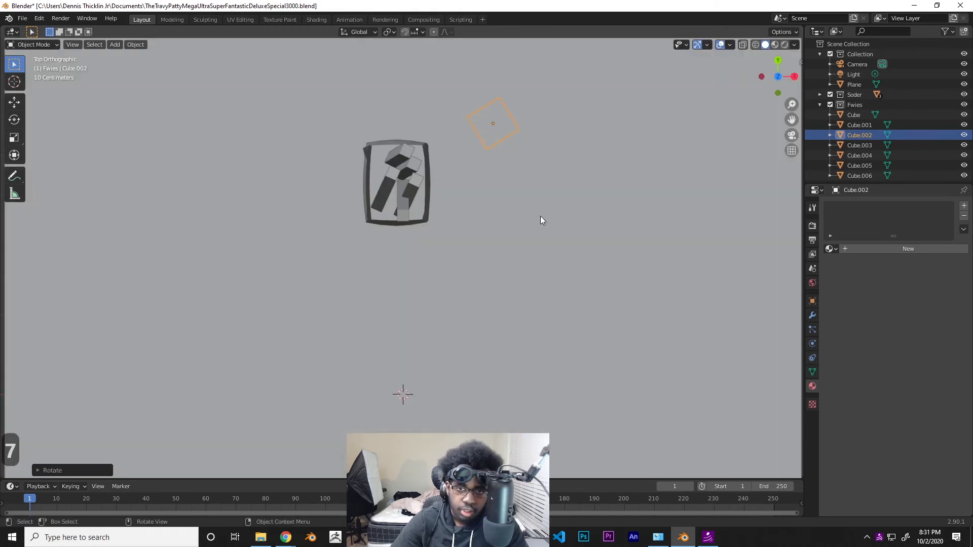
pyautogui.press('s')
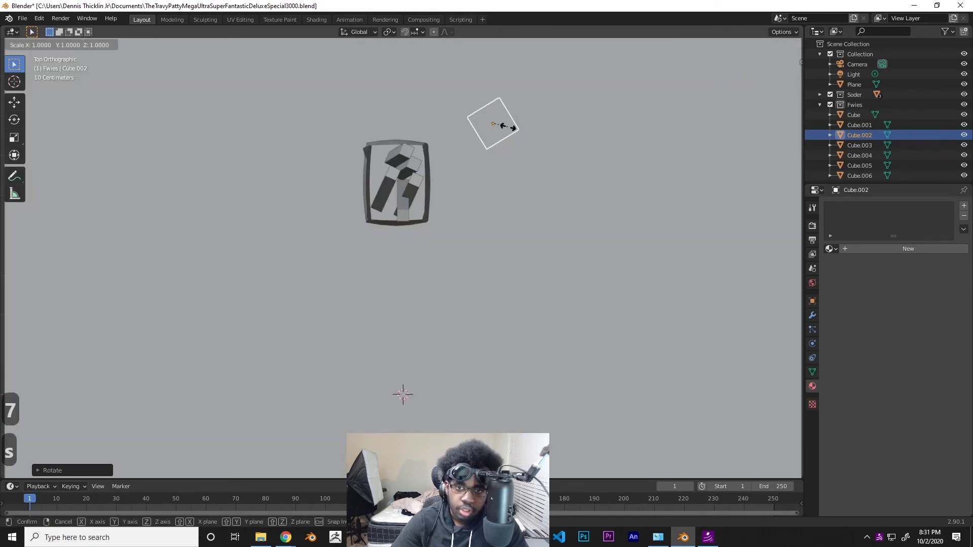
pyautogui.press('y')
pyautogui.press('x')
pyautogui.click(506, 127)
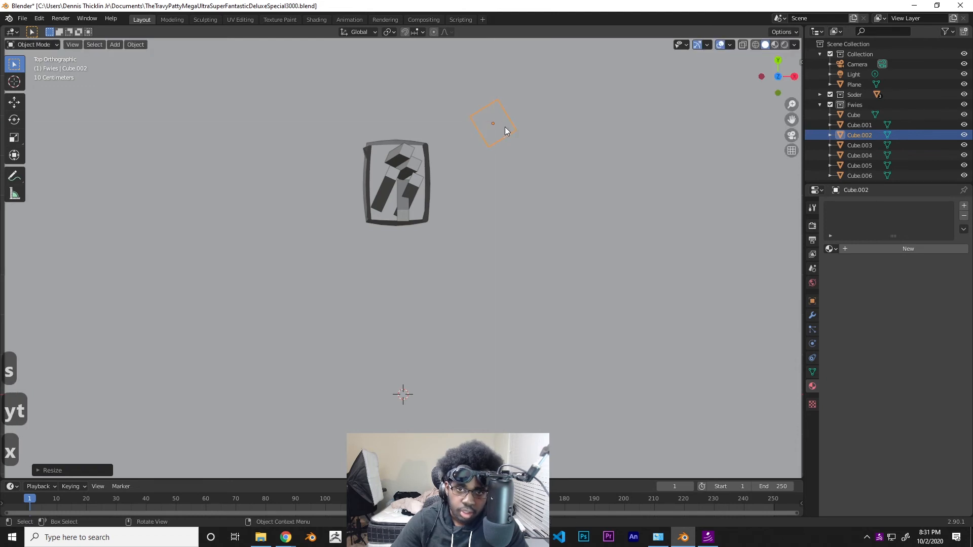
pyautogui.moveTo(567, 160)
pyautogui.mouseDown(button='middle')
pyautogui.moveTo(543, 158)
pyautogui.moveTo(552, 172)
pyautogui.mouseUp(button='middle')
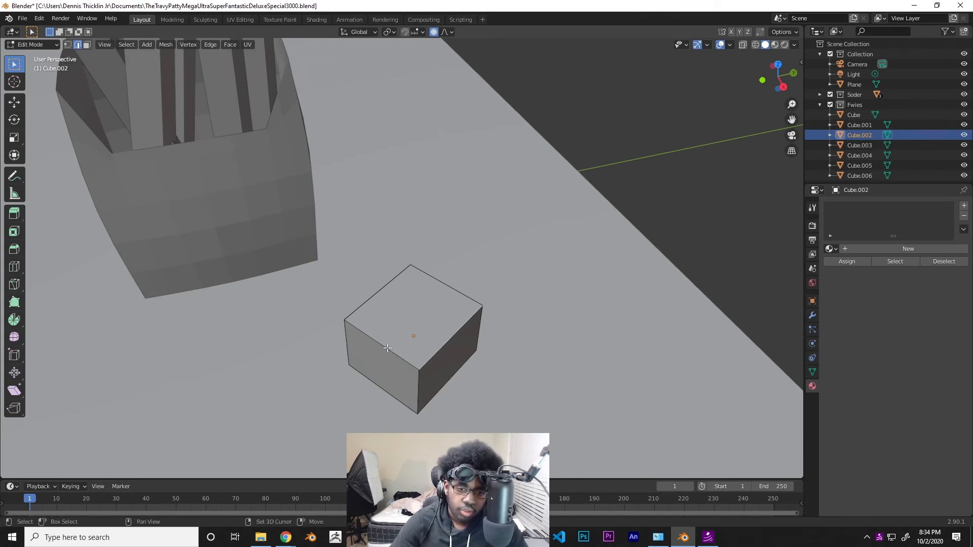
# Scale the cube's four top edges outward to about 1.28 so its sides taper toward the base
pyautogui.keyDown('shift'); pyautogui.click(368, 300); pyautogui.keyUp('shift')
pyautogui.keyDown('shift'); pyautogui.click(439, 278); pyautogui.keyUp('shift')
pyautogui.press('s')
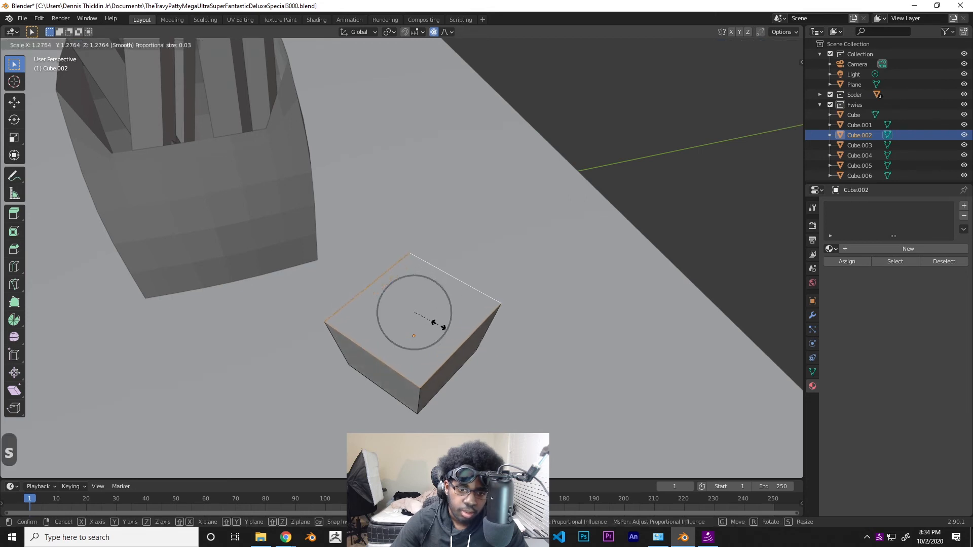
pyautogui.click(436, 326)
pyautogui.moveTo(437, 326); pyautogui.dragTo(627, 404, button='middle')
pyautogui.scroll(-10, 289, 412)
pyautogui.moveTo(608, 303); pyautogui.dragTo(576, 298, button='middle')
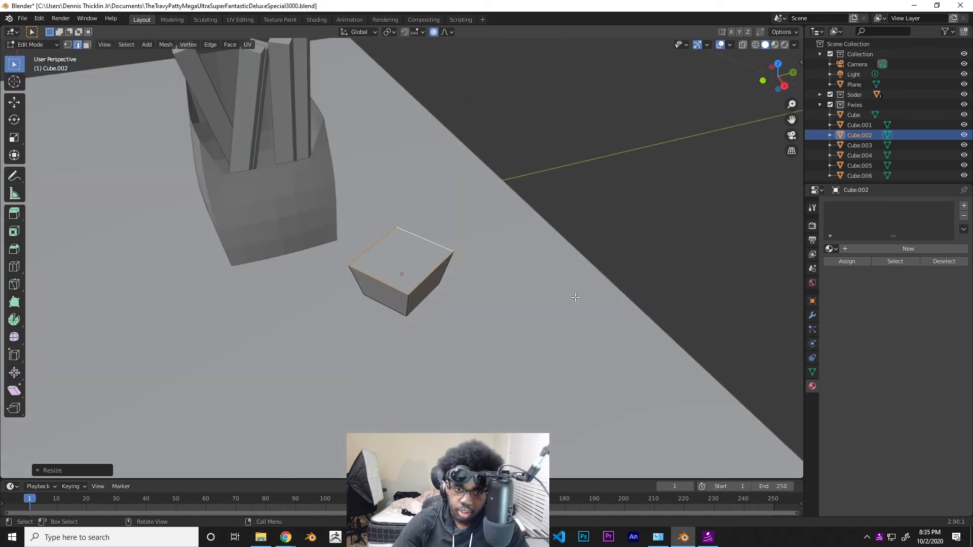
# Extrude the four top edges of the tapered cube upward along Z into a thin raised rim
pyautogui.scroll(5, 576, 297)
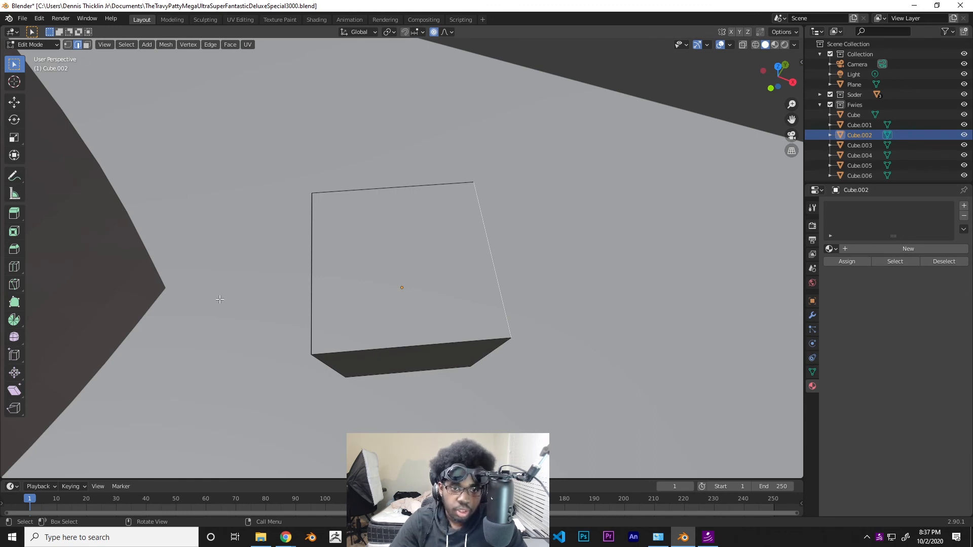
pyautogui.keyDown('alt'); pyautogui.keyDown('shift'); pyautogui.click(312, 278); pyautogui.keyUp('shift'); pyautogui.keyUp('alt')
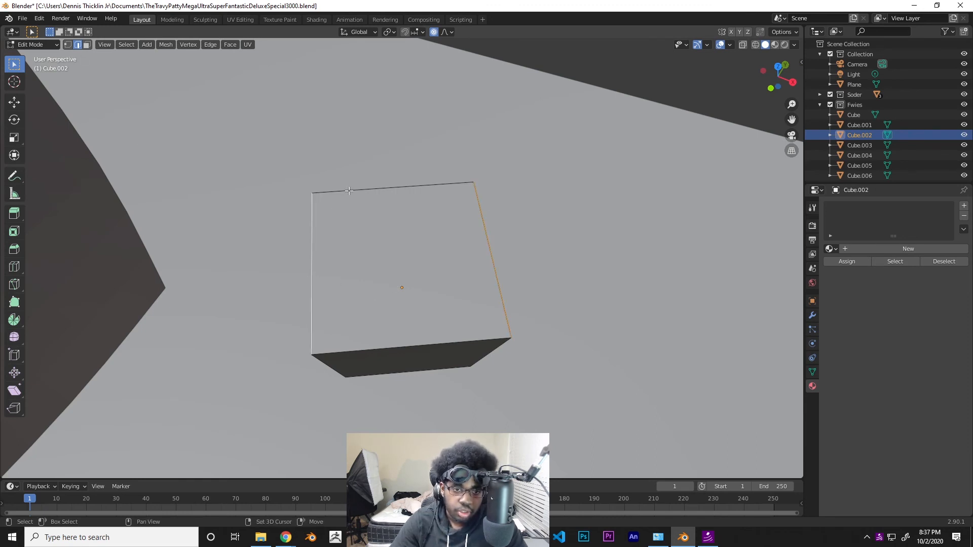
pyautogui.keyDown('alt'); pyautogui.keyDown('shift'); pyautogui.click(376, 349); pyautogui.keyUp('shift'); pyautogui.keyUp('alt')
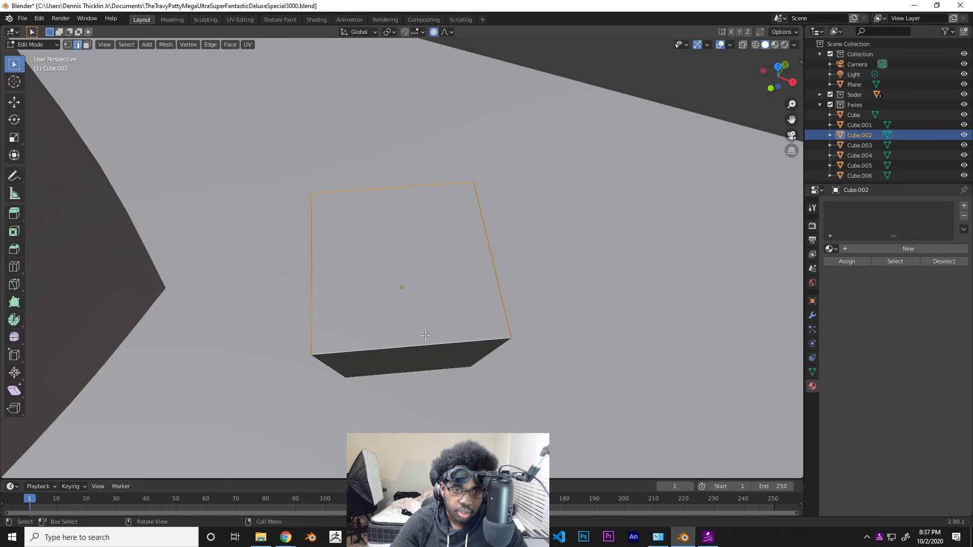
pyautogui.press('e')
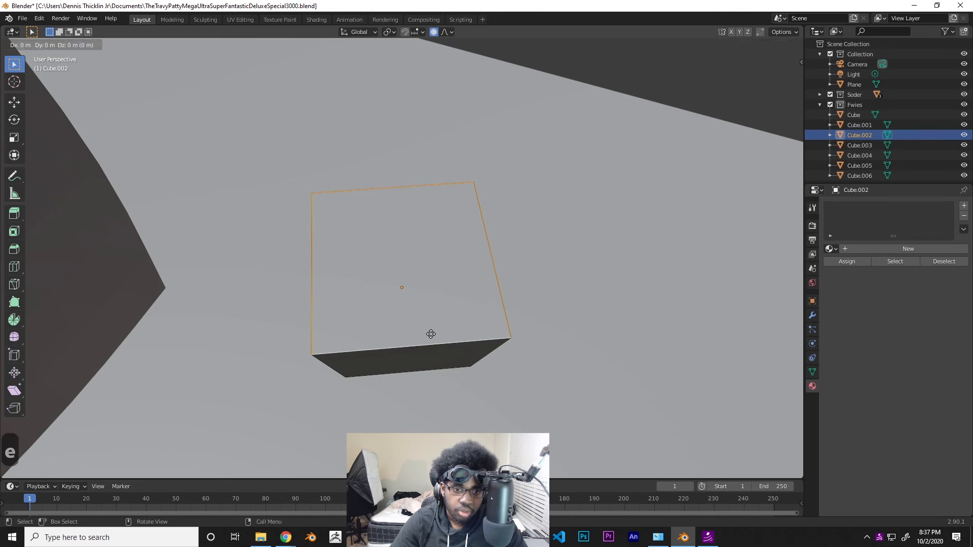
pyautogui.press('z')
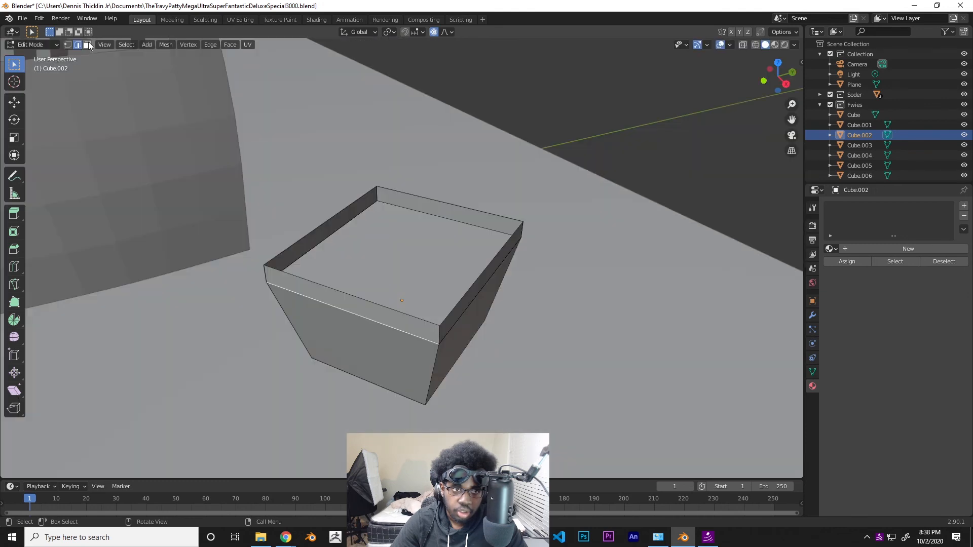
# Thicken the four rim faces outward into a protruding lip around the small tub and return to Object Mode
pyautogui.click(88, 44)
pyautogui.click(330, 288)
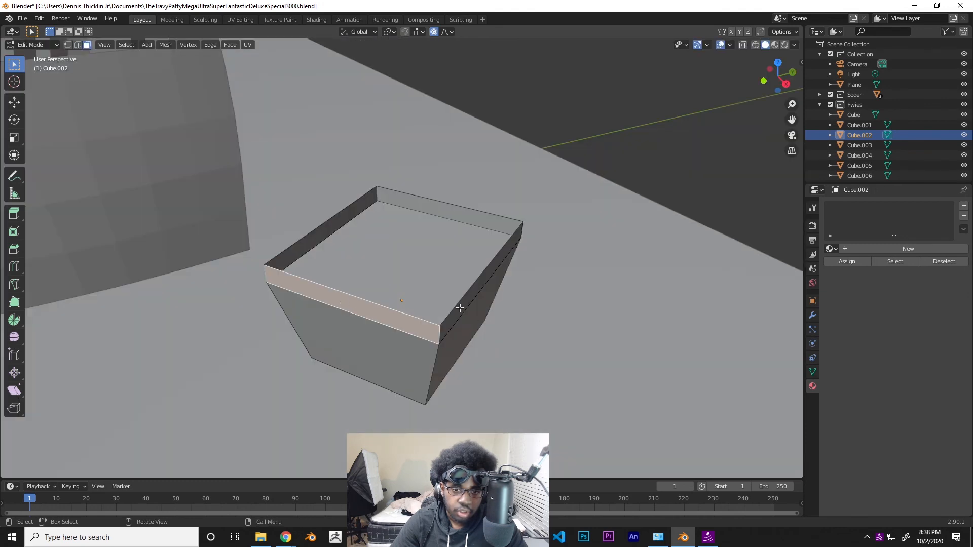
pyautogui.moveTo(330, 288); pyautogui.dragTo(273, 305, button='middle')
pyautogui.keyDown('shift'); pyautogui.click(380, 315); pyautogui.keyUp('shift')
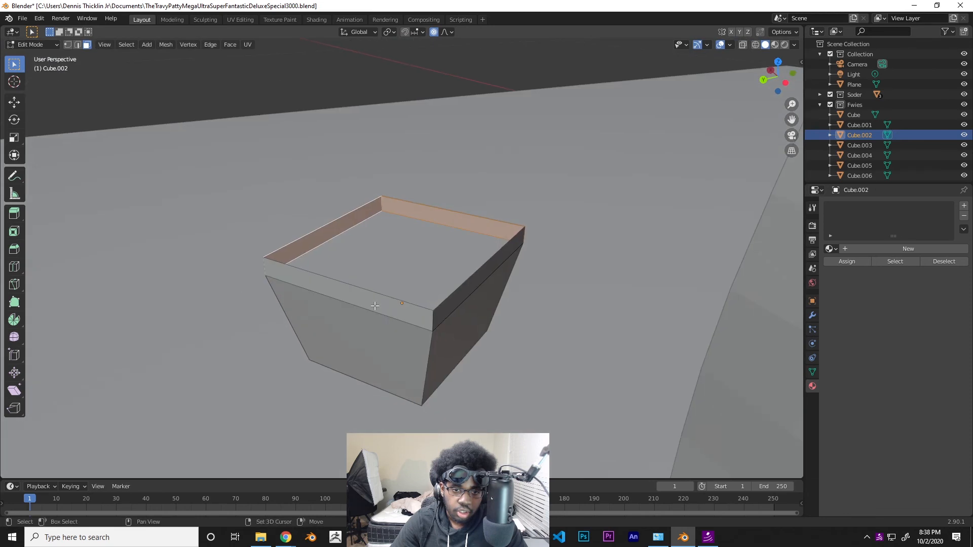
pyautogui.keyDown('shift'); pyautogui.click(376, 306); pyautogui.keyUp('shift')
pyautogui.moveTo(463, 308); pyautogui.dragTo(378, 313, button='middle')
pyautogui.keyDown('shift'); pyautogui.click(420, 303); pyautogui.keyUp('shift')
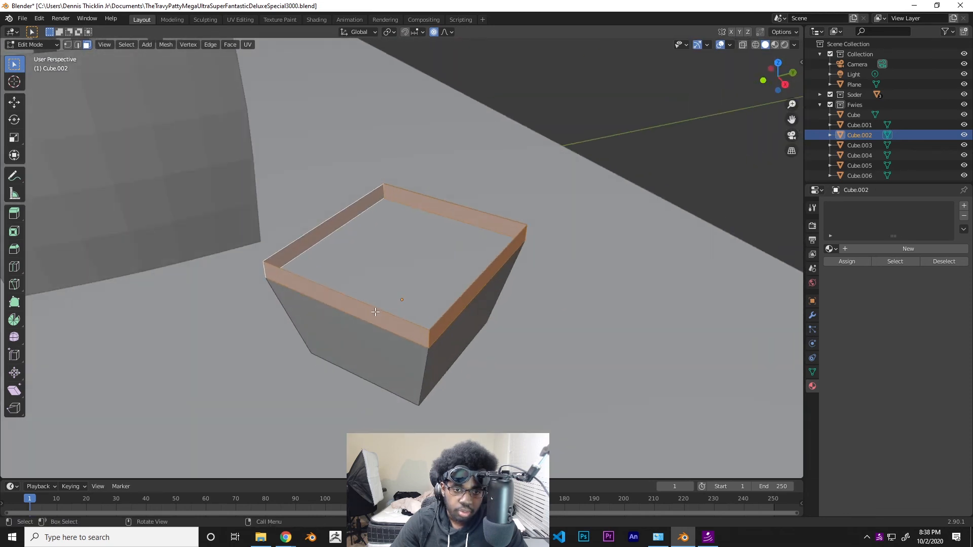
pyautogui.press('s')
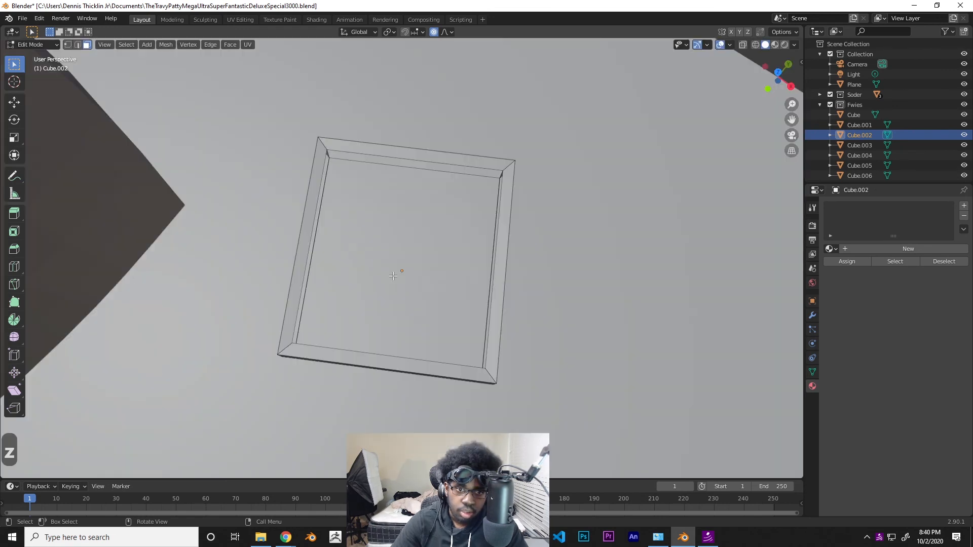
pyautogui.press('z')
pyautogui.press('Tab')
pyautogui.moveTo(513, 262); pyautogui.dragTo(463, 269, button='middle')
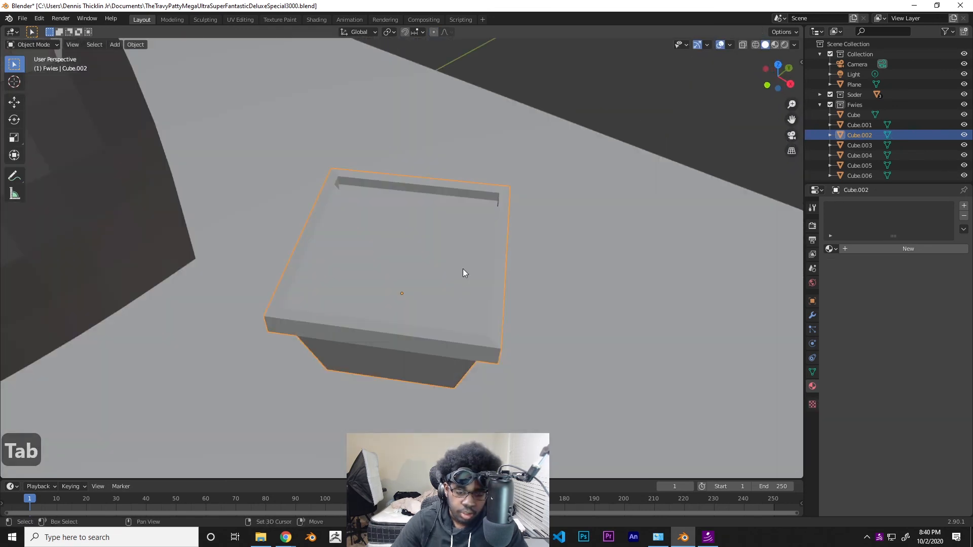
# Add a plane and scale it down to roughly the size of the small tub's opening
pyautogui.hotkey('shift', 'a')
pyautogui.moveTo(455, 274)
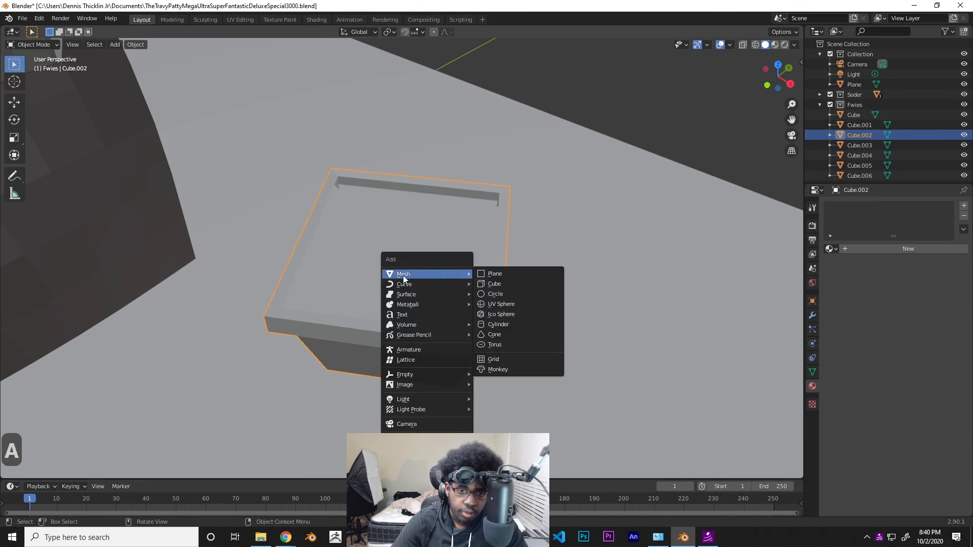
pyautogui.moveTo(427, 278)
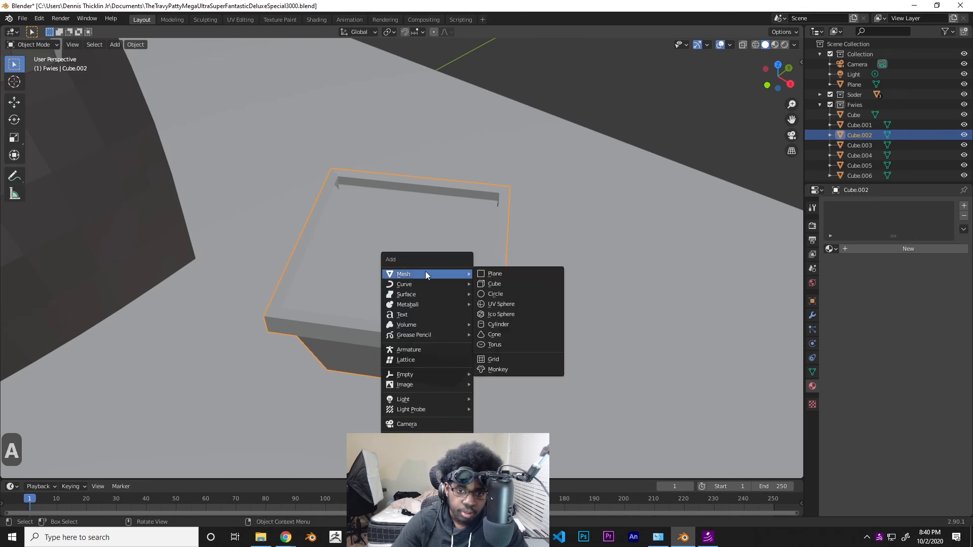
pyautogui.click(491, 273)
pyautogui.press('s')
pyautogui.press('Escape')
pyautogui.scroll(-6, 460, 394)
pyautogui.press('s')
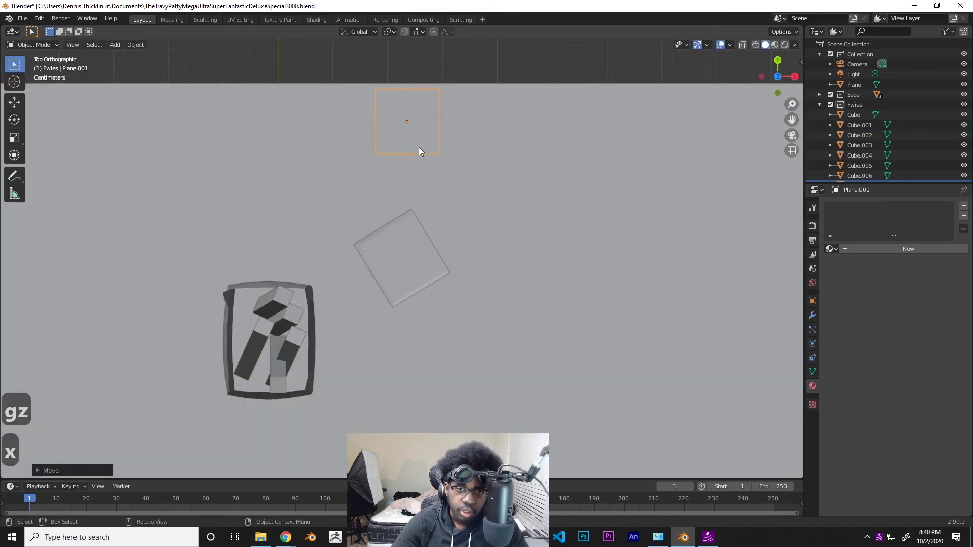
# Rotate the plane to match the tub's orientation and move it about -0.24 m along Y over the tub's opening
pyautogui.press('r')
pyautogui.click(434, 145)
pyautogui.press('g')
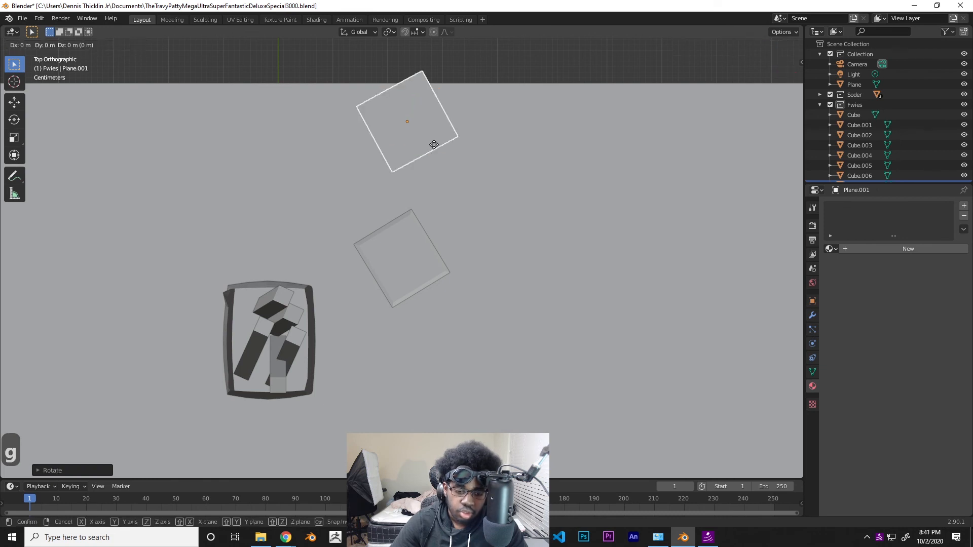
pyautogui.press('y')
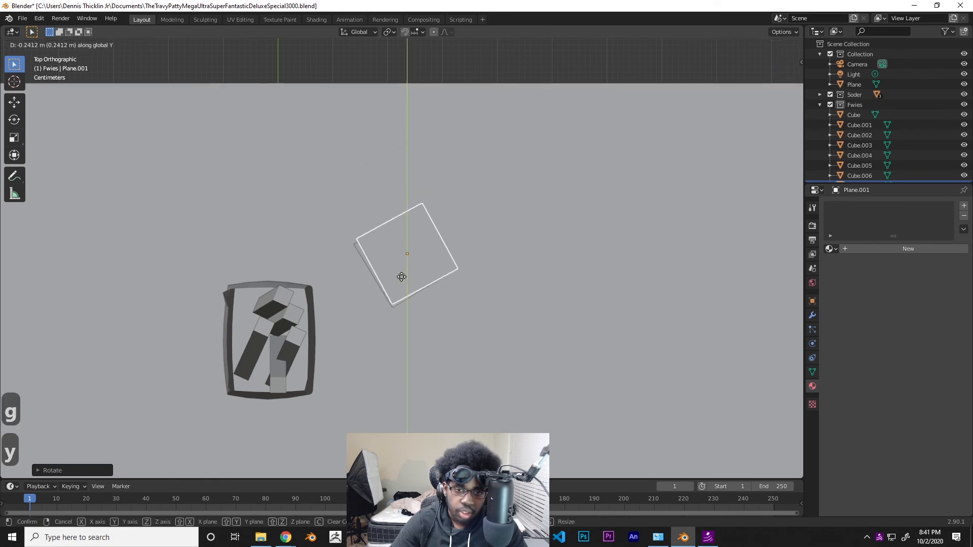
pyautogui.click(402, 280)
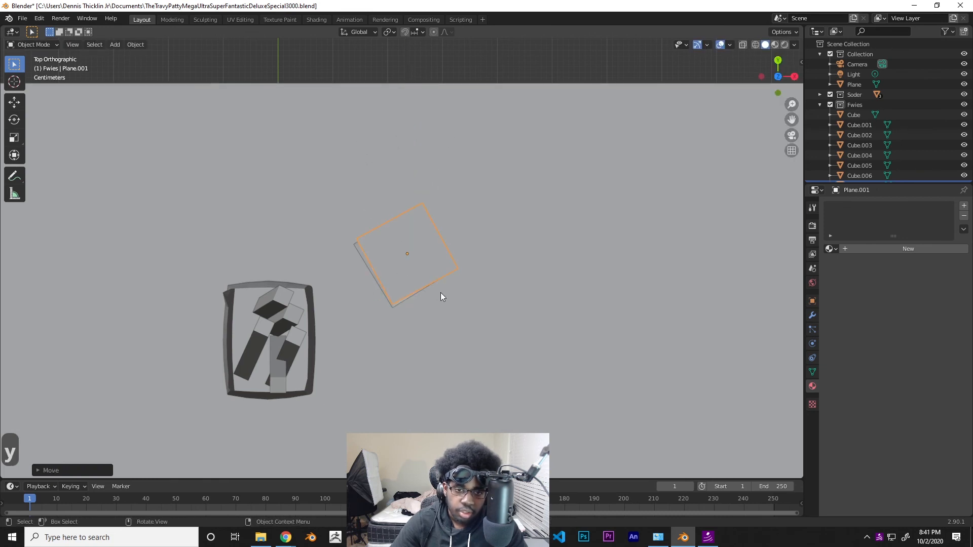
pyautogui.press('r')
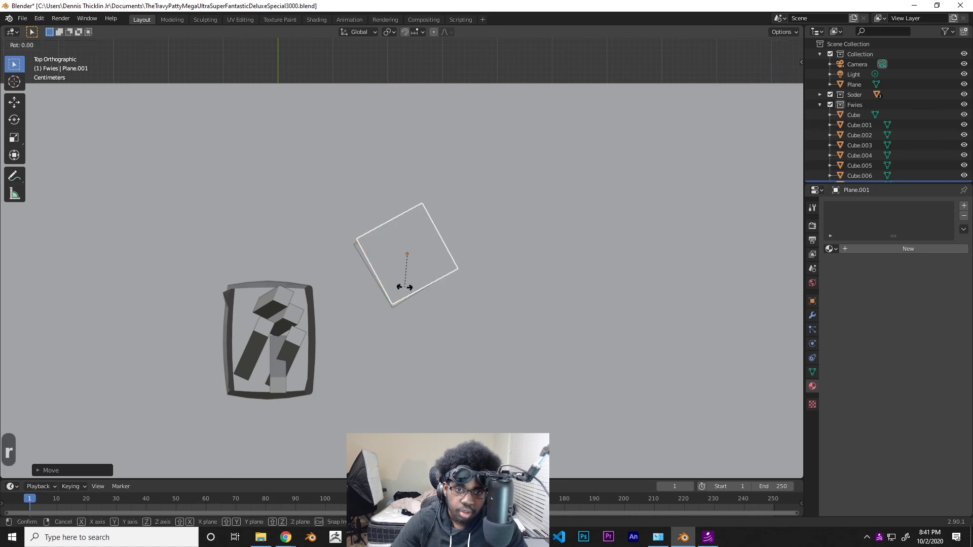
pyautogui.press('z')
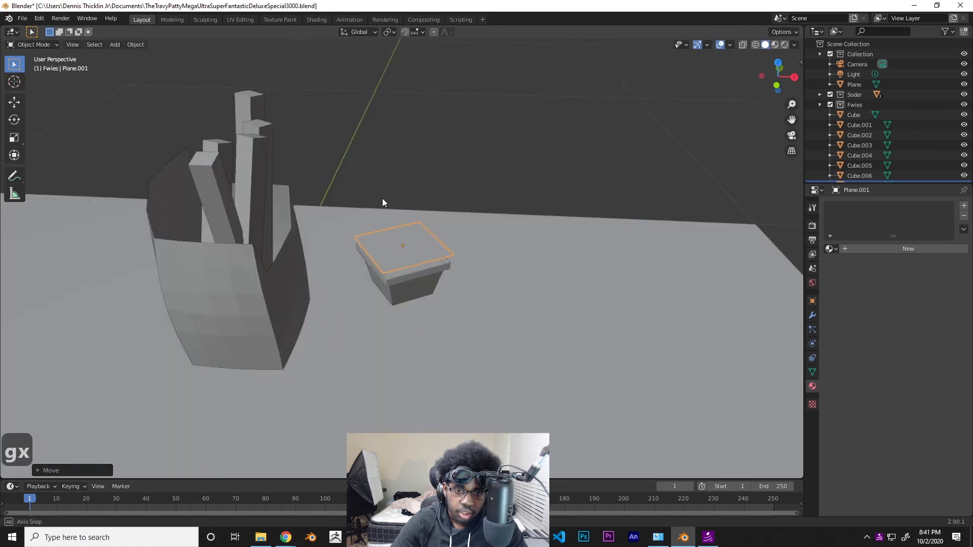
# Rotate the small plane around the Z axis to line it up with the tub's rim
pyautogui.moveTo(382, 199); pyautogui.dragTo(358, 236, button='middle')
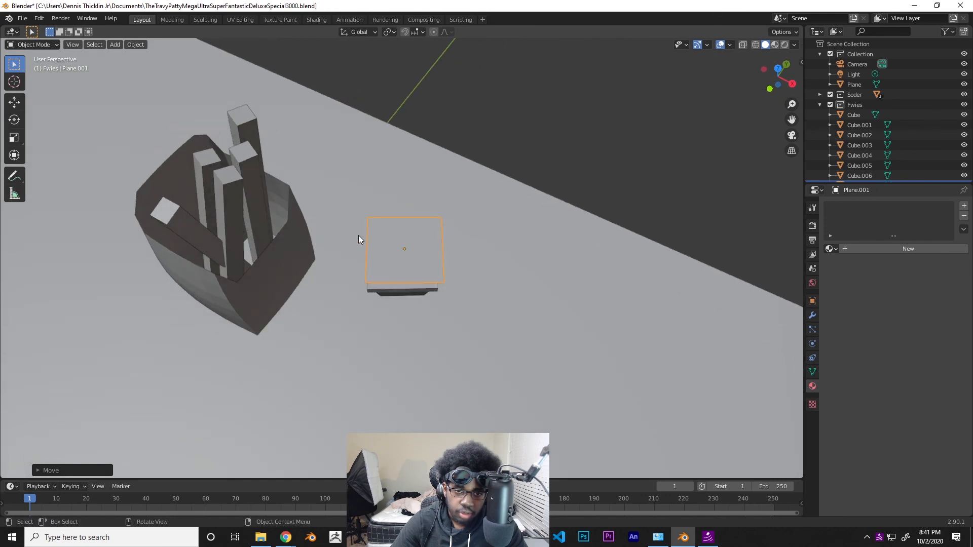
pyautogui.press('r')
pyautogui.press('z')
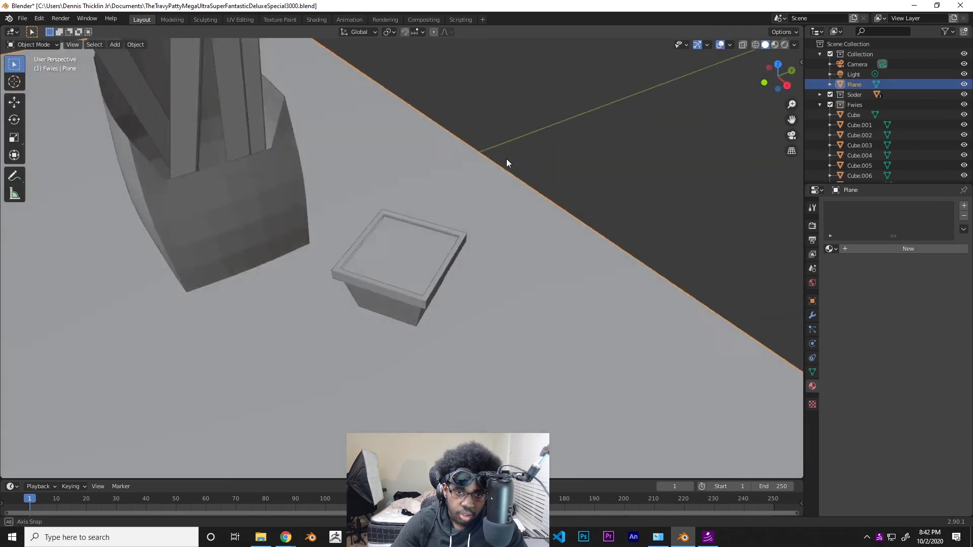
# Switch the viewport to rendered shading to show the materials on the fries and tub
pyautogui.moveTo(507, 162)
pyautogui.mouseDown(button='middle')
pyautogui.moveTo(382, 166)
pyautogui.moveTo(457, 191)
pyautogui.moveTo(461, 202)
pyautogui.moveTo(442, 198)
pyautogui.moveTo(434, 157)
pyautogui.moveTo(515, 124)
pyautogui.moveTo(426, 259)
pyautogui.mouseUp(button='middle')
pyautogui.press('z')
pyautogui.click(424, 196)
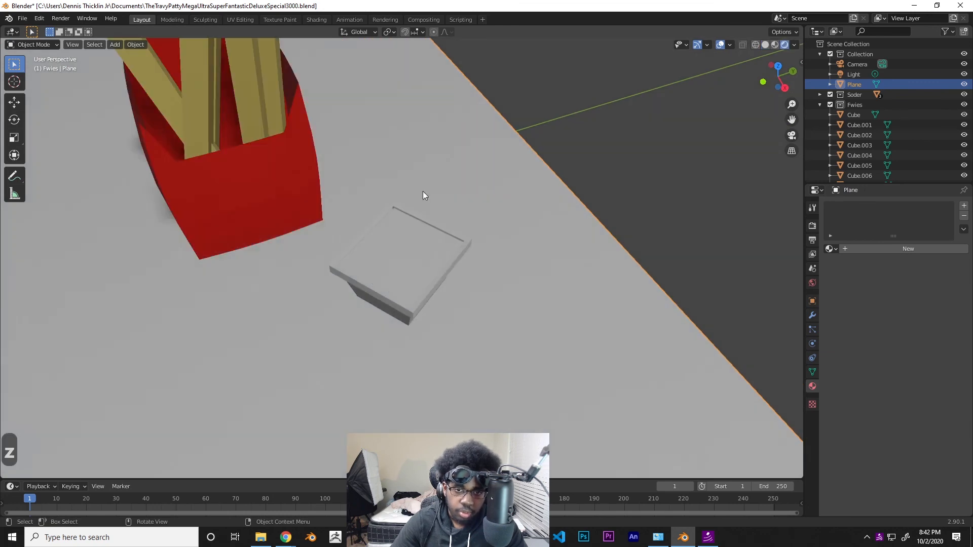
# Give the plane inside the tub a new material with a dark brown base color, about H 0.065, S 0.771, V 0.380
pyautogui.moveTo(446, 290); pyautogui.dragTo(428, 272, button='middle')
pyautogui.click(393, 247)
pyautogui.click(868, 248)
pyautogui.click(907, 354)
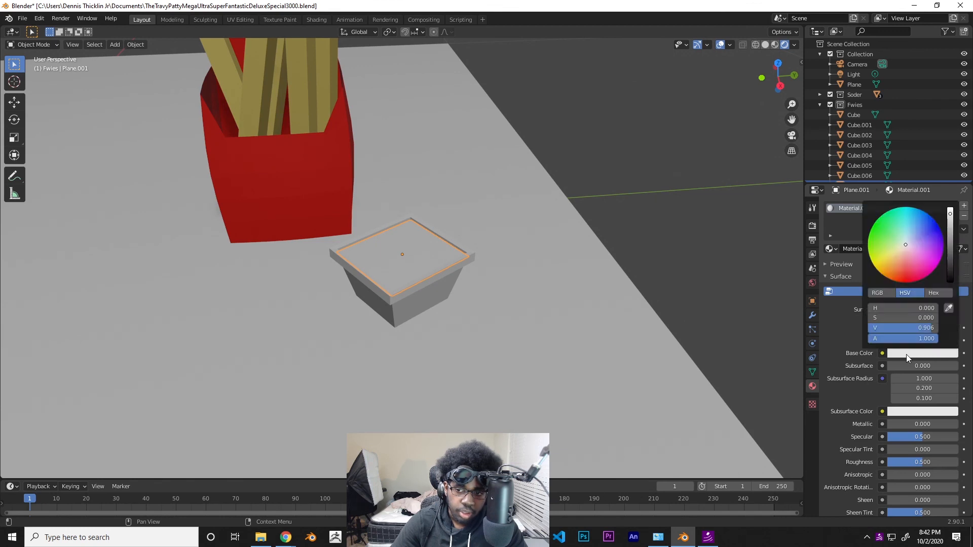
pyautogui.moveTo(899, 253); pyautogui.dragTo(894, 271)
pyautogui.moveTo(955, 238)
pyautogui.mouseDown()
pyautogui.moveTo(951, 230)
pyautogui.moveTo(951, 254)
pyautogui.mouseUp()
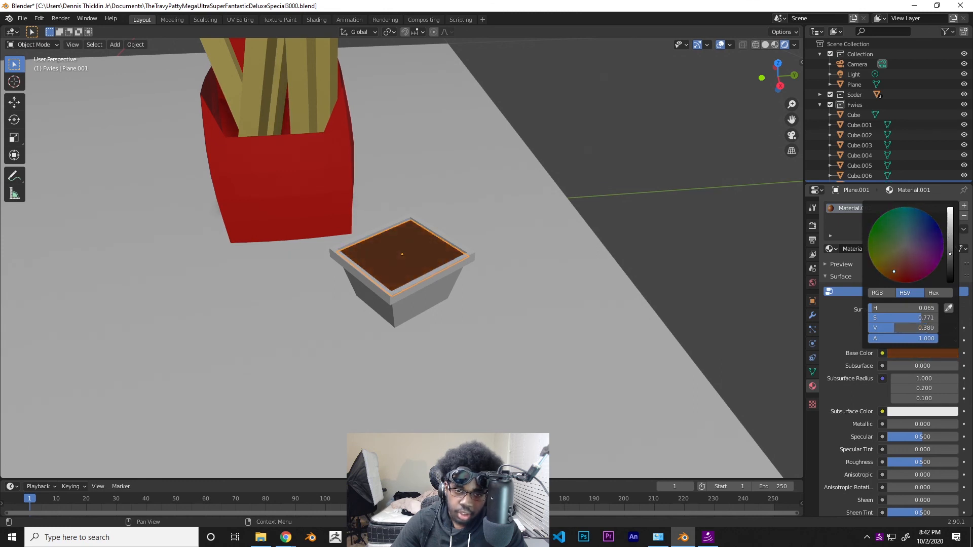
pyautogui.click(640, 235)
pyautogui.moveTo(640, 235); pyautogui.dragTo(509, 290, button='middle')
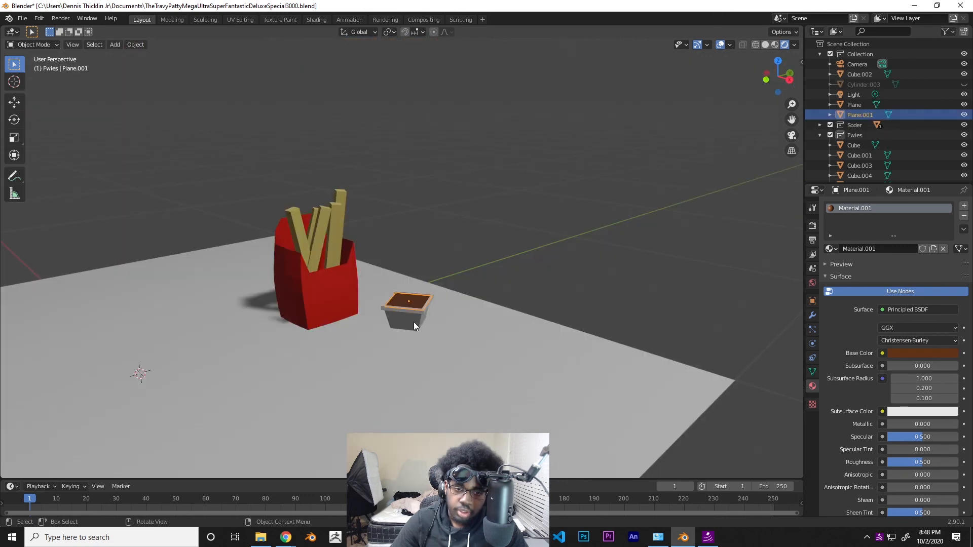
# Move the tub and its brown sauce plane together into a new collection named Sawce
pyautogui.click(477, 281)
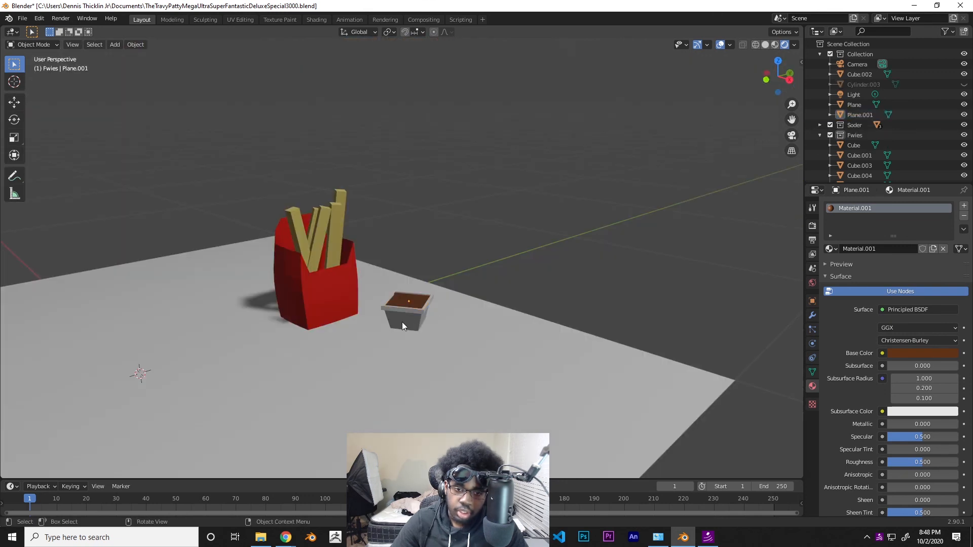
pyautogui.click(403, 322)
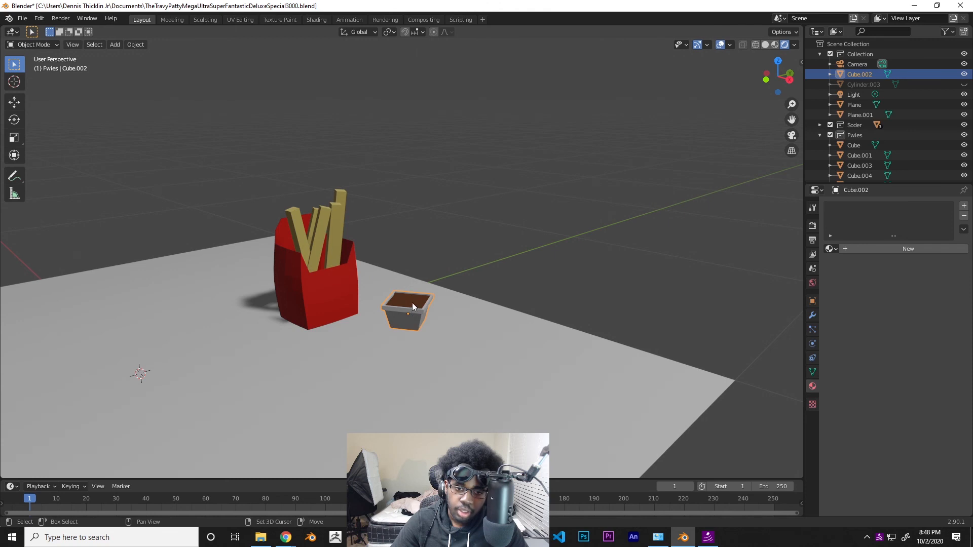
pyautogui.keyDown('shift'); pyautogui.click(412, 303); pyautogui.keyUp('shift')
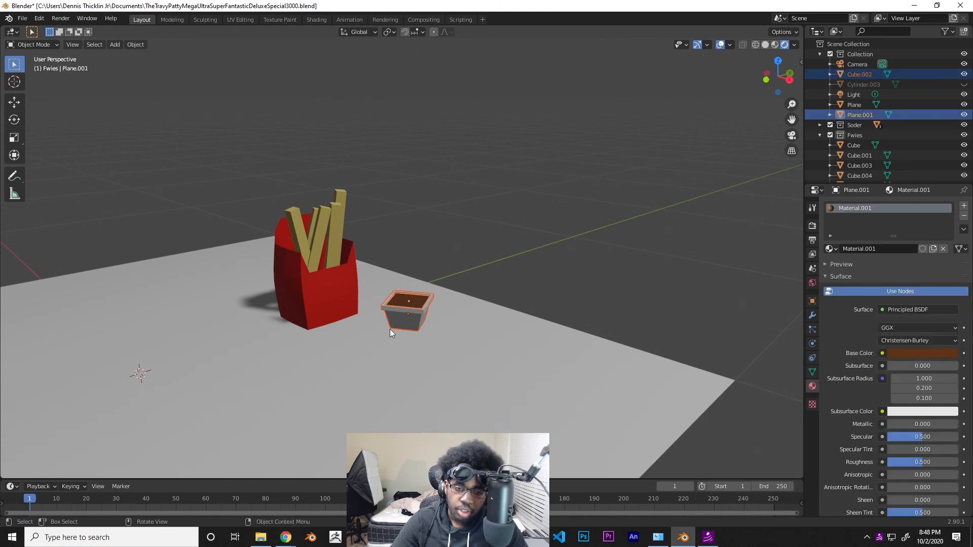
pyautogui.press('m')
pyautogui.click(415, 310)
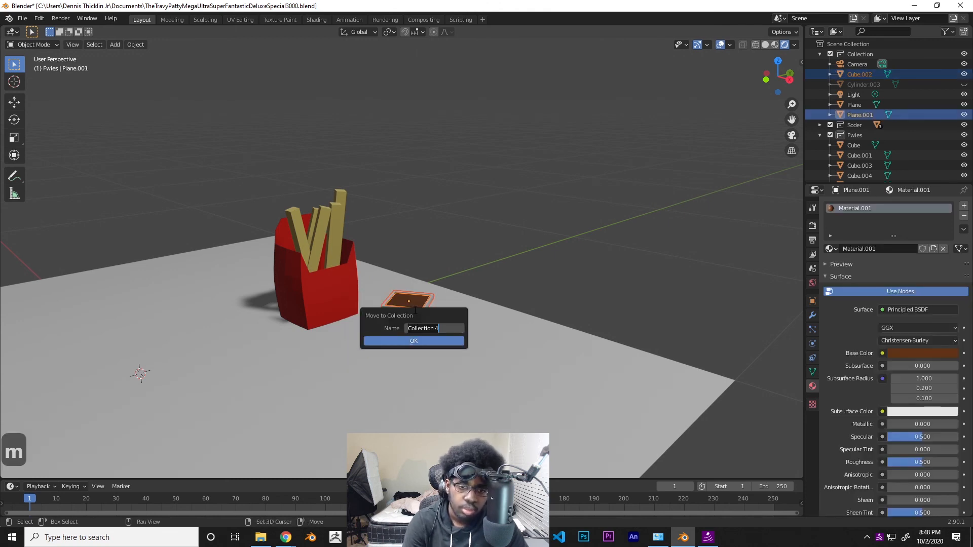
pyautogui.write('Sw')
pyautogui.press('BackSpace')
pyautogui.press('BackSpace')
pyautogui.write('Sawce')
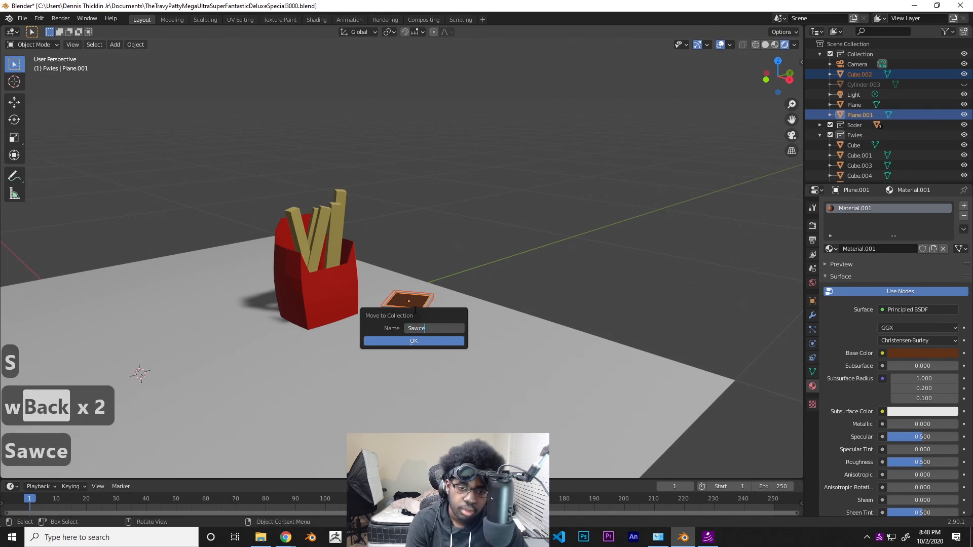
pyautogui.press('Return')
pyautogui.moveTo(442, 338); pyautogui.dragTo(347, 341, button='middle')
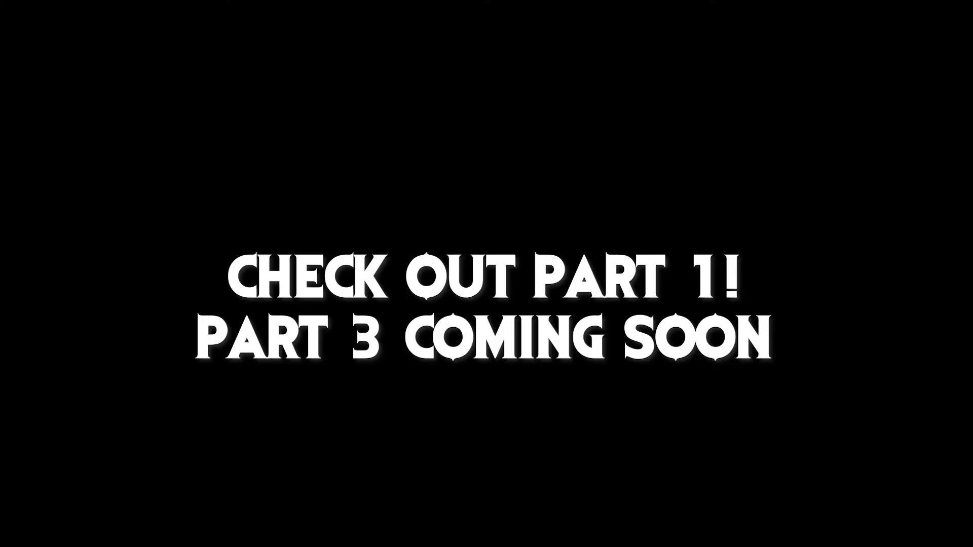